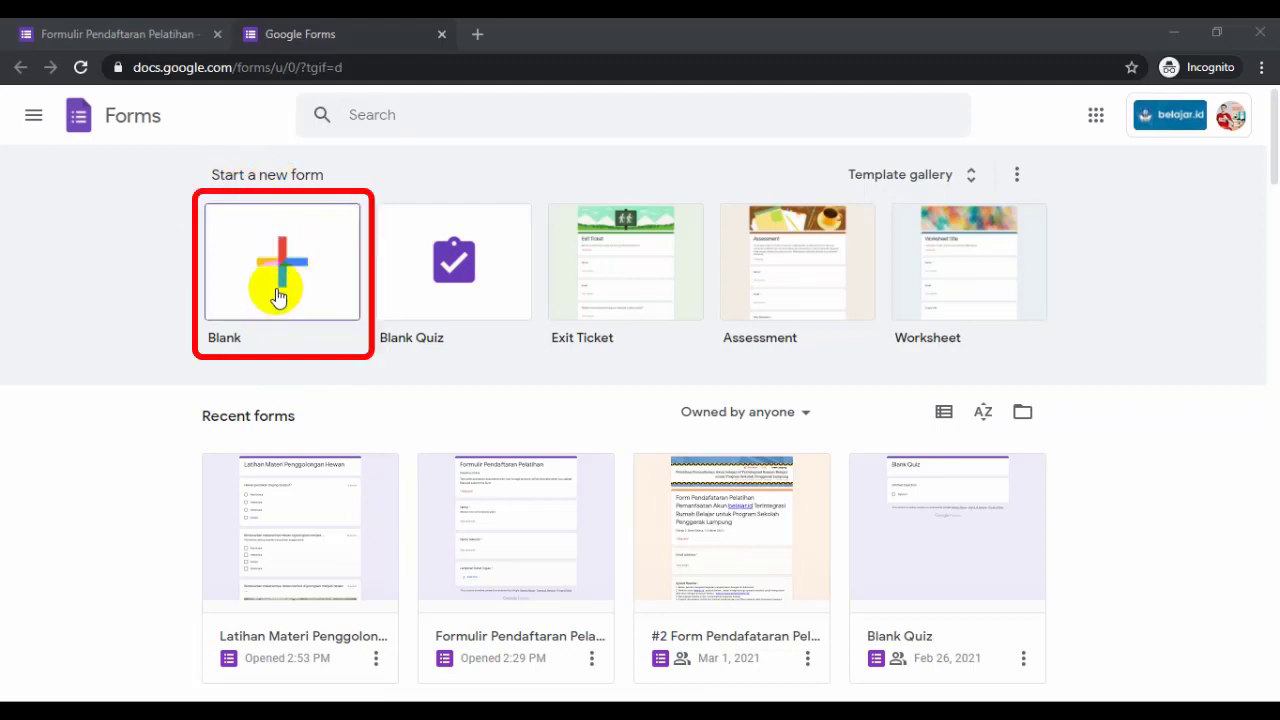
Create a blank form and turn on the option in its settings that makes it a quiz.
click(279, 296)
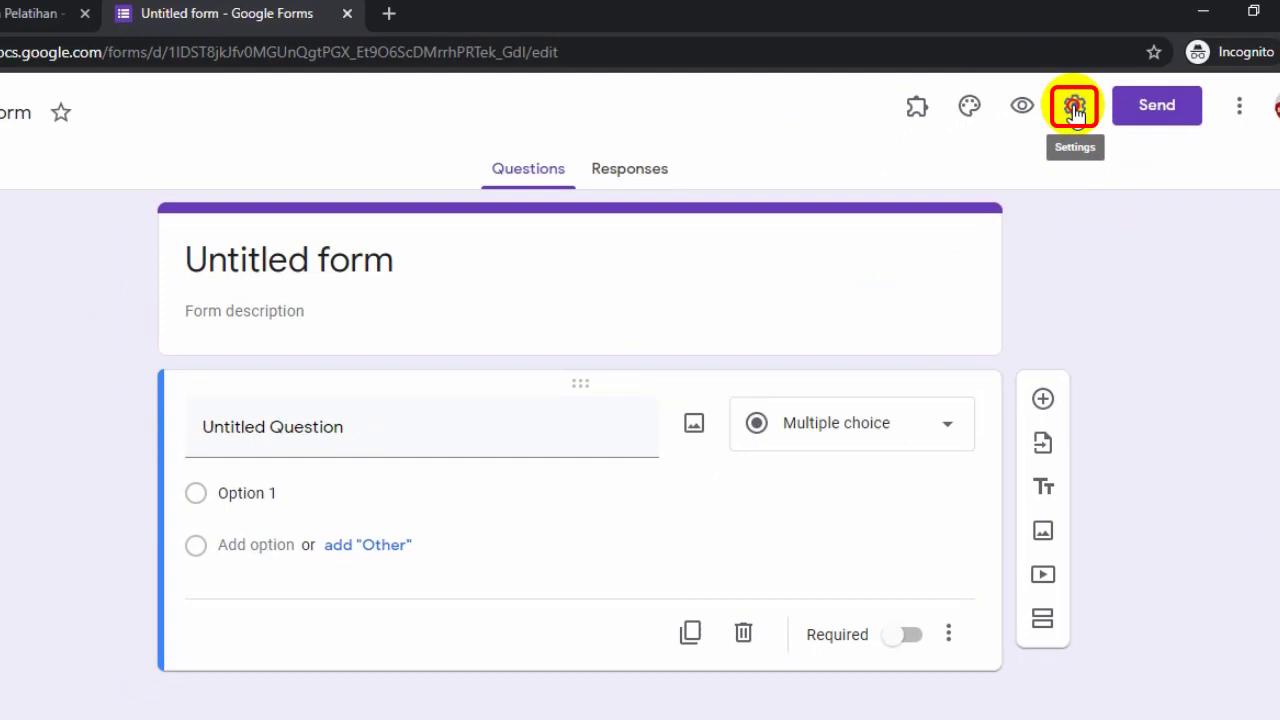
click(922, 186)
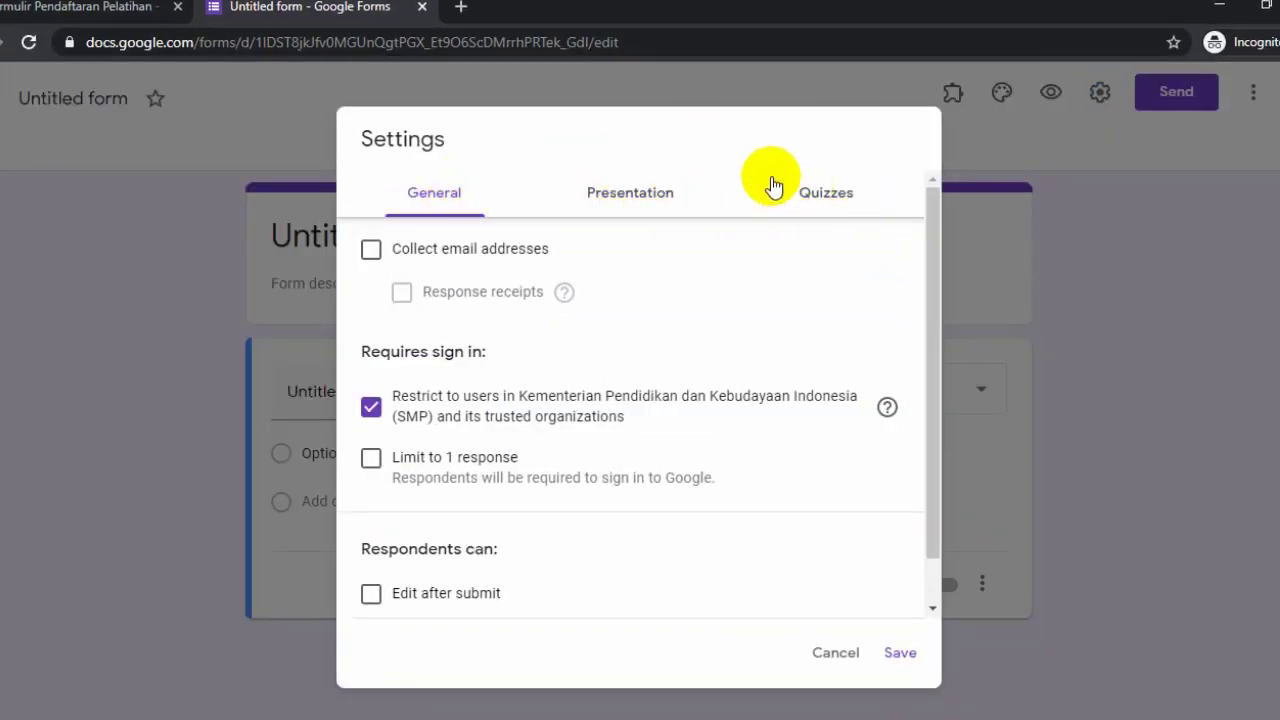
click(824, 200)
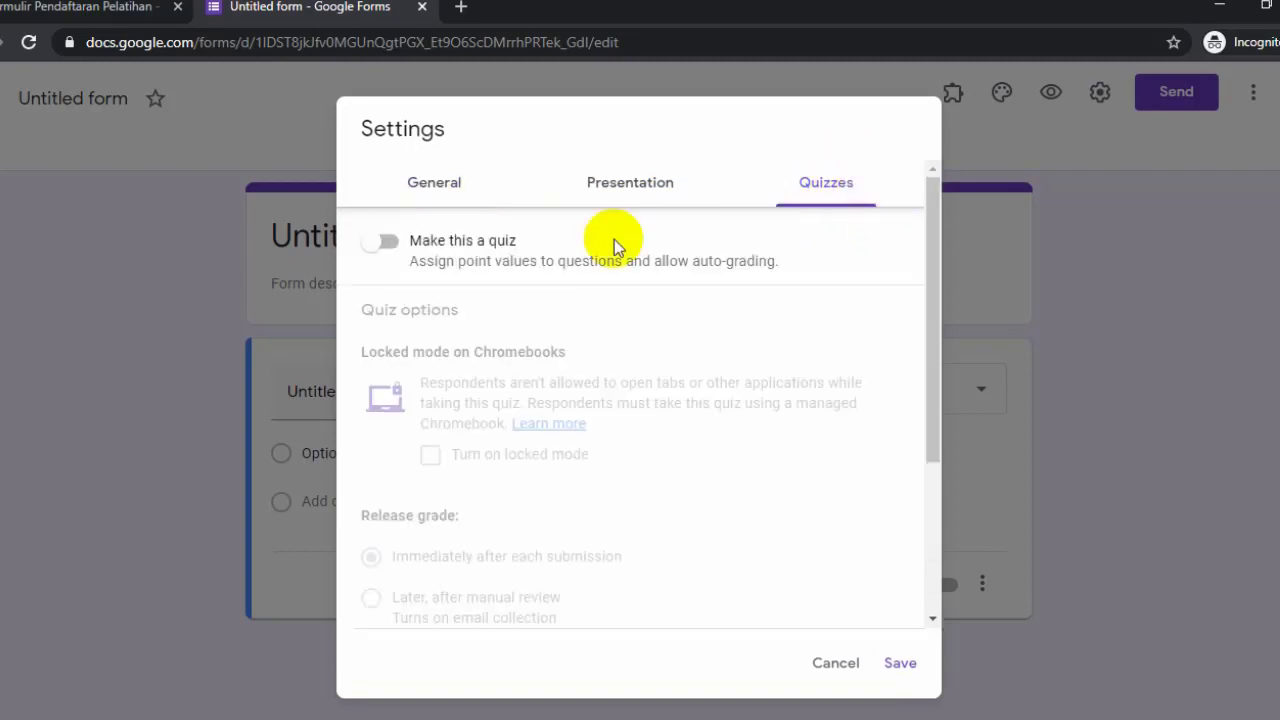
click(392, 244)
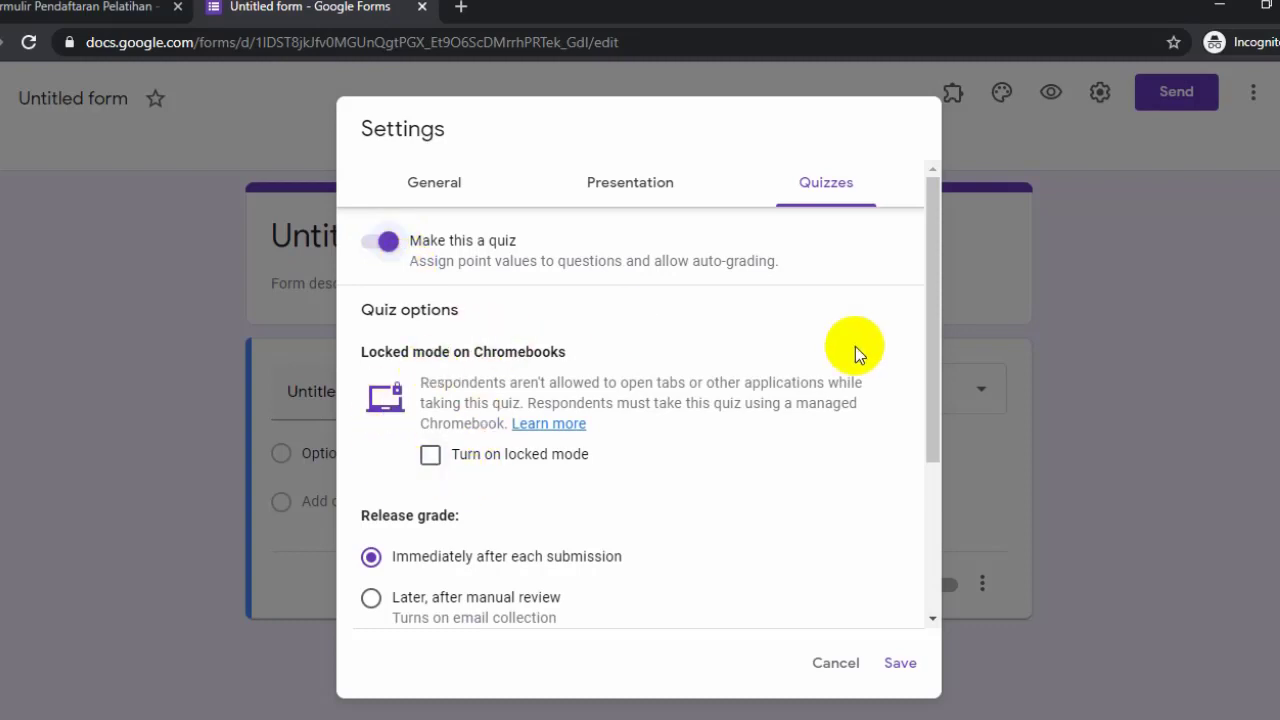
Review the grade release and respondent visibility options, then save the quiz settings with their defaults.
drag(935, 375, 935, 464)
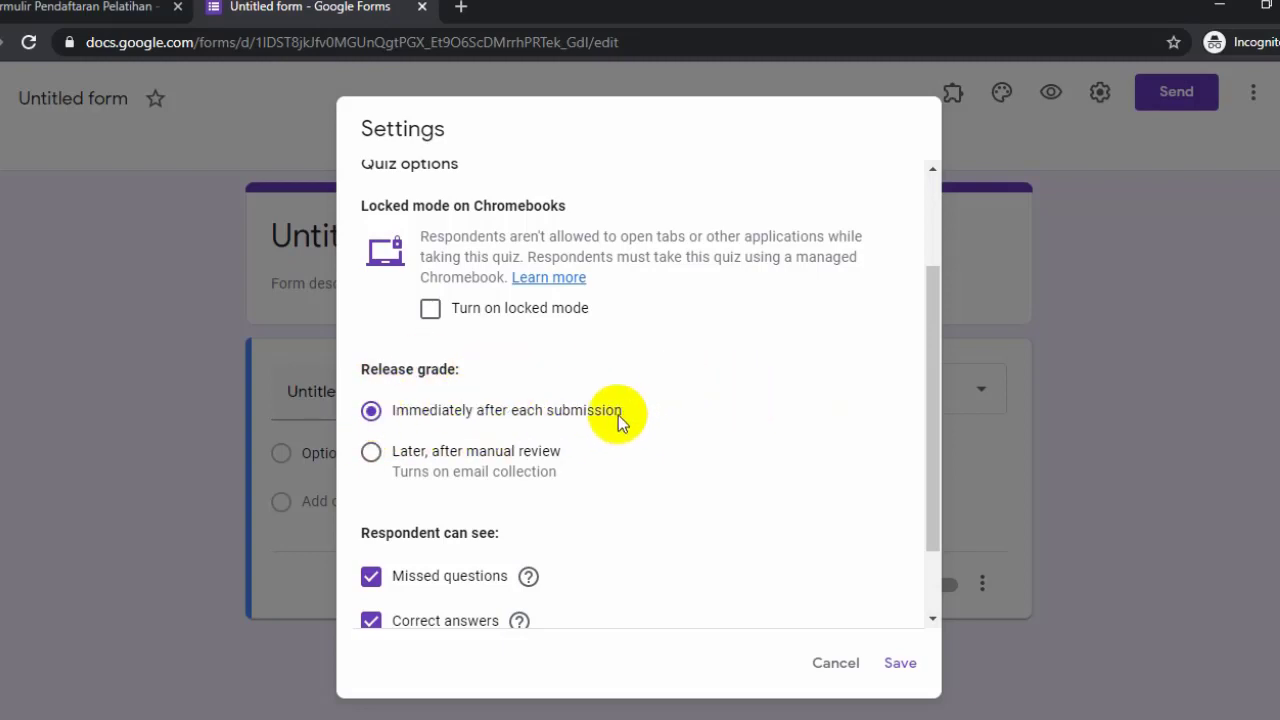
scroll(748, 432, down, 1)
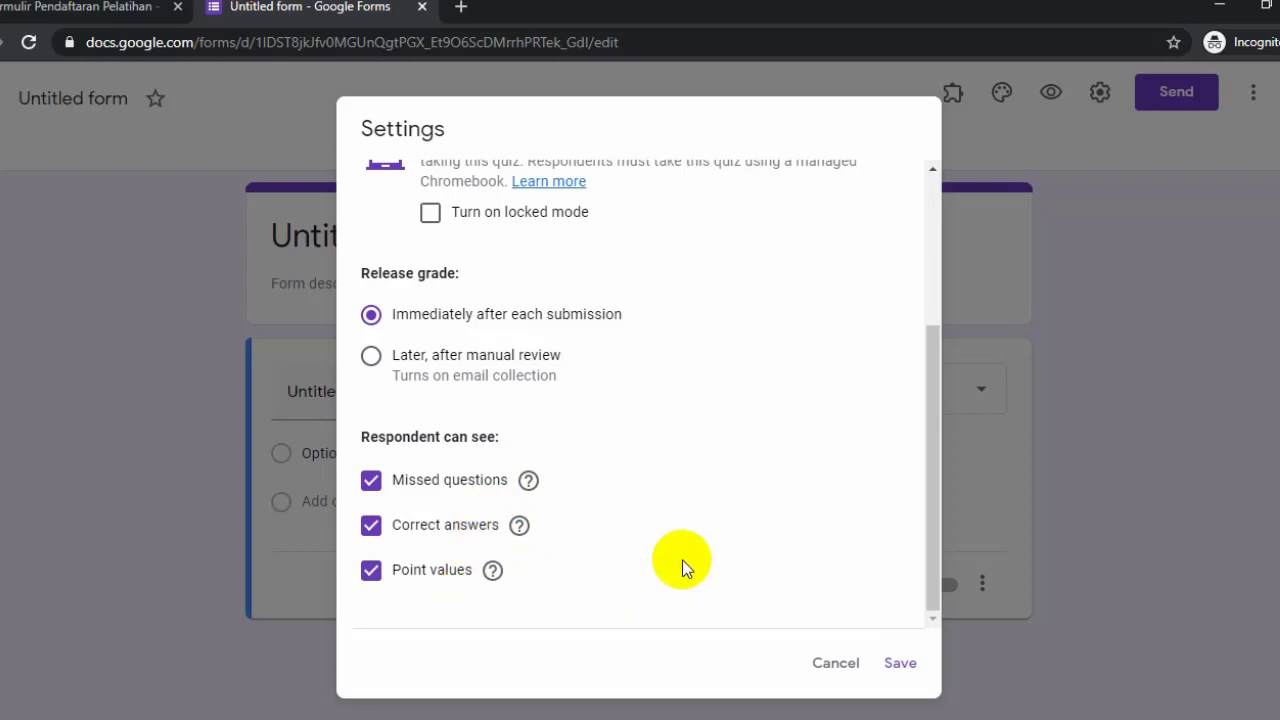
scroll(749, 583, up, 3)
scroll(752, 565, down, 3)
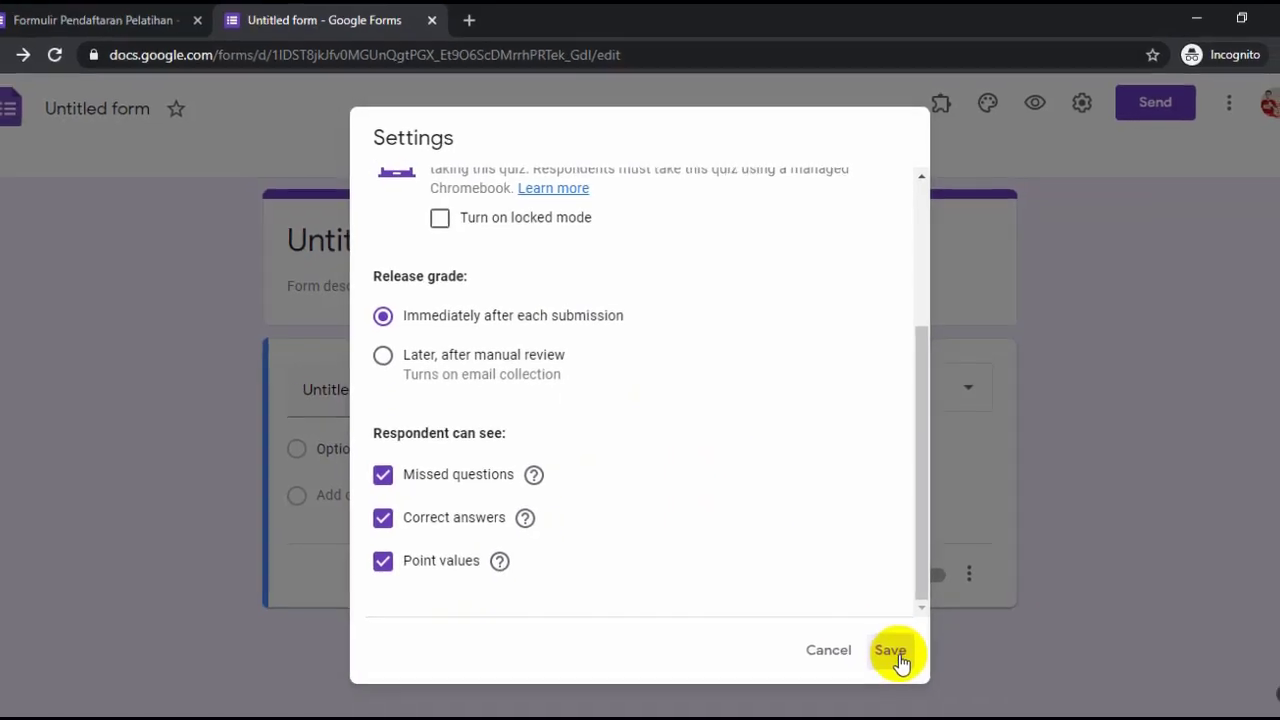
click(892, 652)
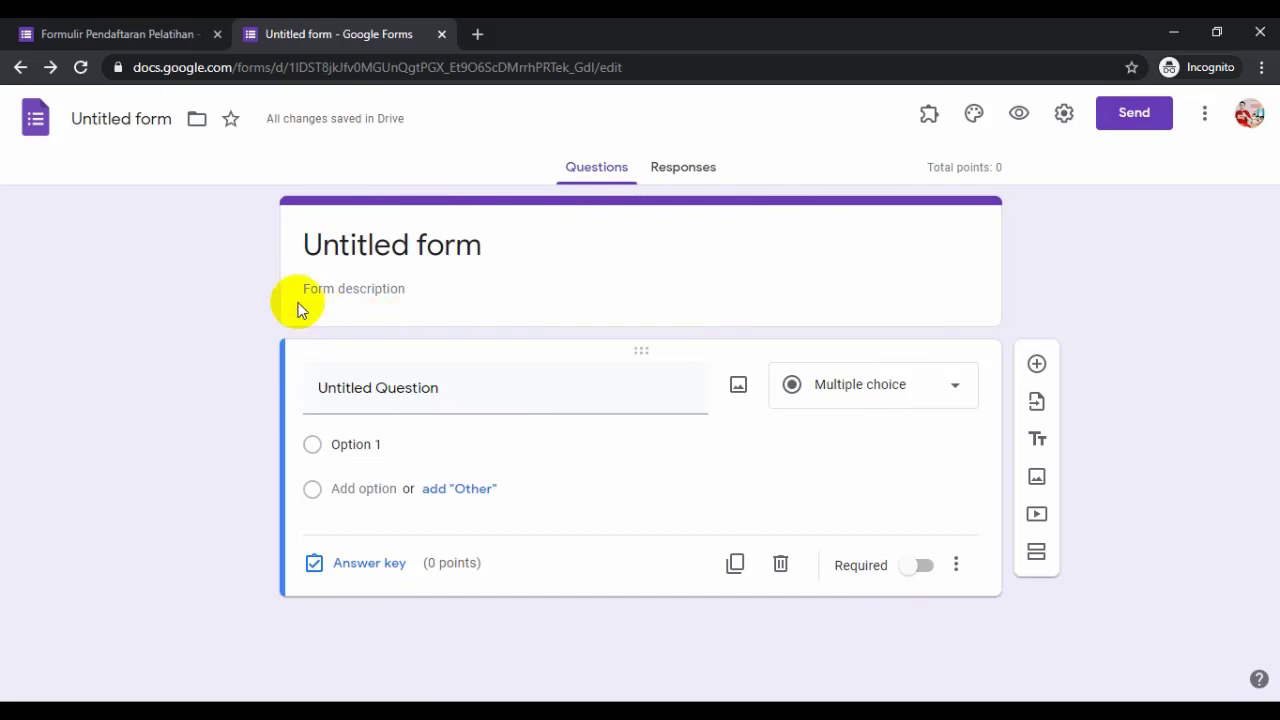
Title the form "Kuis Materi Penggolongan Hewan" and apply the same title as the form's file name.
click(510, 250)
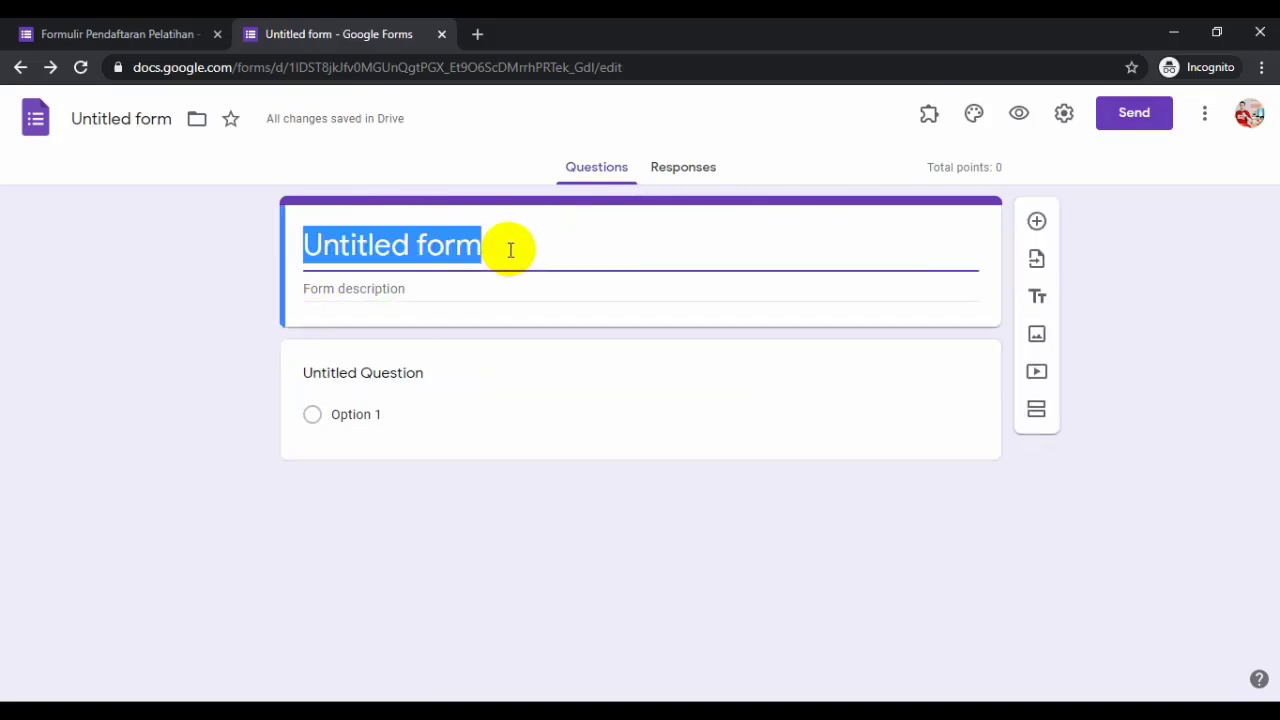
text(Kuis)
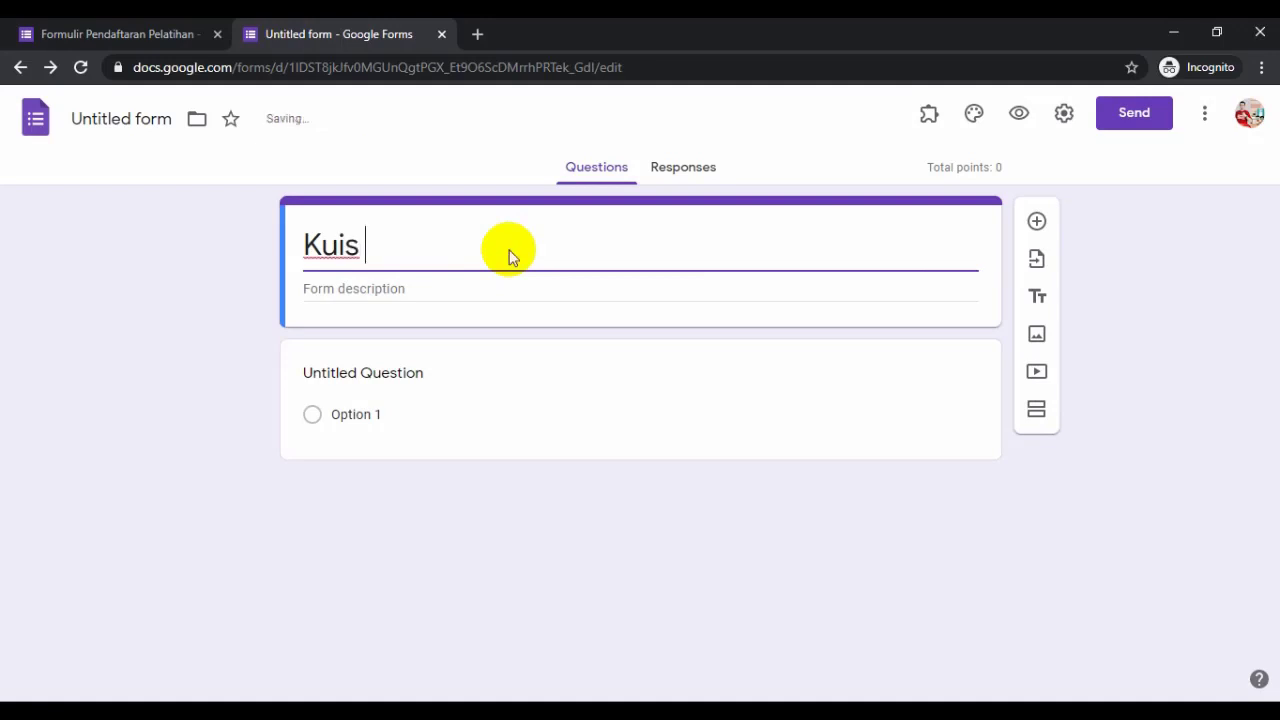
text( Mate)
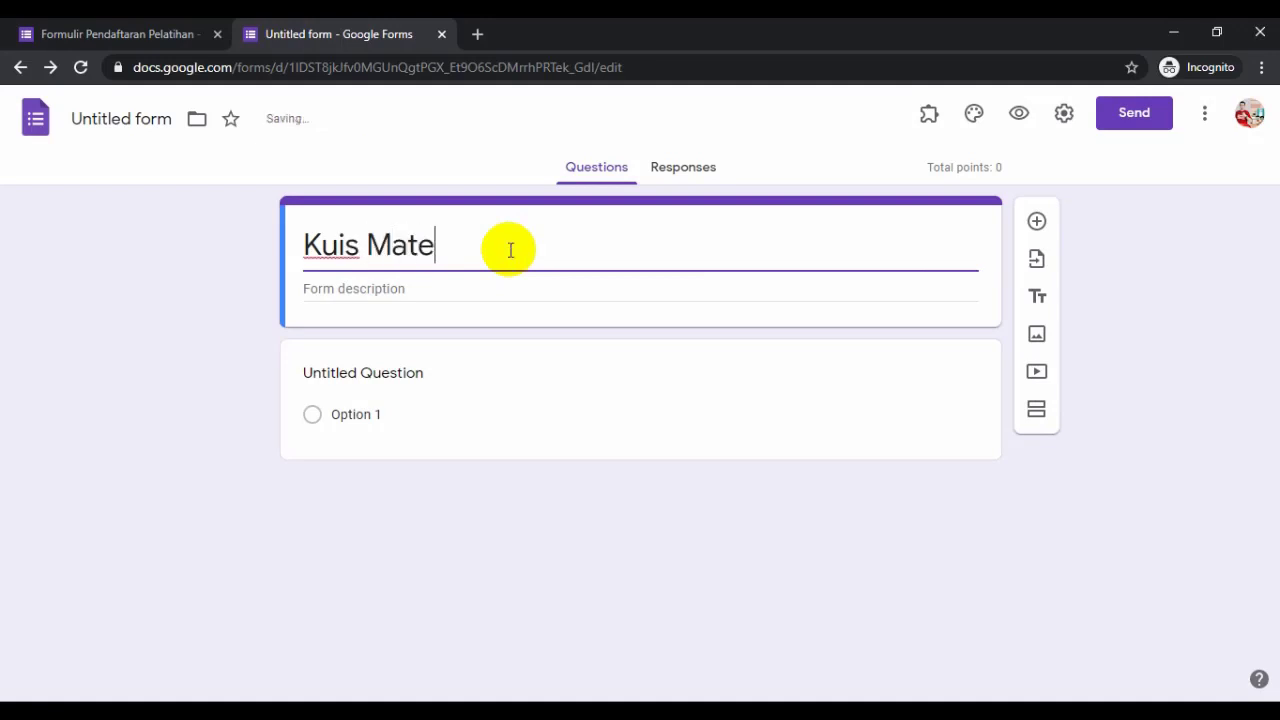
text(ri Pengg)
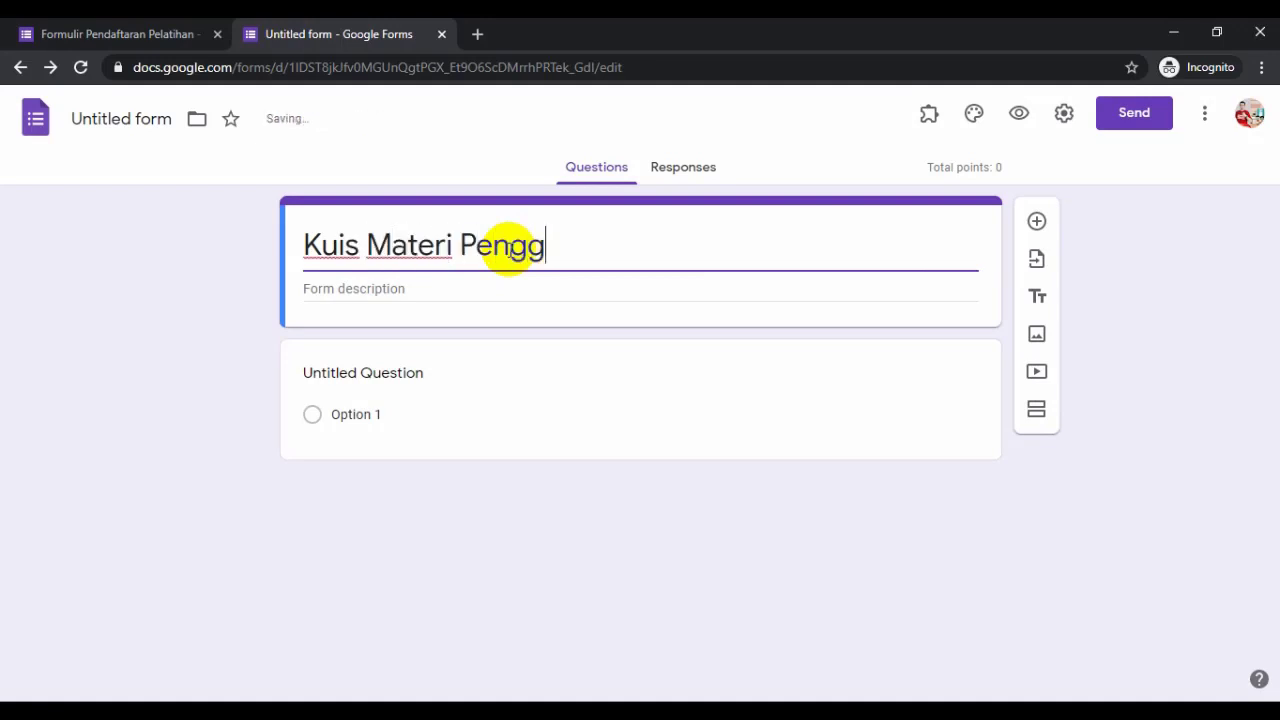
text(olongan Hewa)
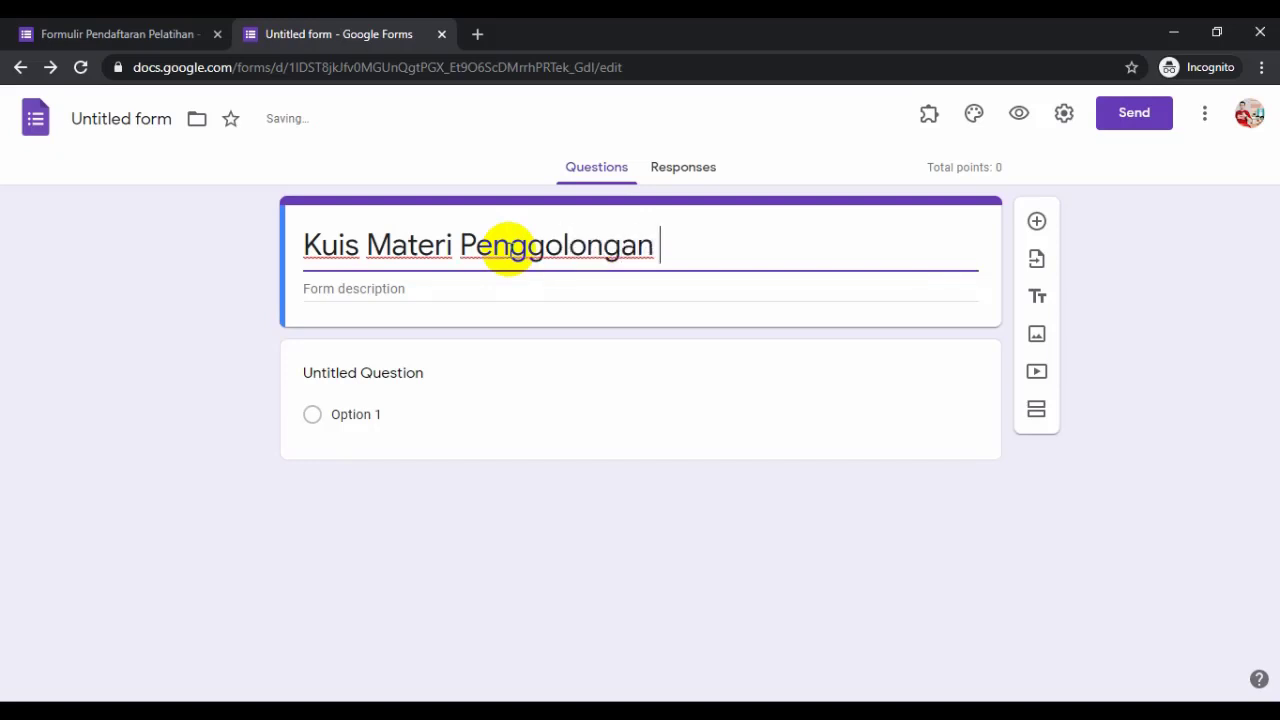
text(n)
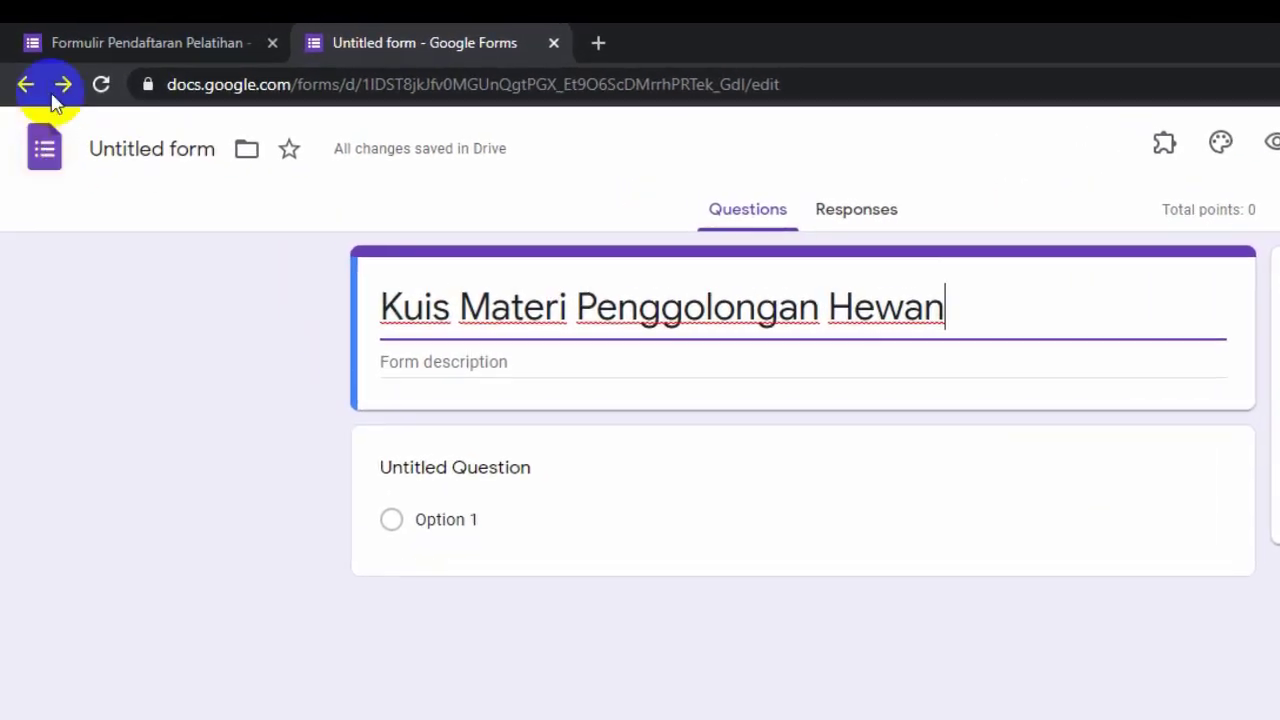
click(120, 149)
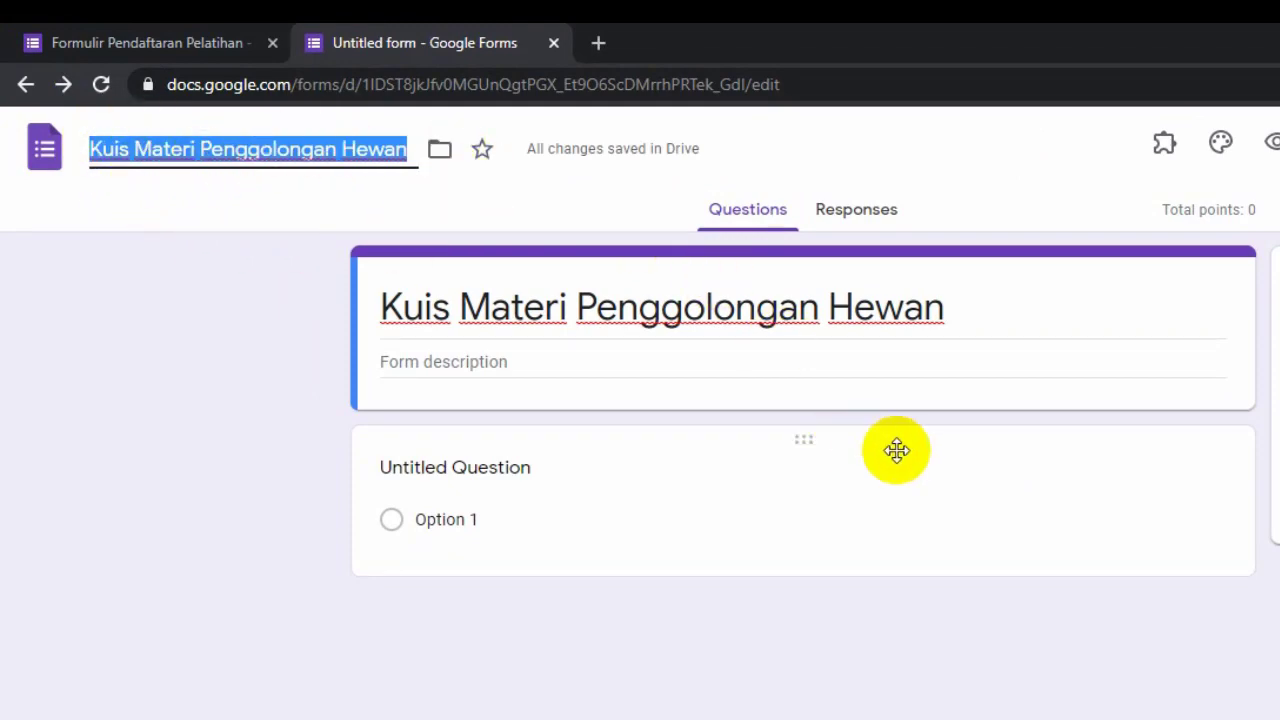
click(1022, 363)
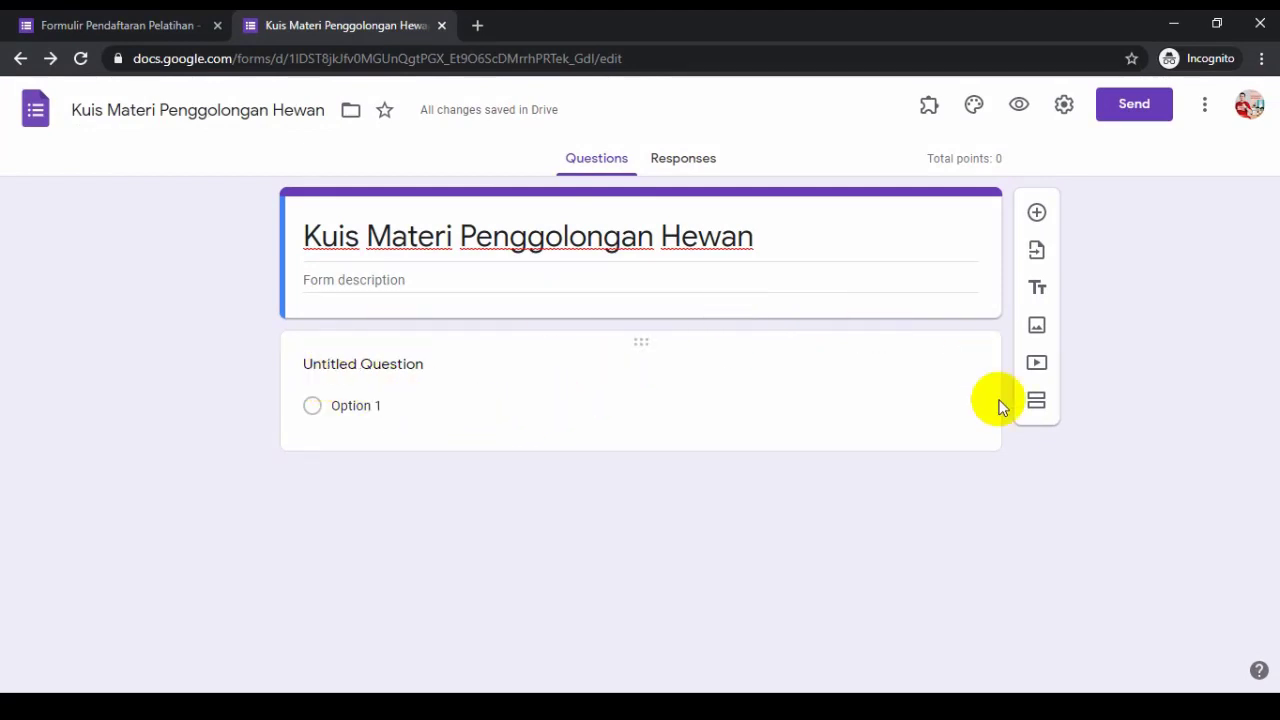
Keep the first question as Multiple choice and word it "Berdasarkan makanannya, harimau tergolong sebagai hewan ....".
click(374, 366)
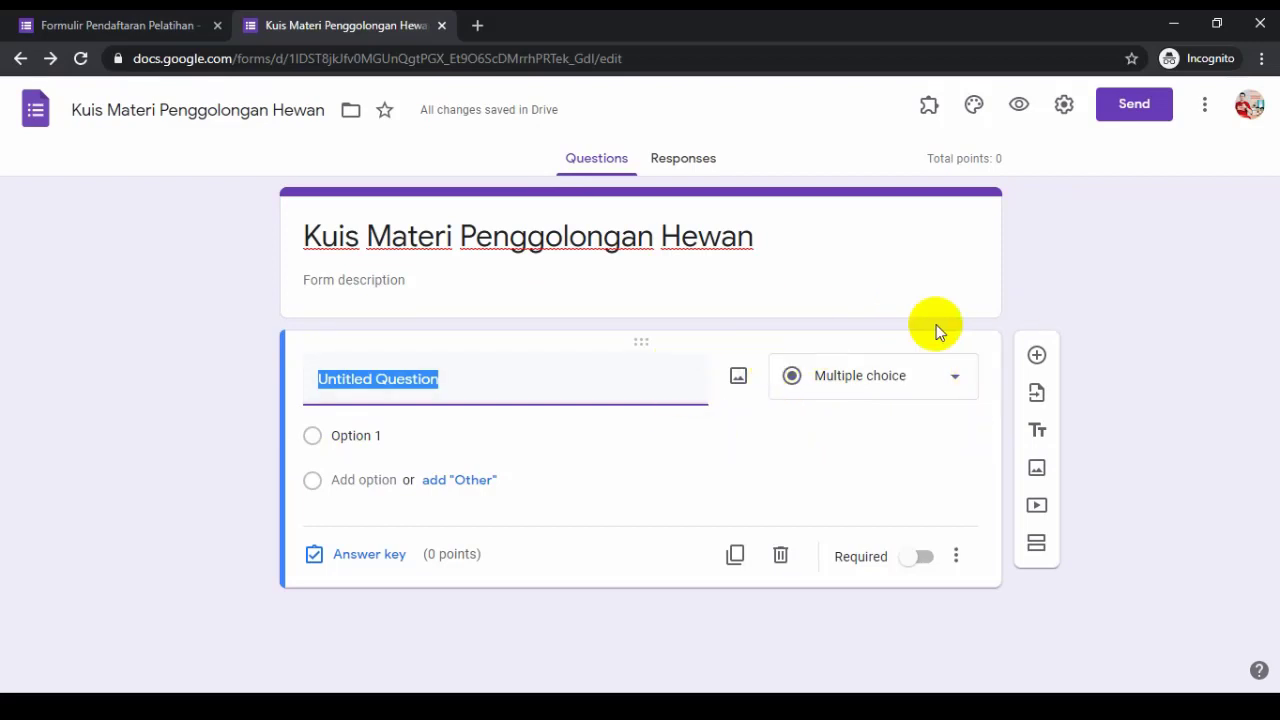
click(953, 381)
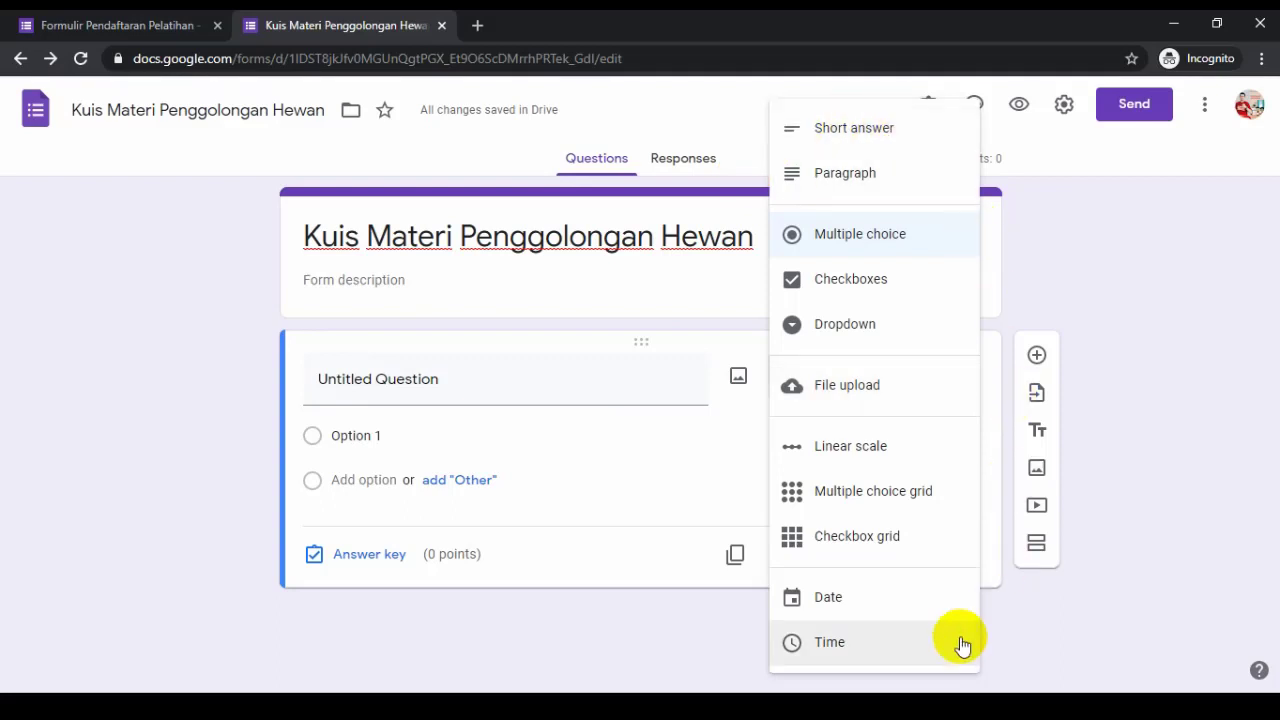
click(882, 242)
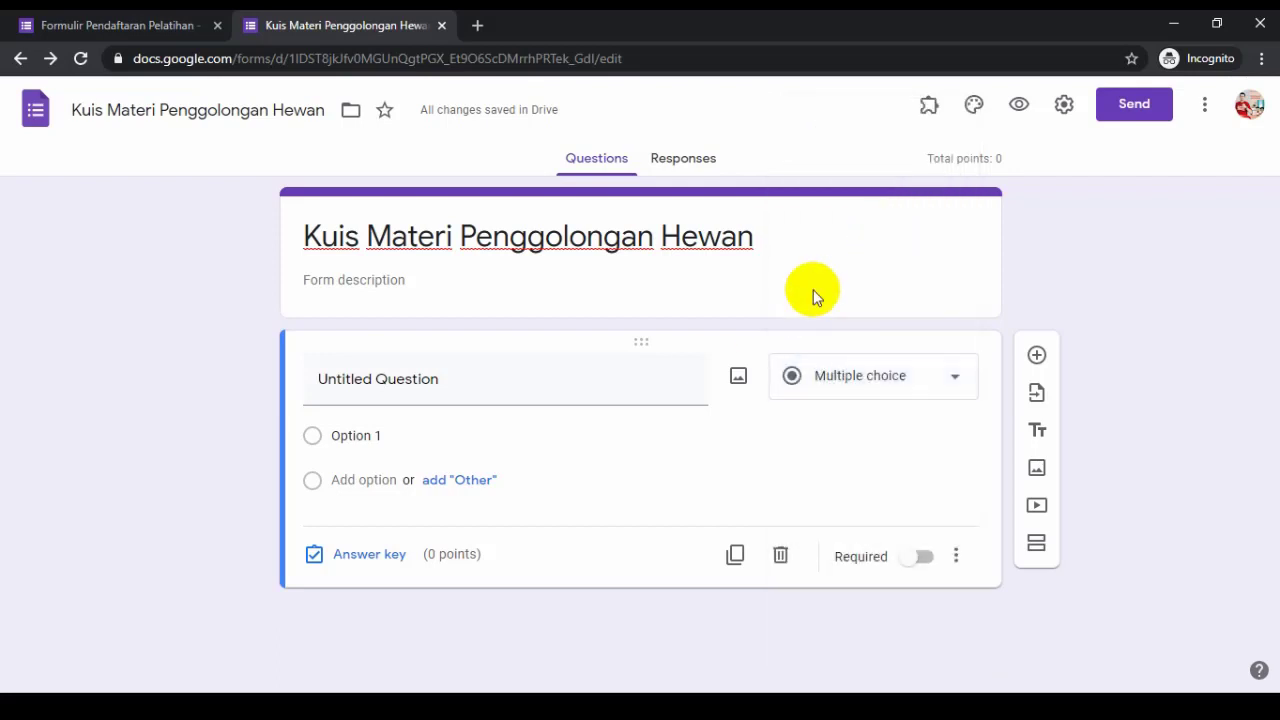
click(573, 384)
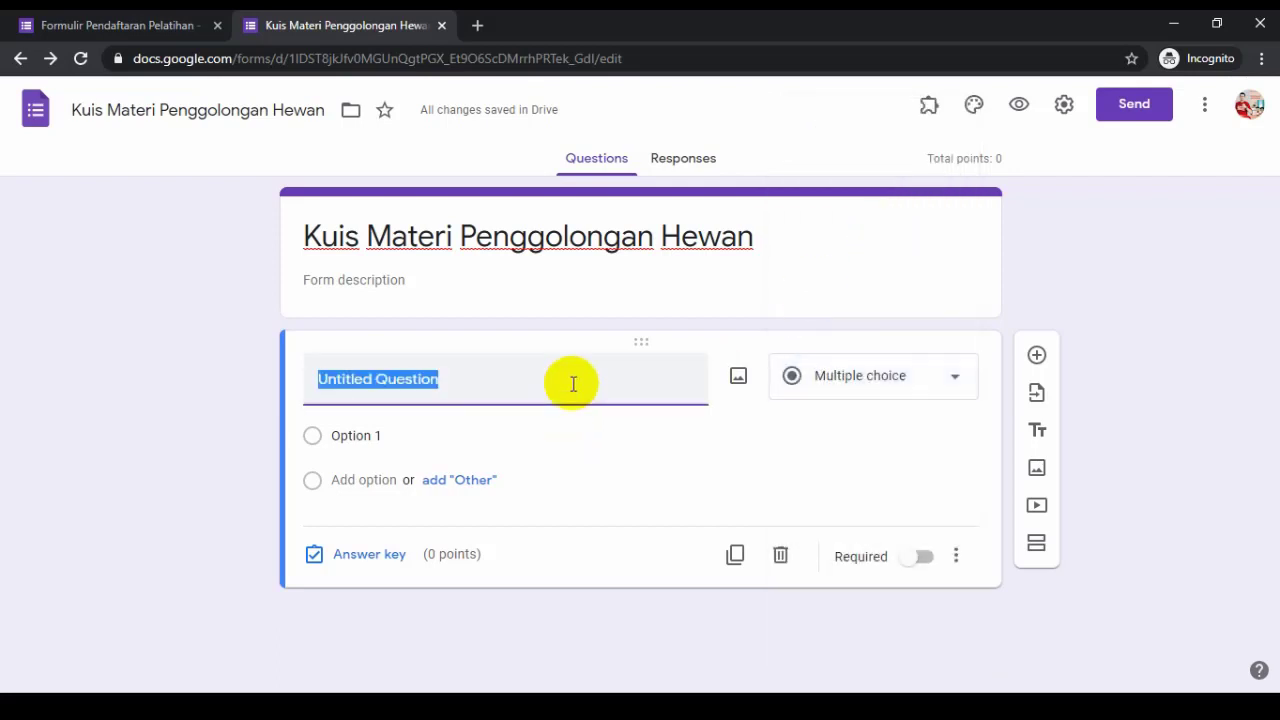
text(Berd)
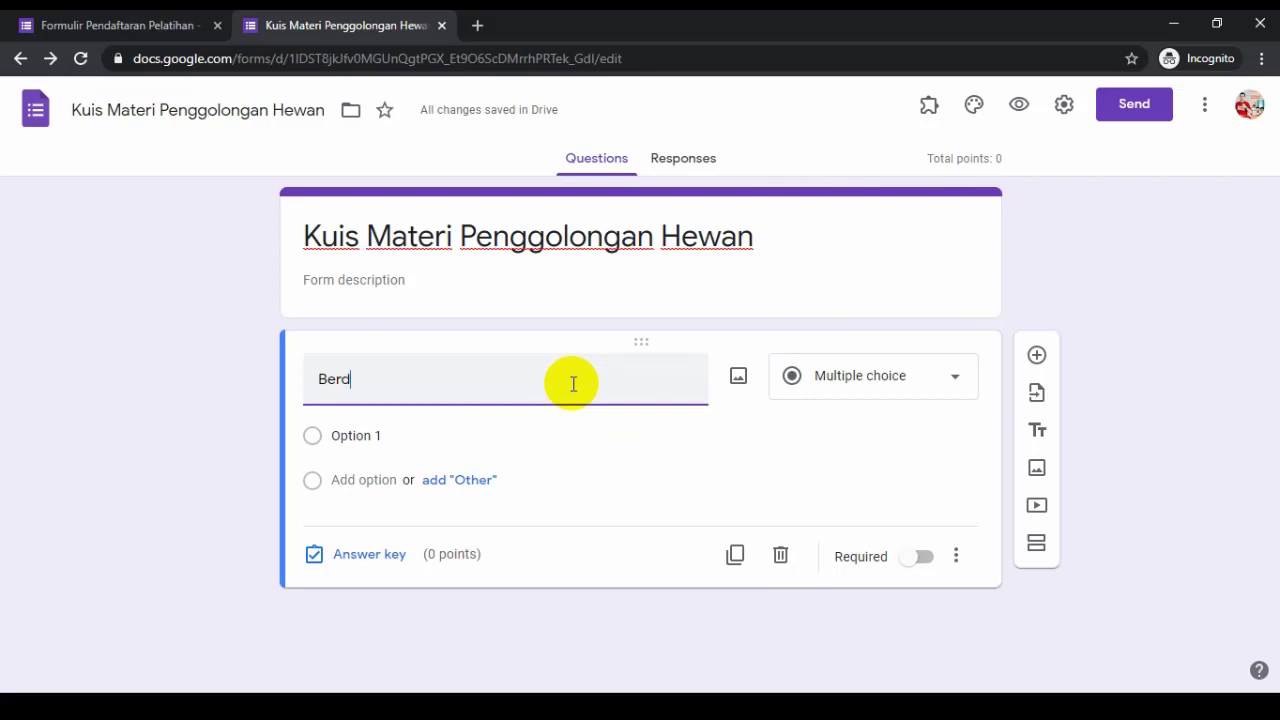
text(asarkan )
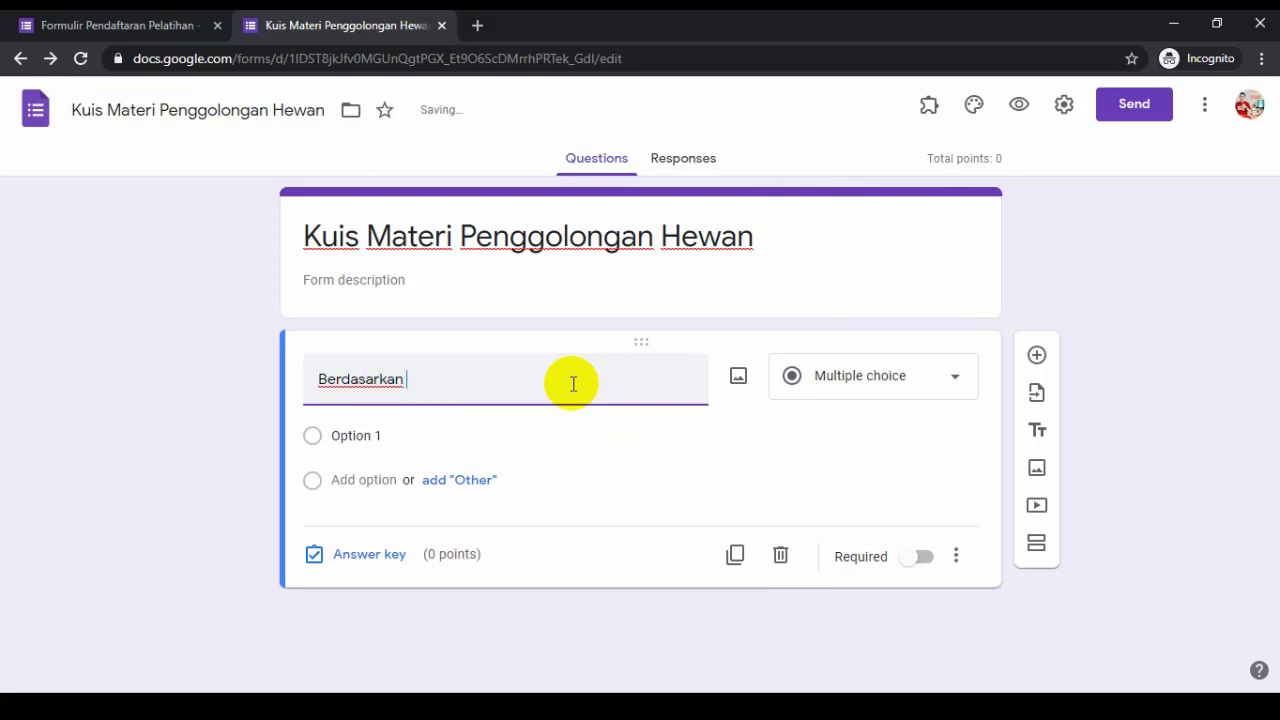
text(makanannya,)
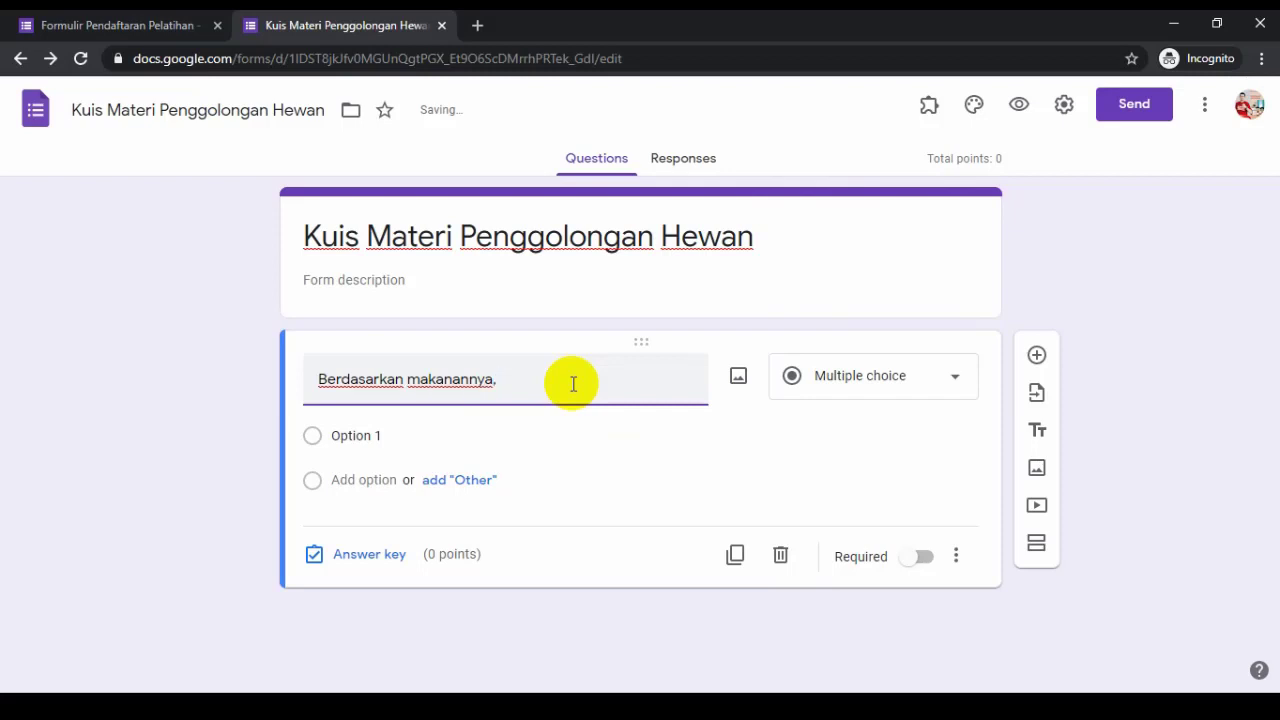
text( harimau tergolong s)
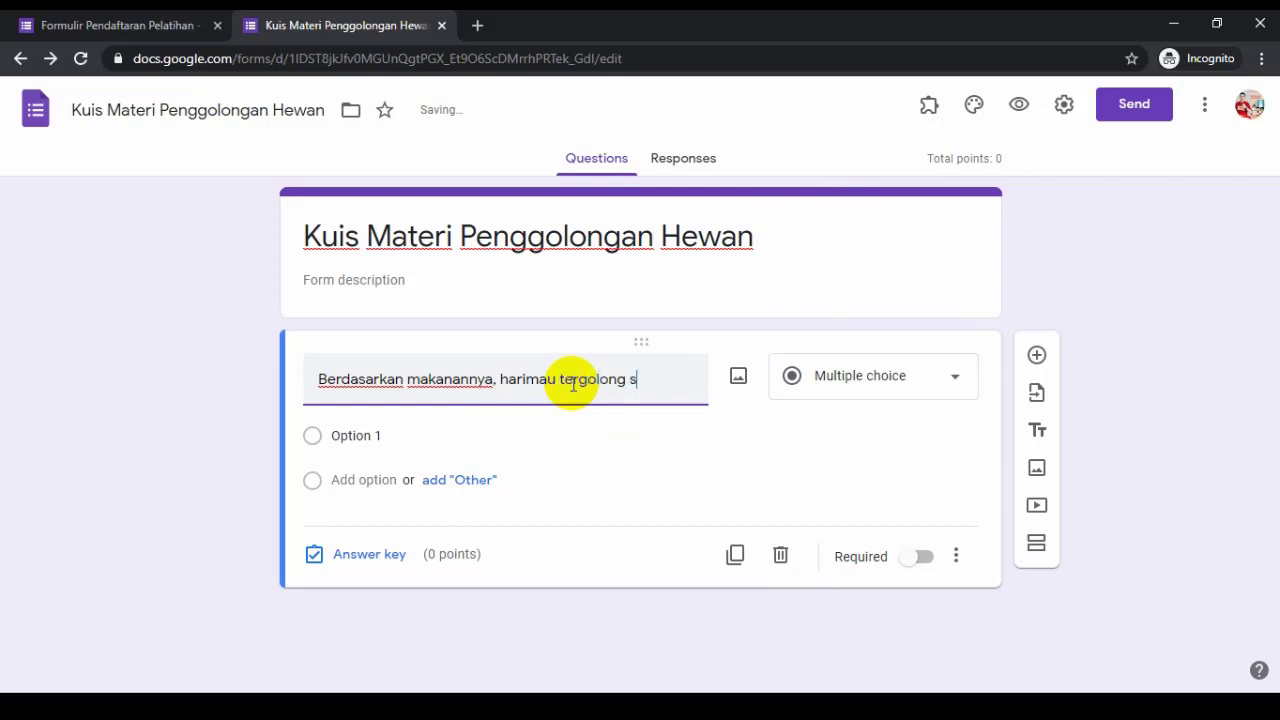
text(ebagai h)
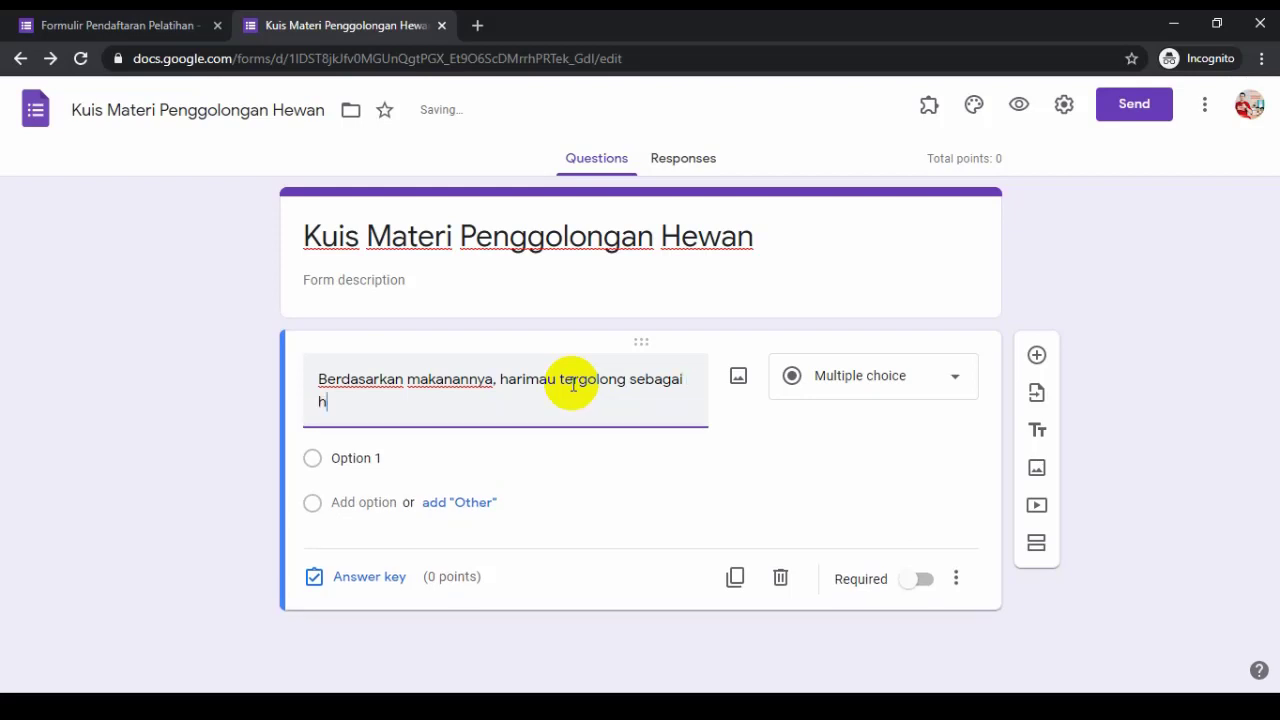
text(ewan ....)
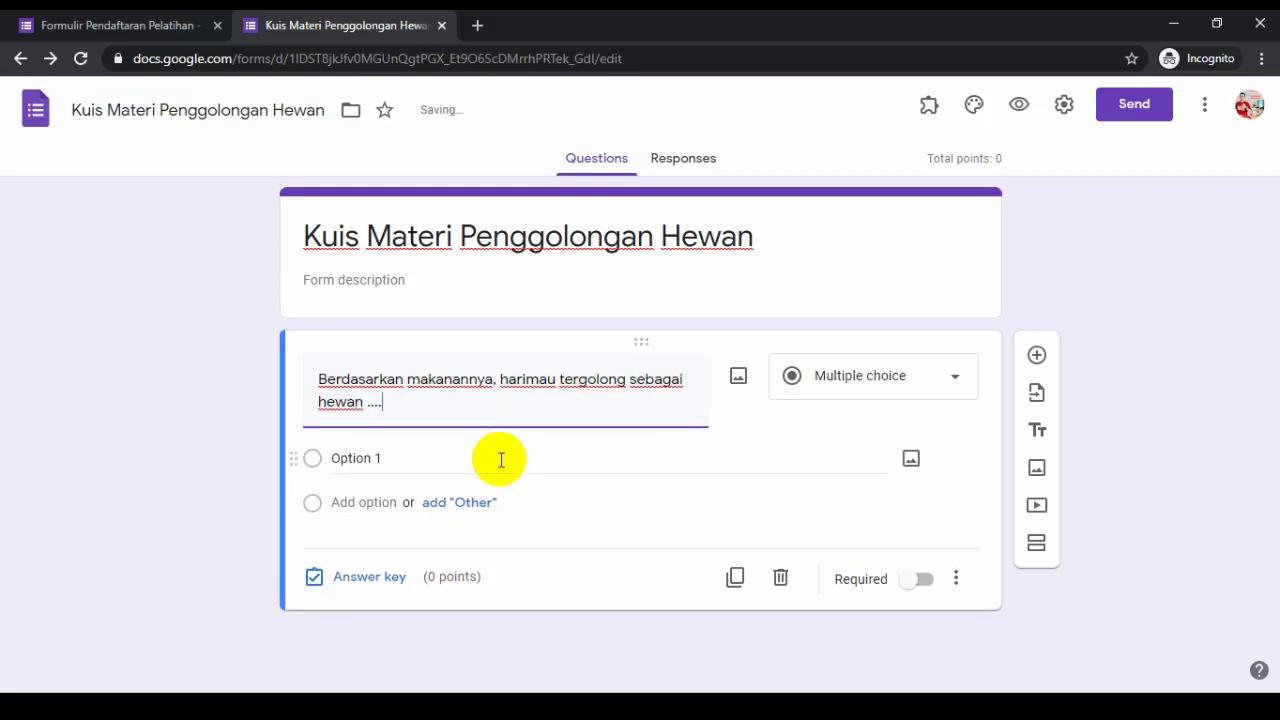
Enter "Herbivora" and "Karnivora" as the first two answer options of the tiger question.
click(350, 455)
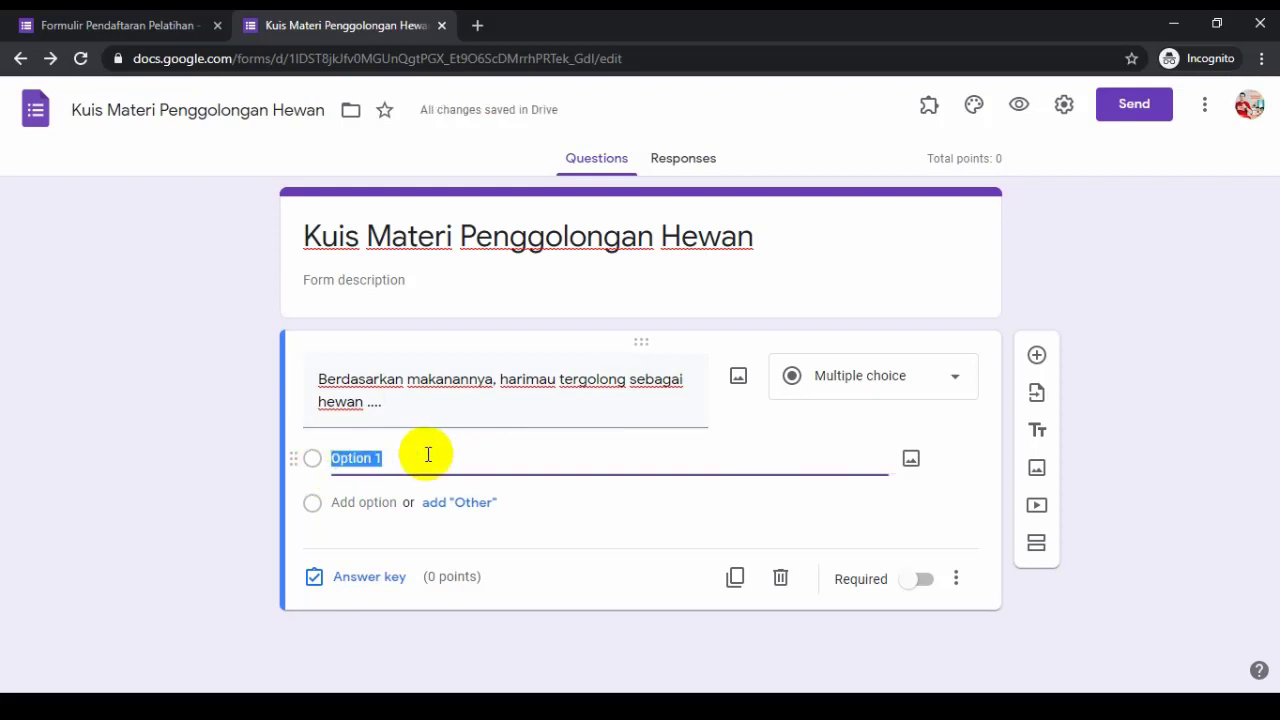
text(Herbivora)
click(369, 502)
text(Om)
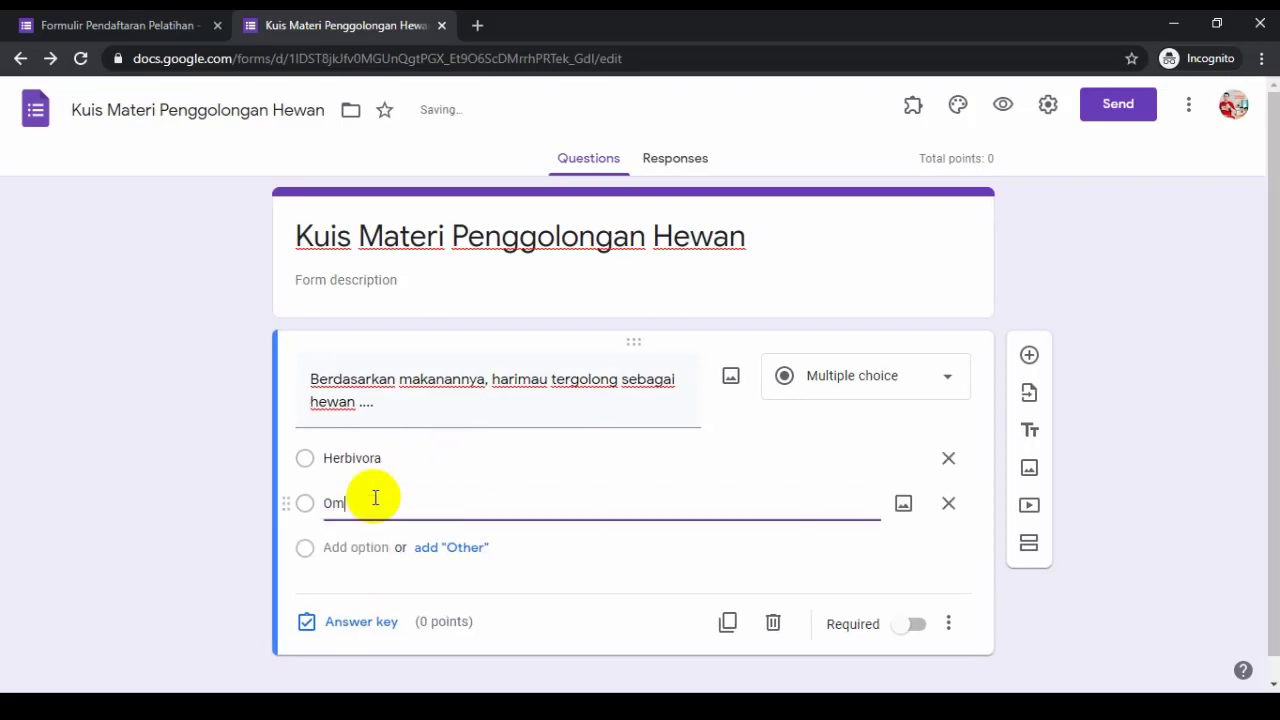
text(nivora)
click(376, 552)
text(Her)
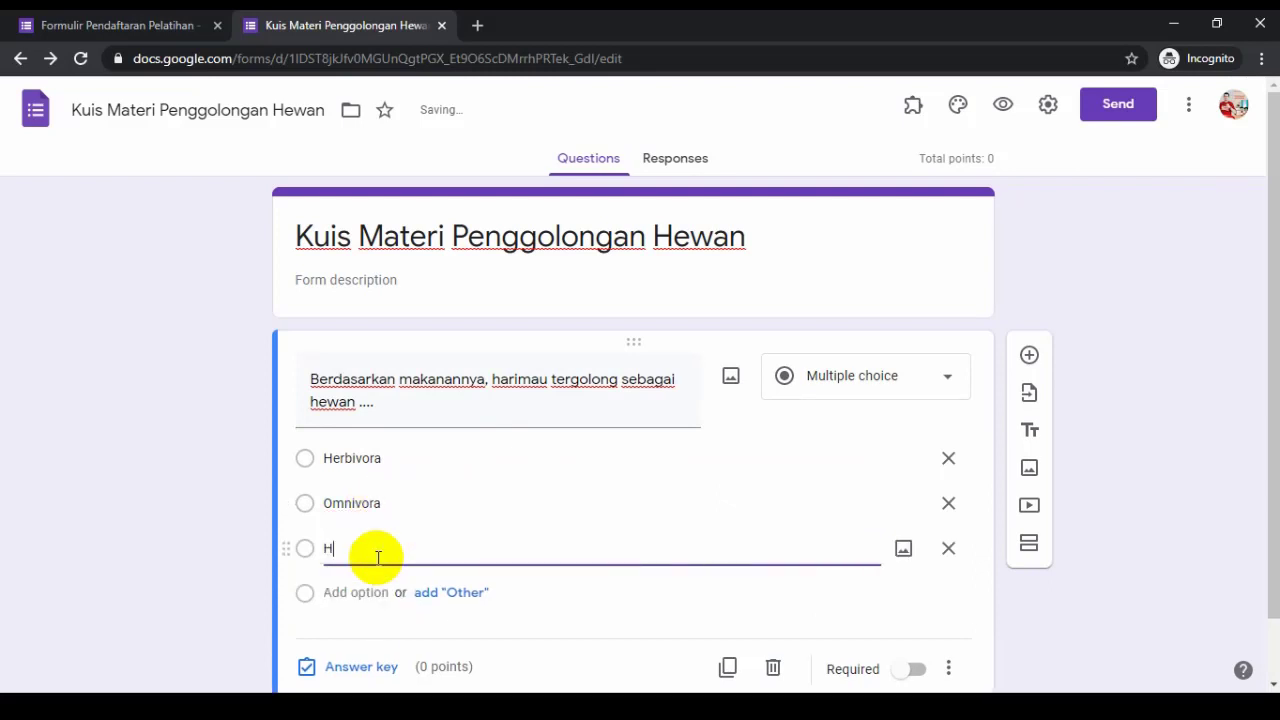
key(BackSpace)
key(BackSpace)
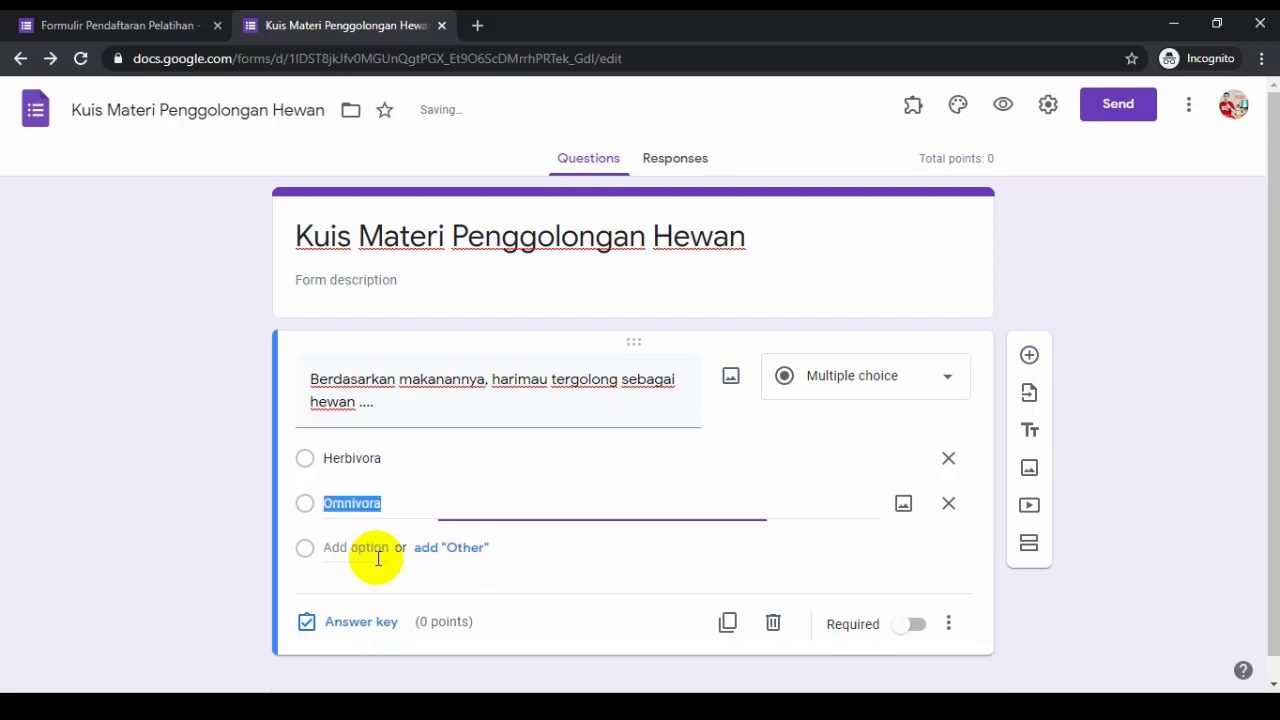
text(Karno)
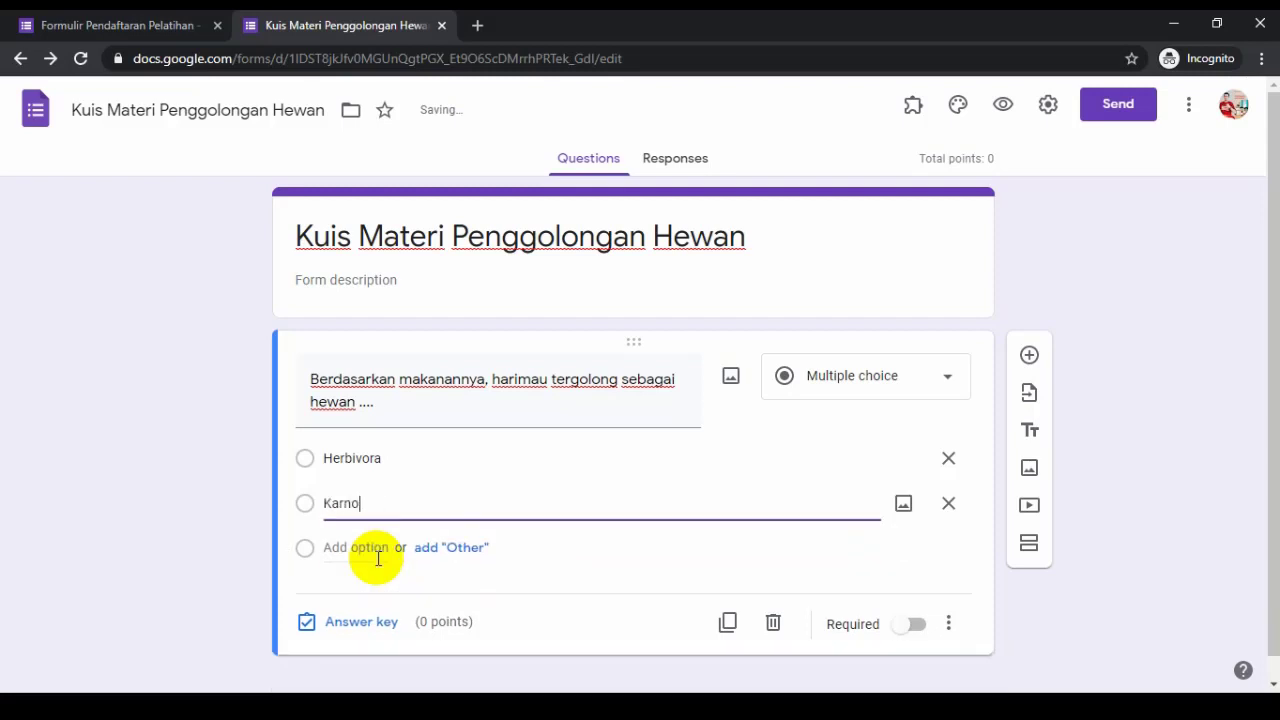
key(BackSpace)
Add "Omnivora" and "Ovivar" as the third and fourth answer options of the tiger question.
click(372, 550)
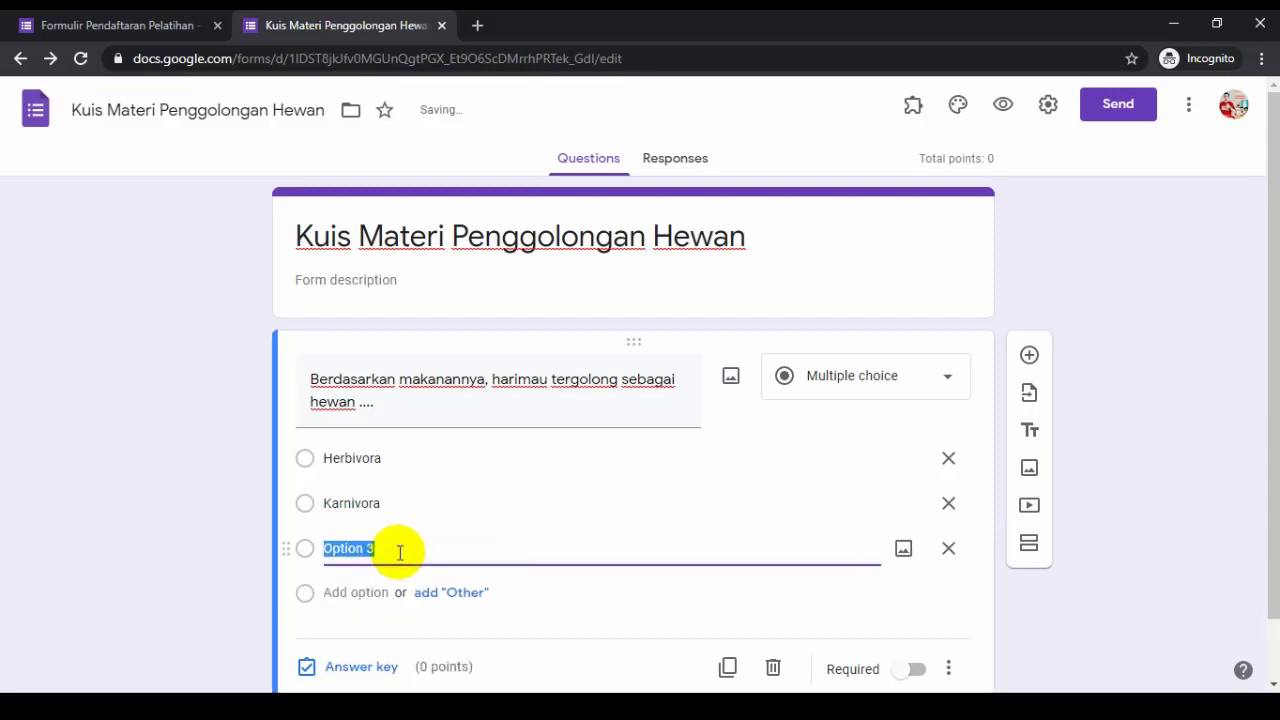
text(Omnivo)
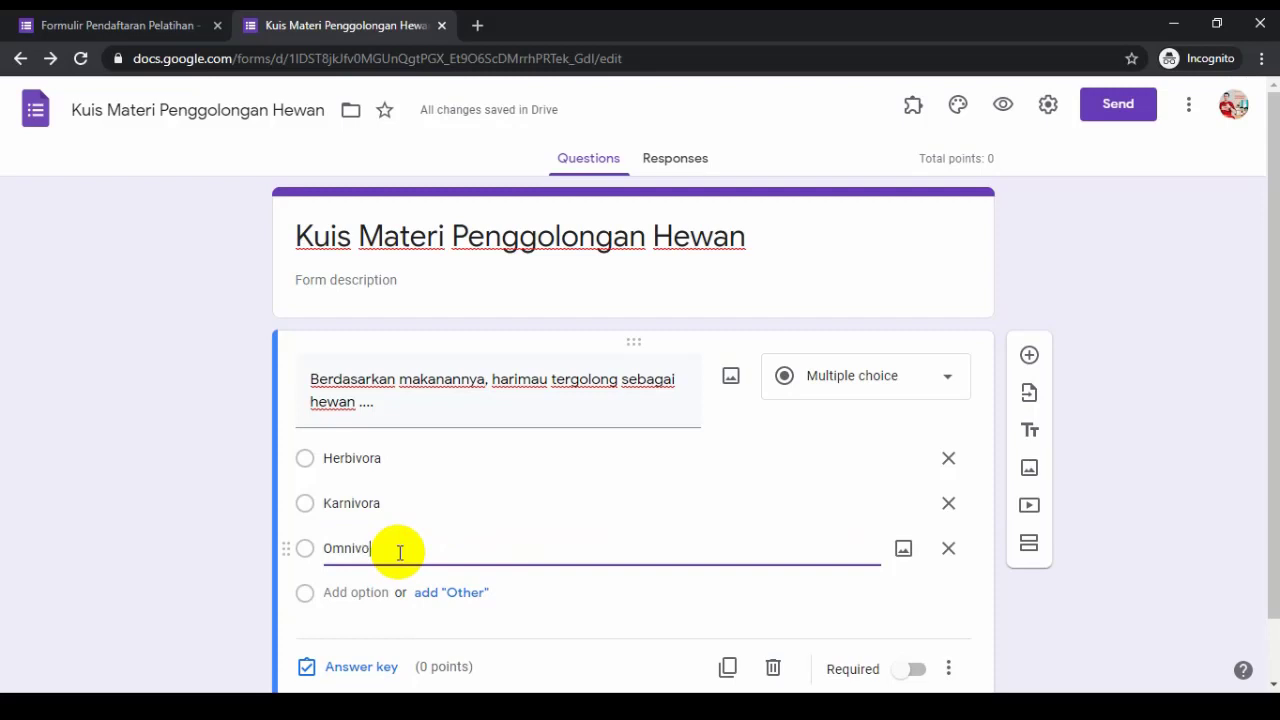
text(ra)
click(351, 592)
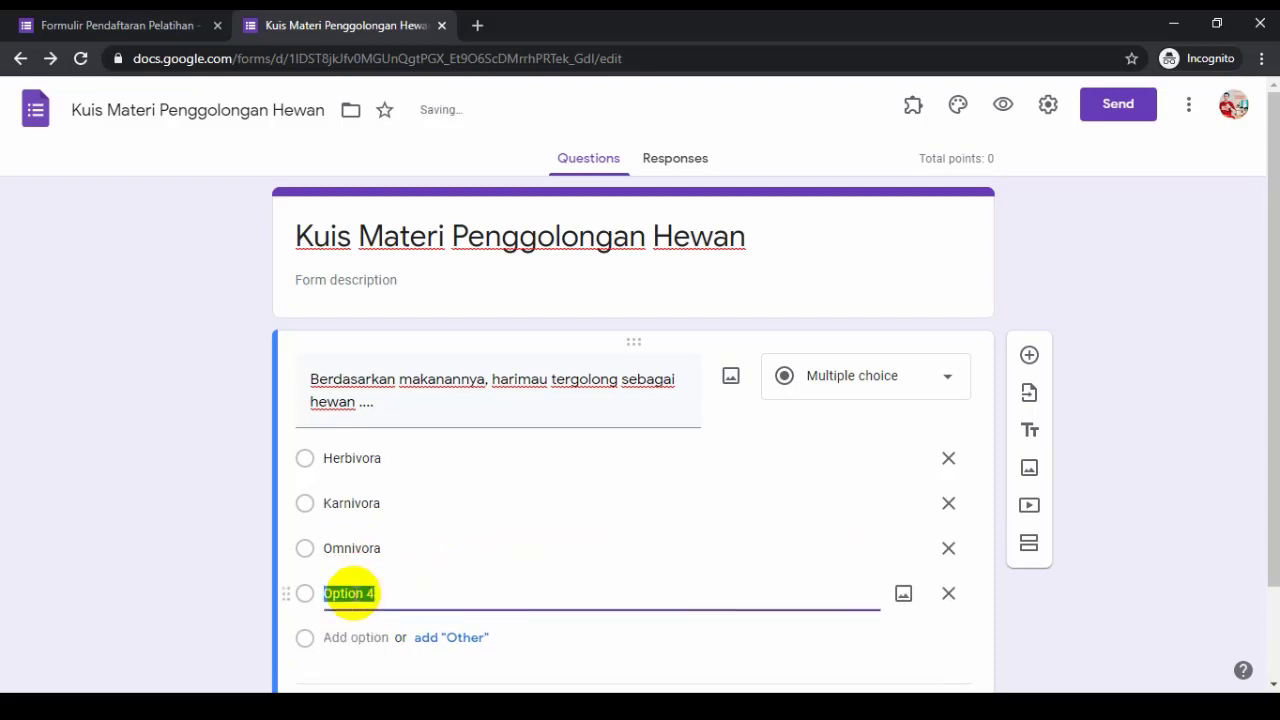
text(O)
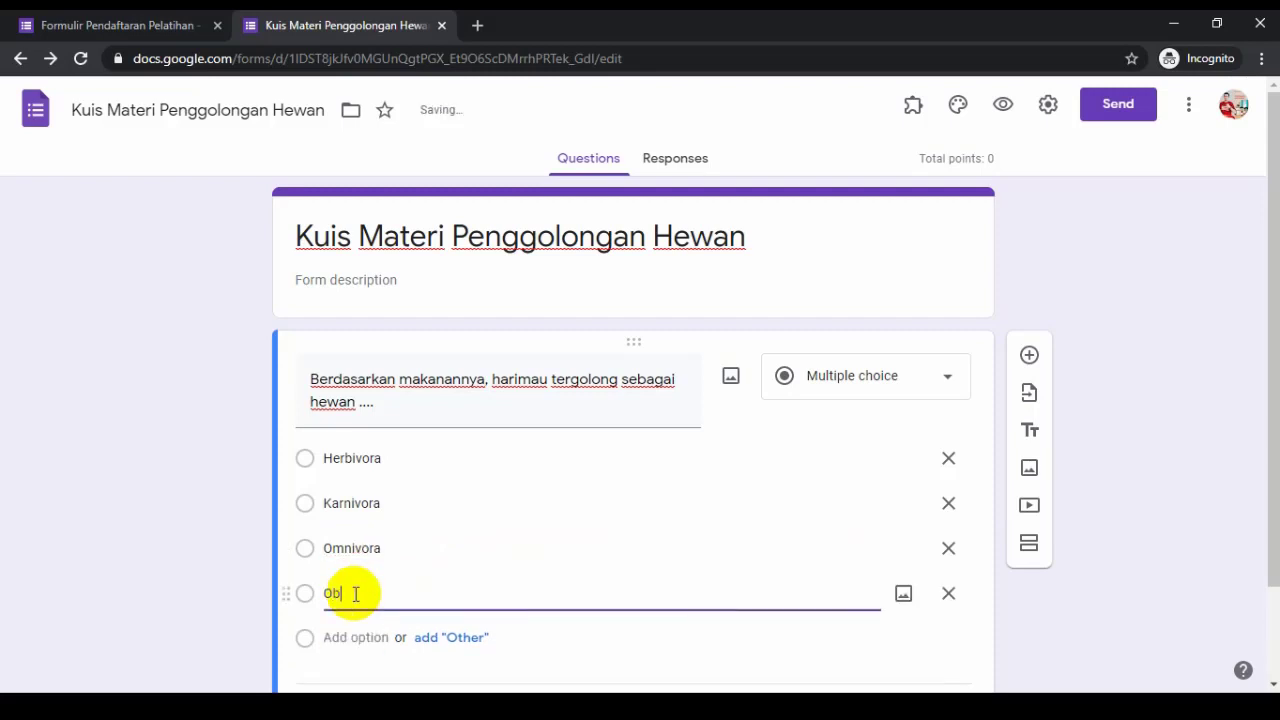
text(vivar)
click(557, 633)
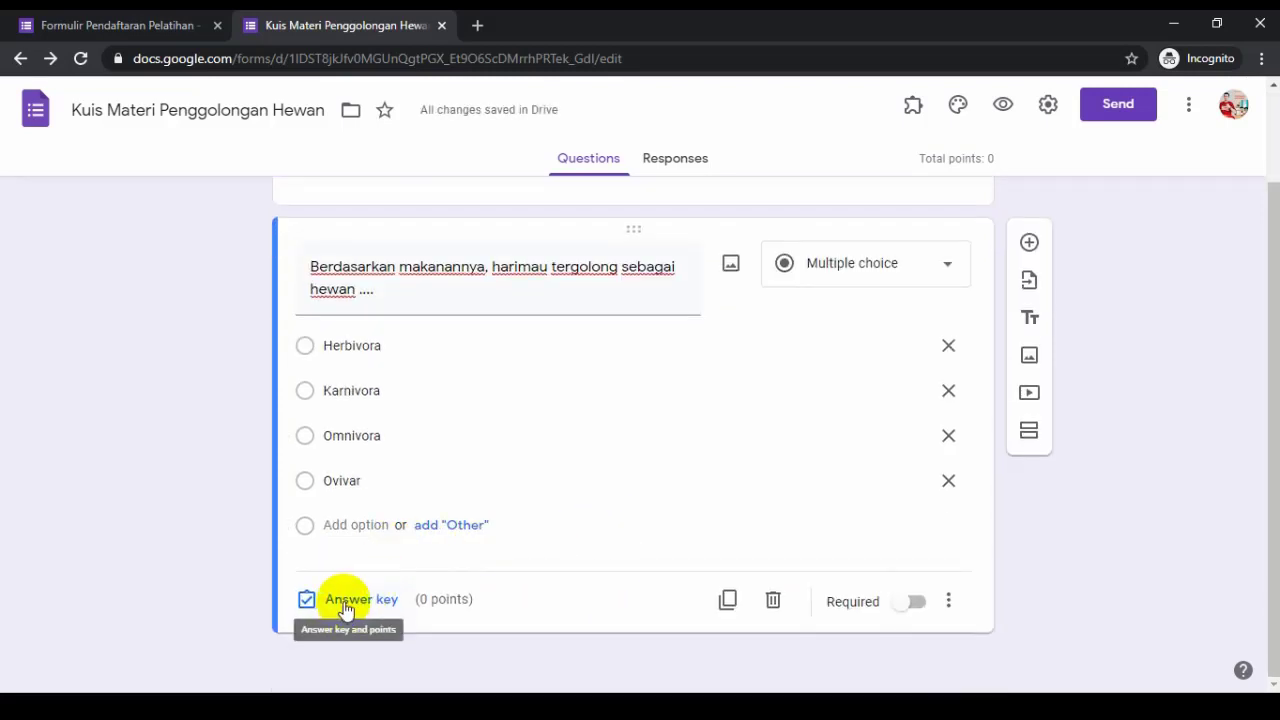
Set the tiger question's answer key to 25 points with "Karnivora" as the correct answer.
click(344, 607)
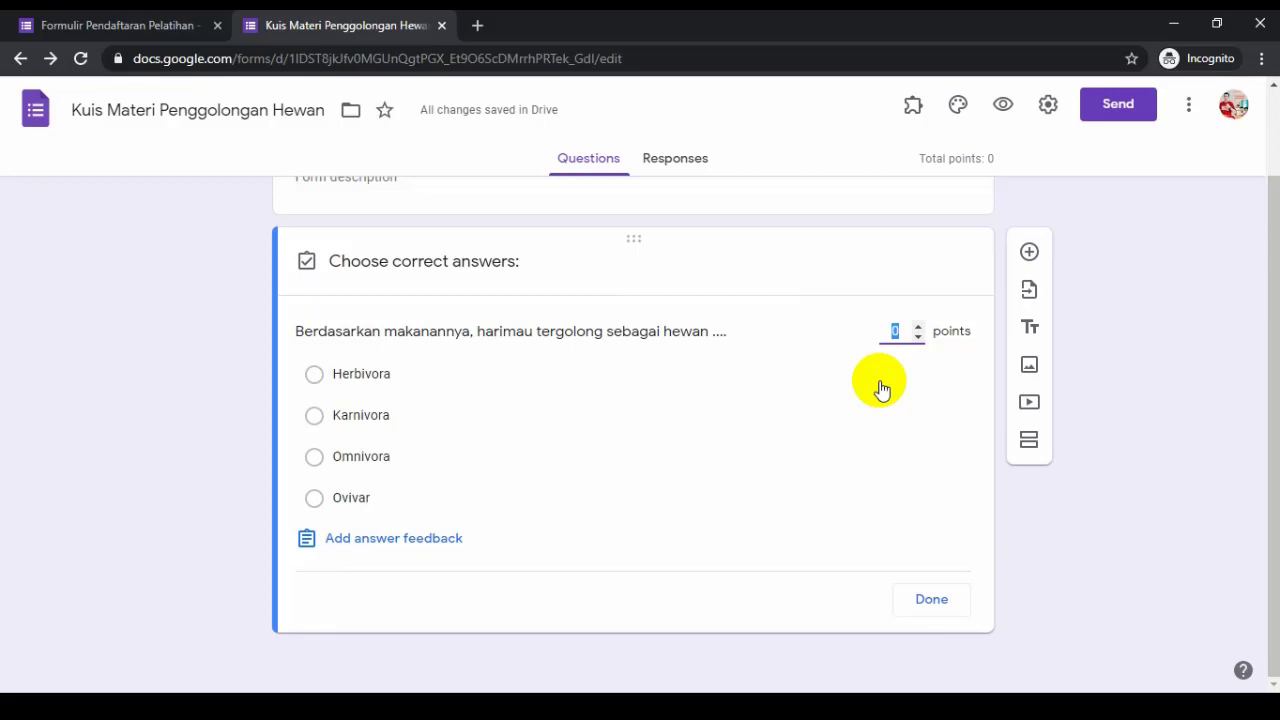
text(25)
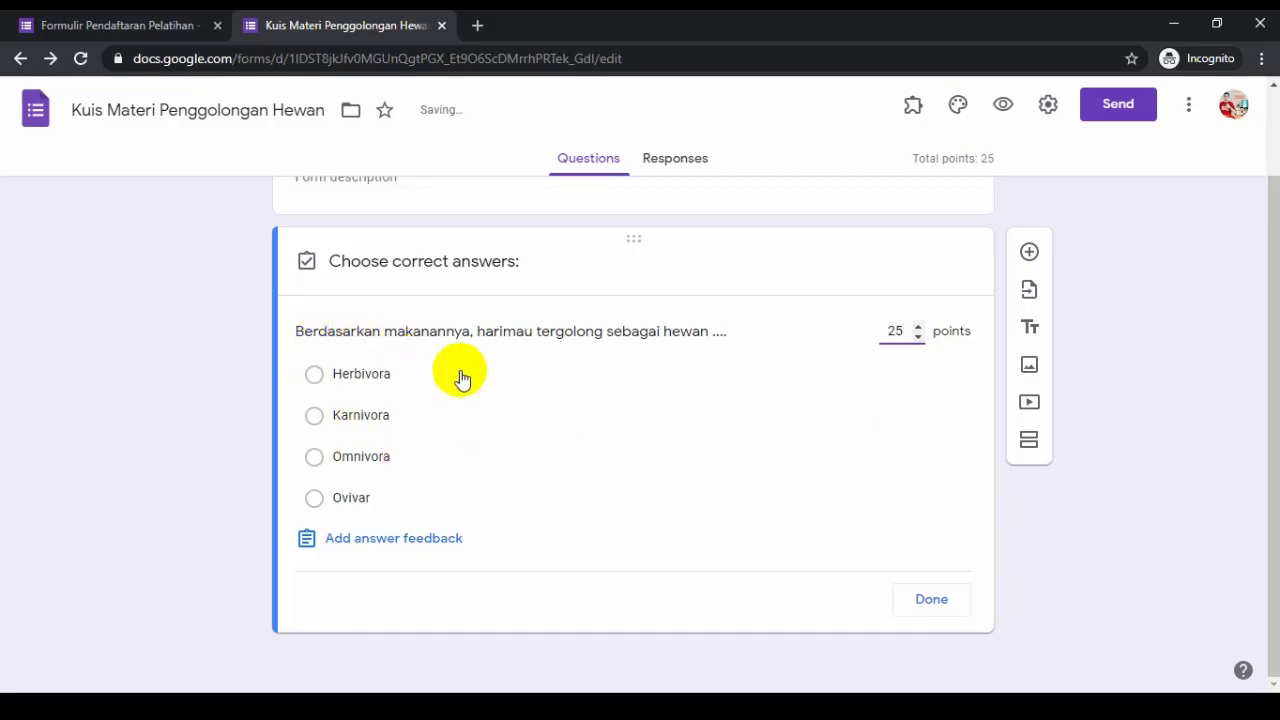
click(343, 425)
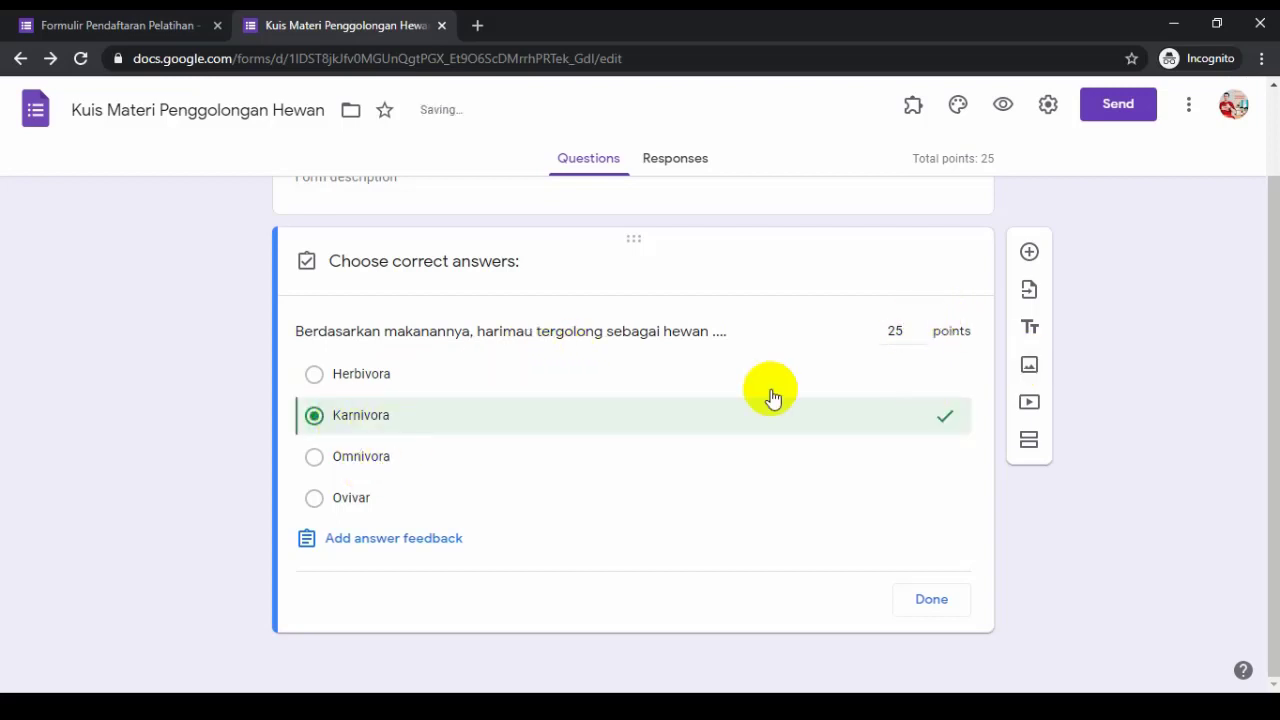
click(929, 603)
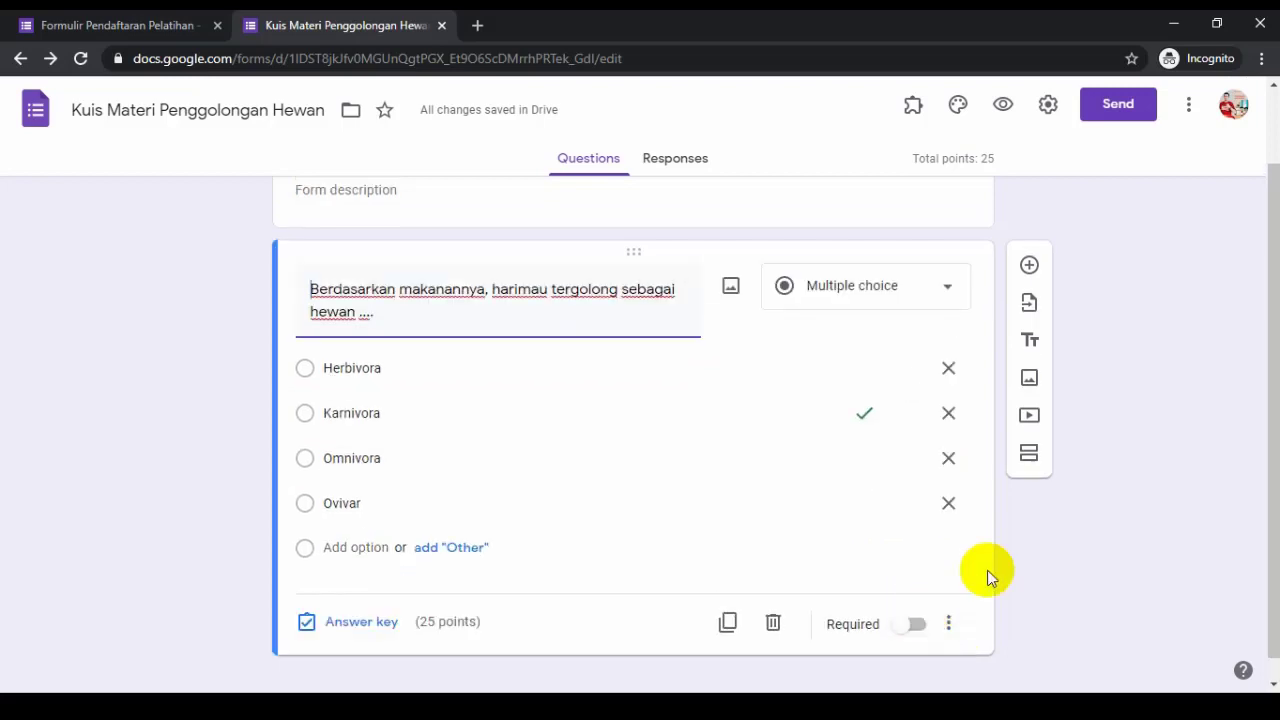
Add a second question below the tiger question and set its type to Checkboxes.
click(1029, 268)
scroll(720, 430, down, 2)
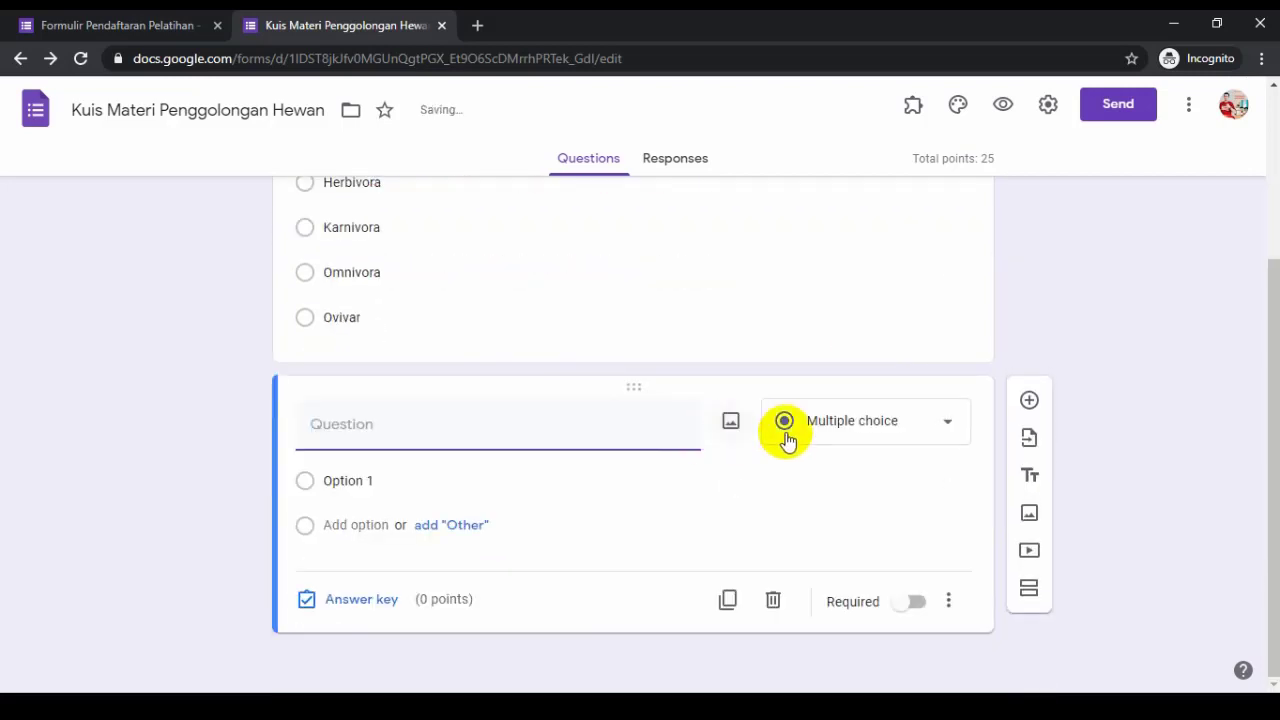
click(947, 430)
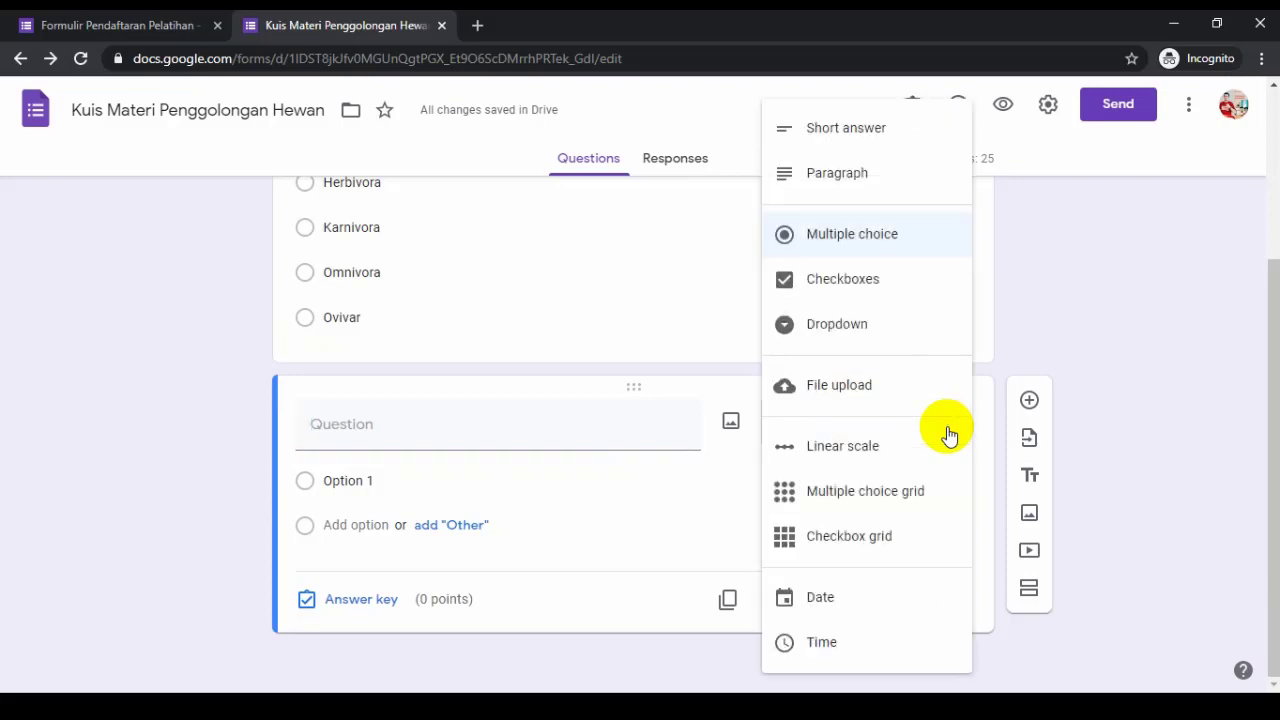
click(860, 291)
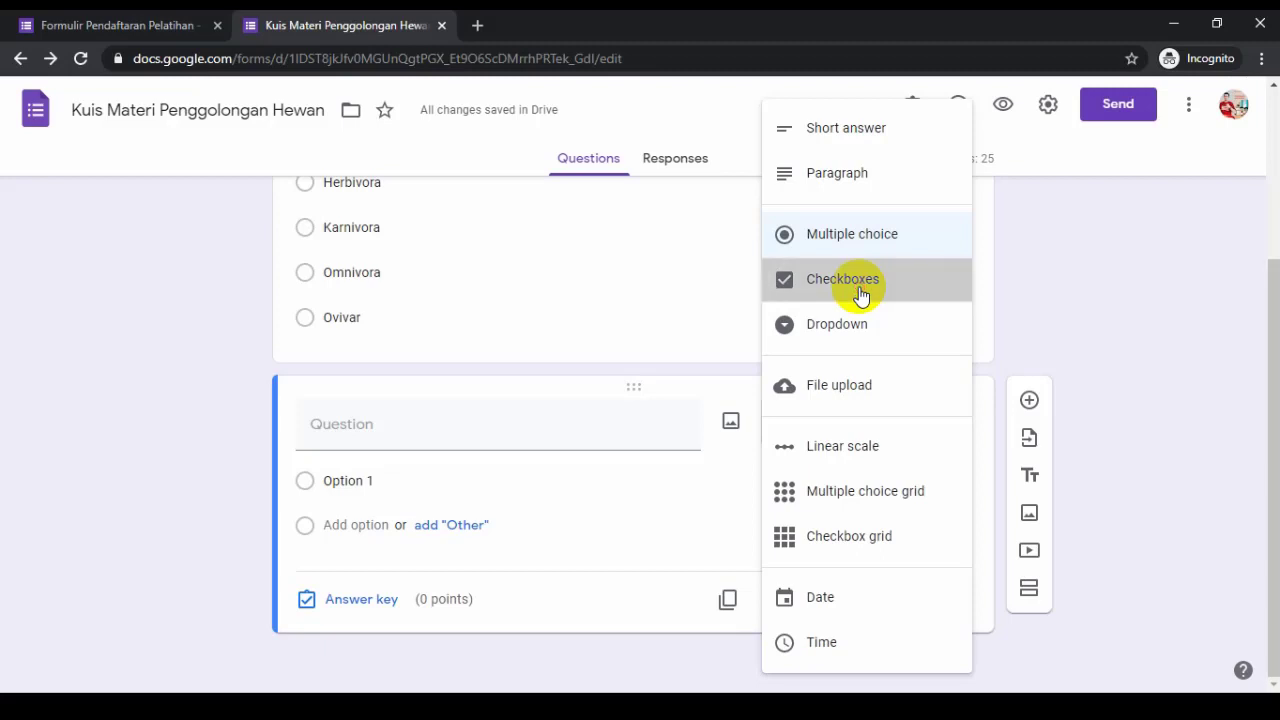
Word the checkbox question "Berdasarkan makanannya, hewan dapat digolongkan menjadi ....".
click(631, 427)
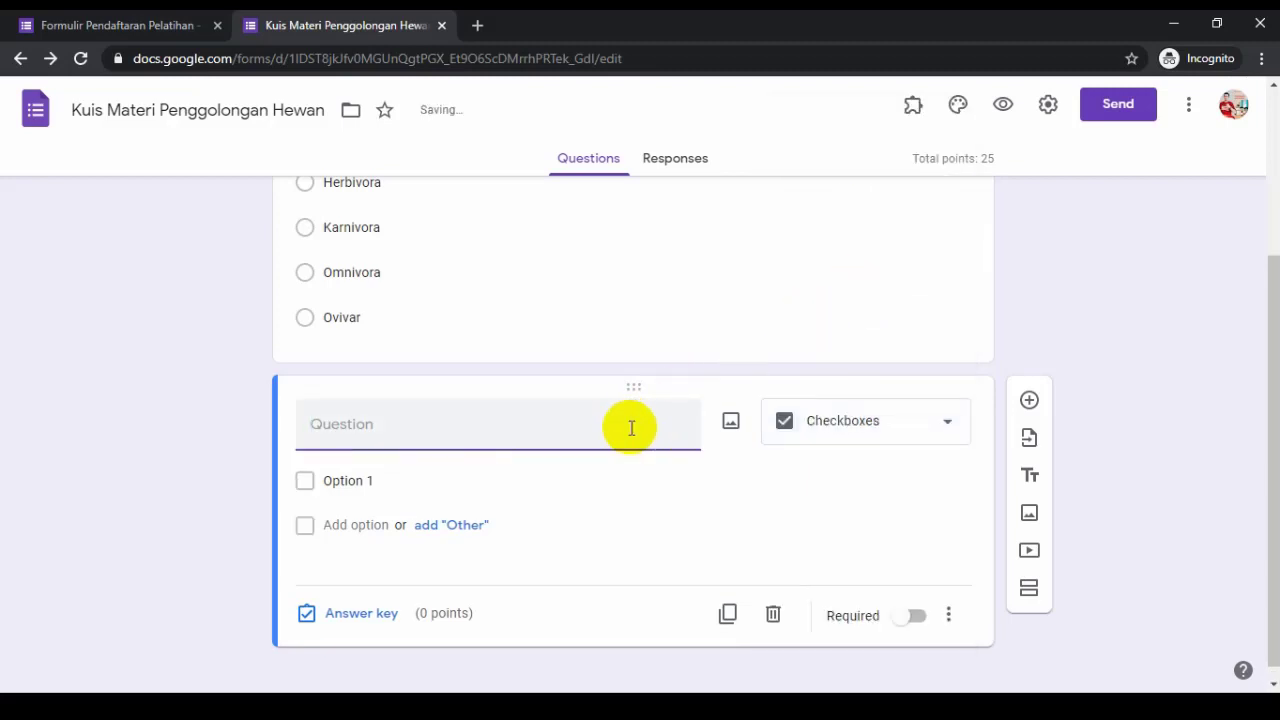
text(Berda)
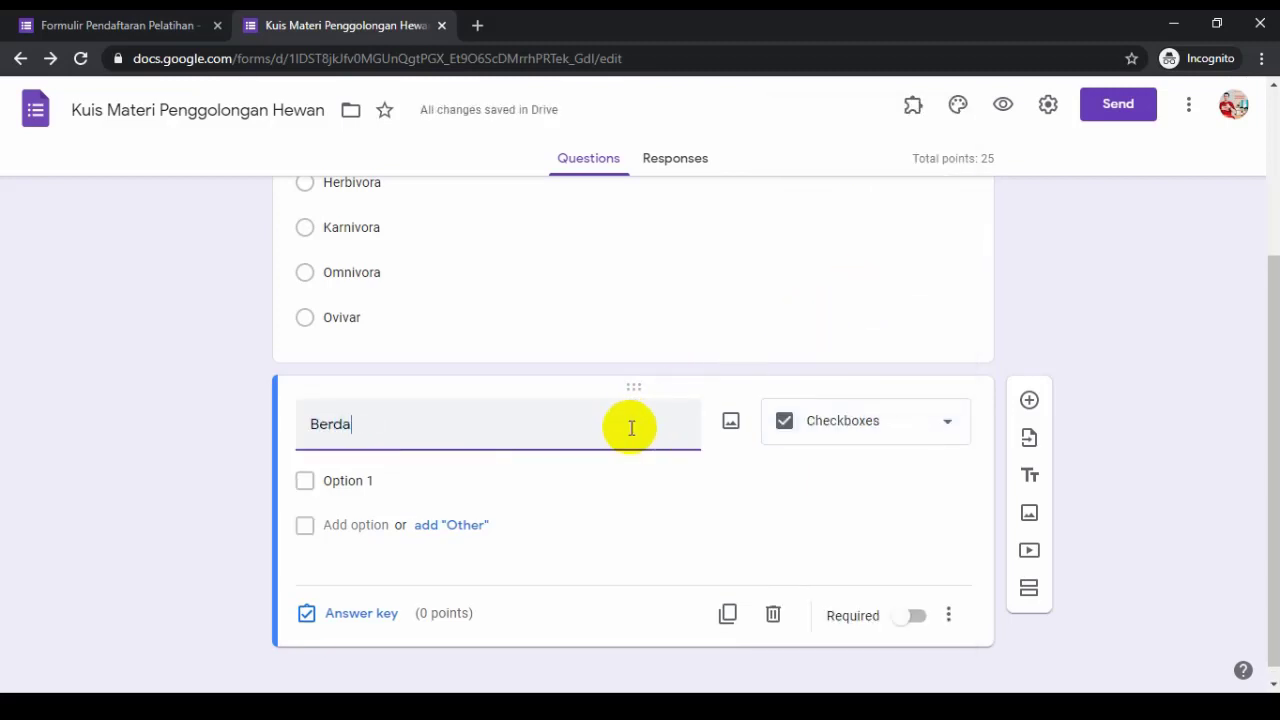
text(sarkan )
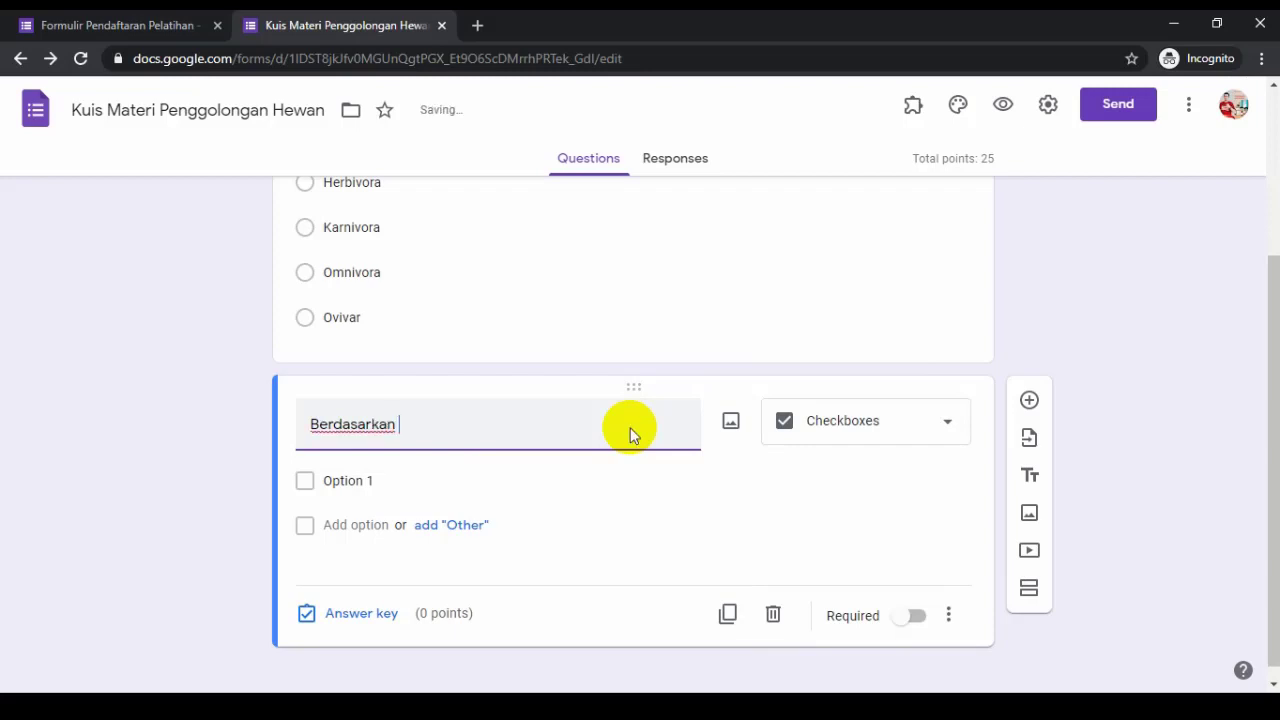
text(makanannya, hewan )
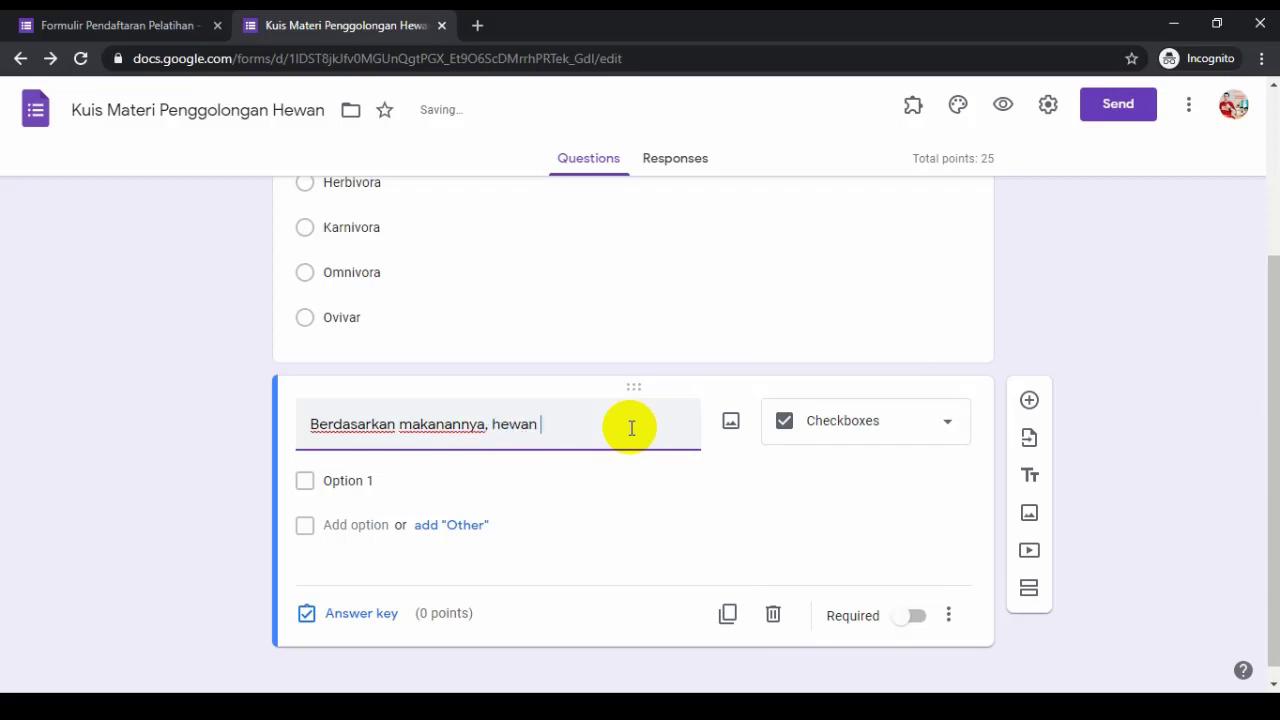
text(dapat di)
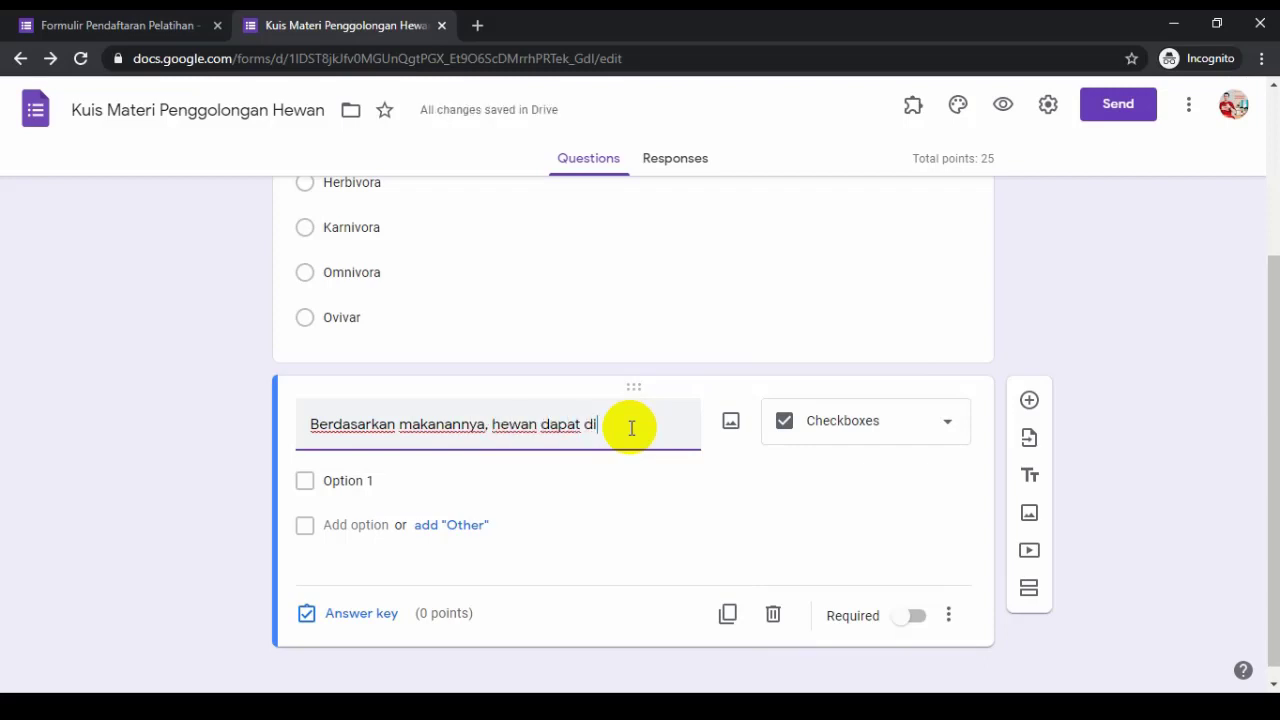
text(goong)
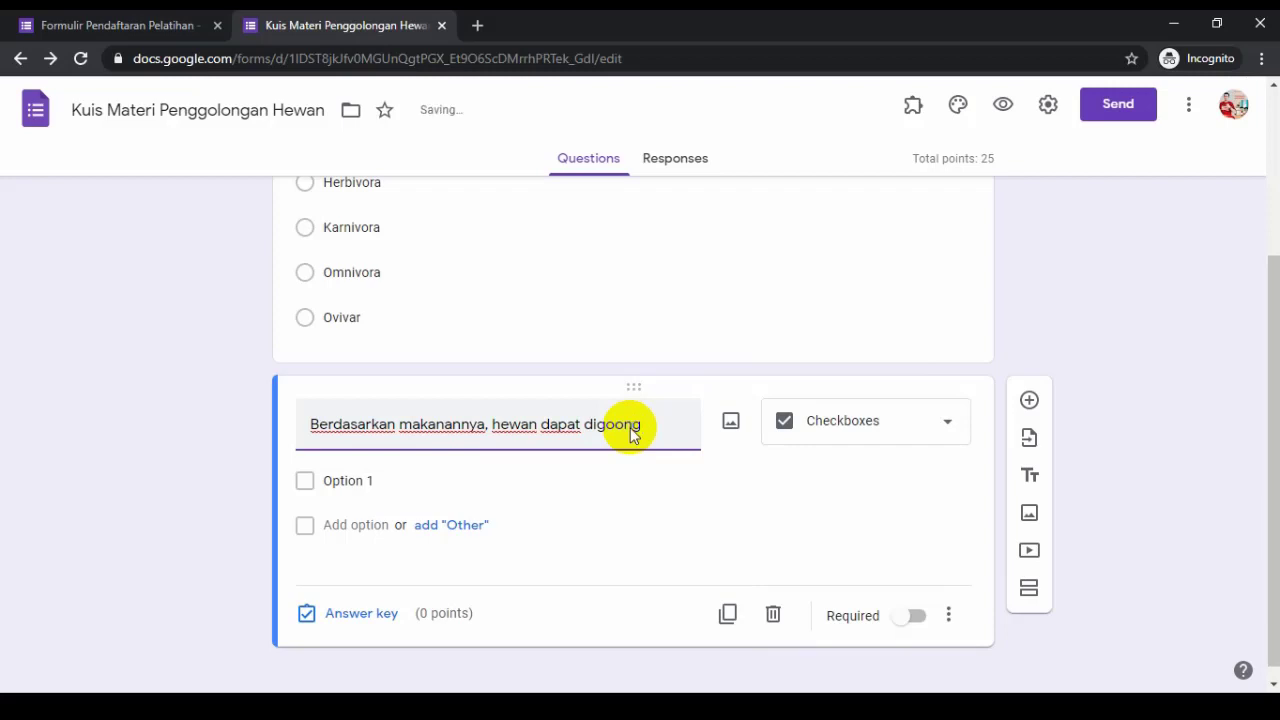
key(BackSpace)
key(BackSpace)
key(BackSpace)
text(longkan menj)
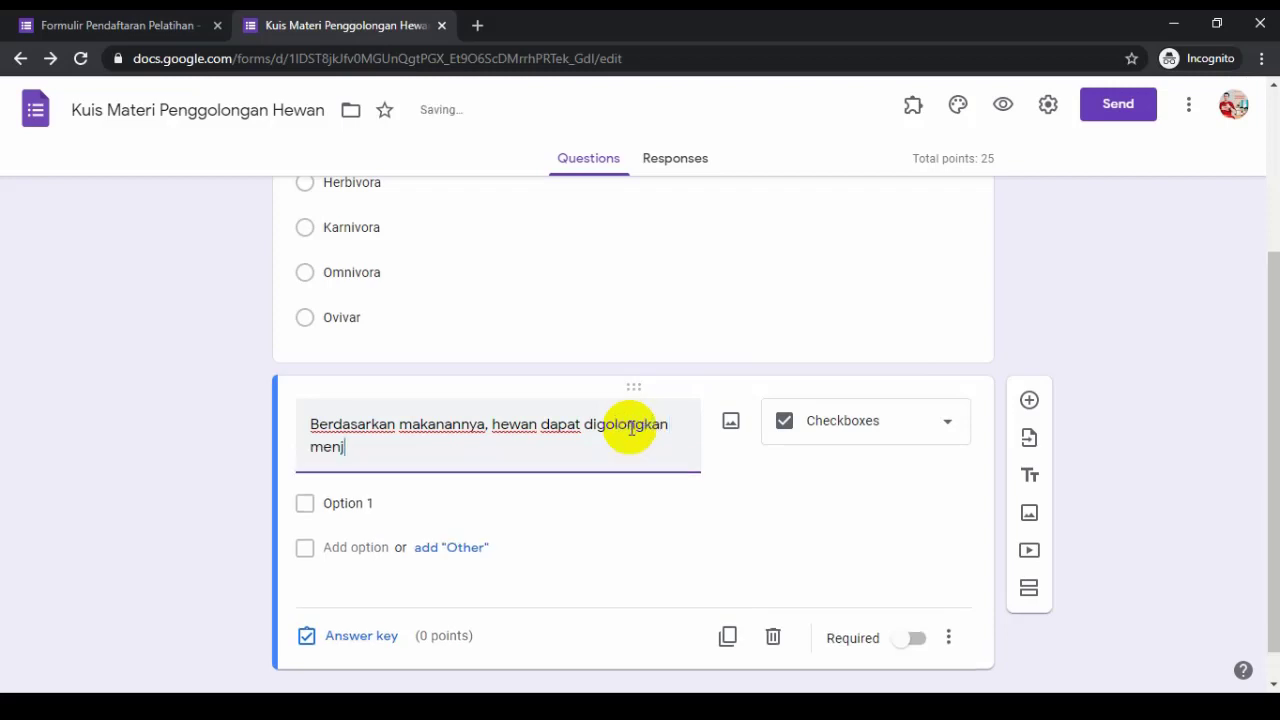
text(adi ....)
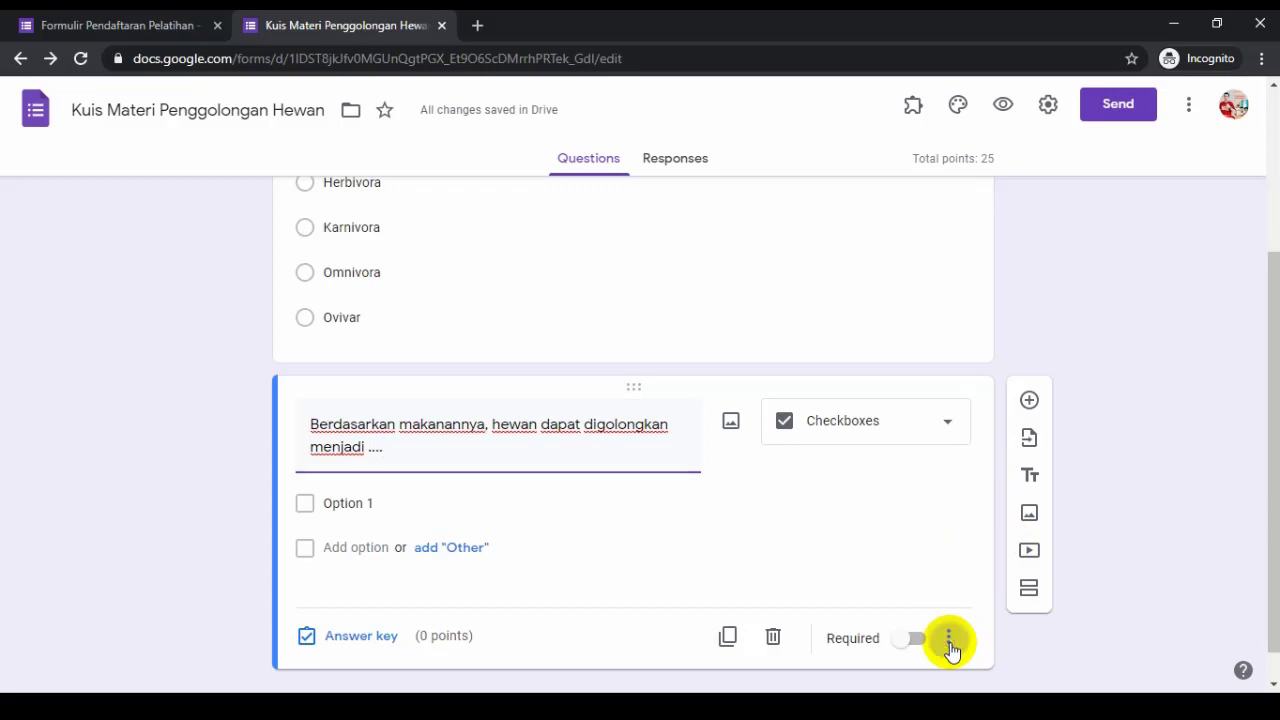
Show a description on the checkbox question reading "Silahkan pilih lebih dari satu jawaban yang kalian anggap benar".
click(949, 640)
click(995, 547)
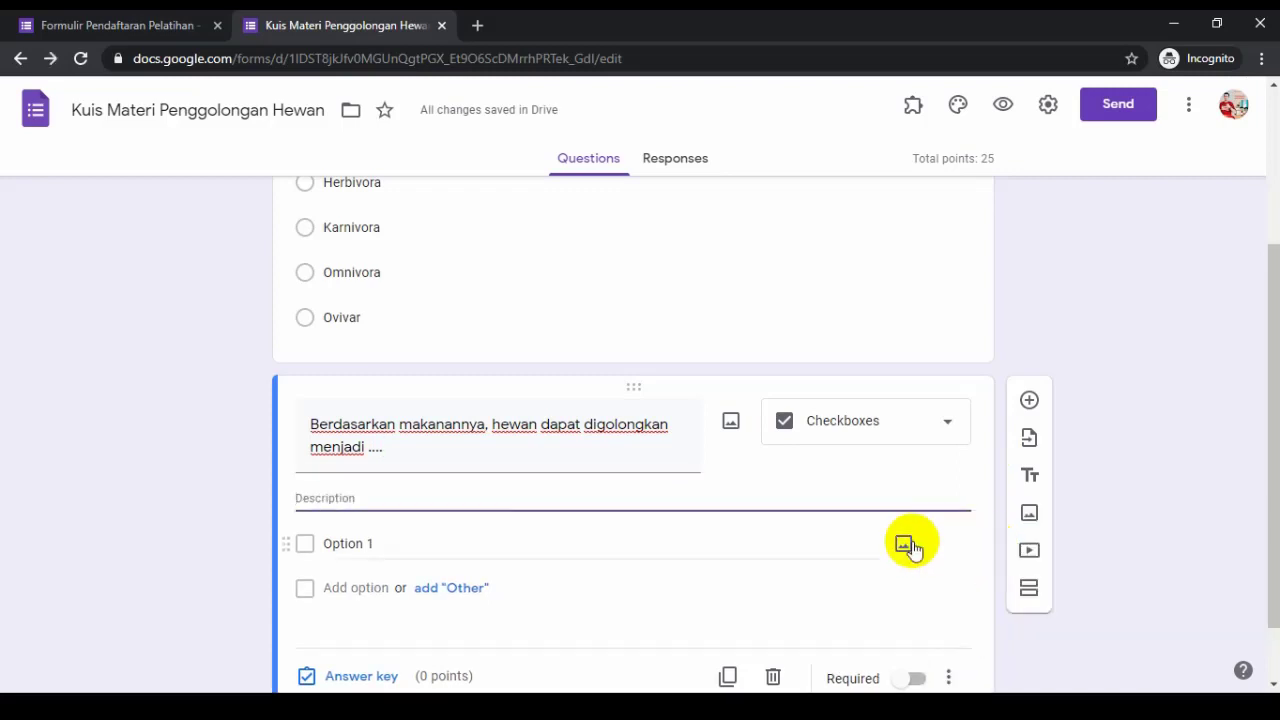
text(Sila)
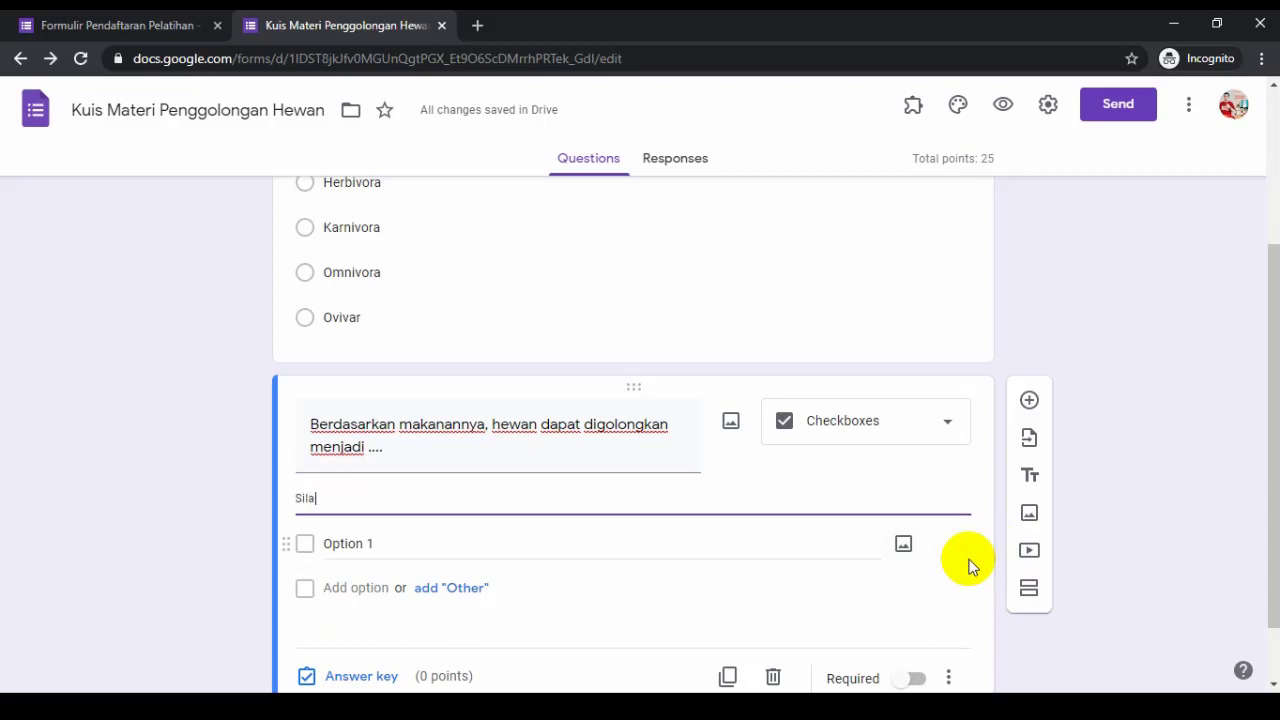
text(hkan pil)
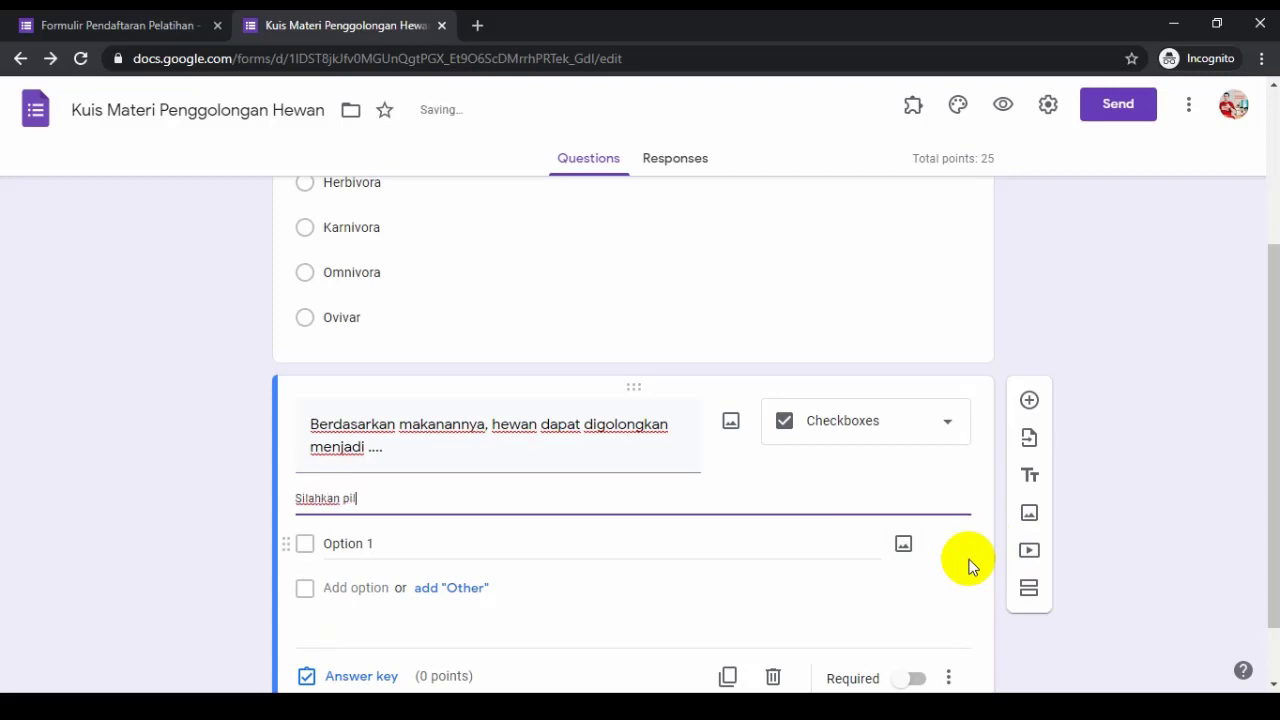
text(ih lebi)
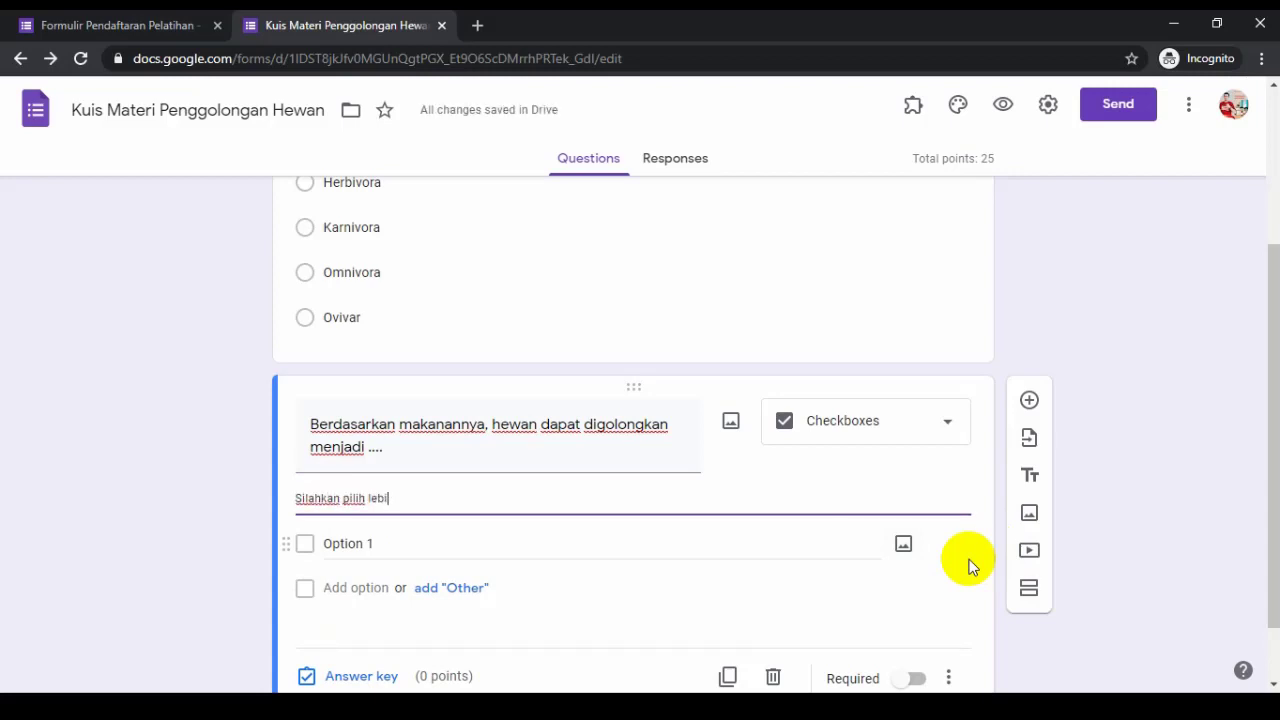
text(h )
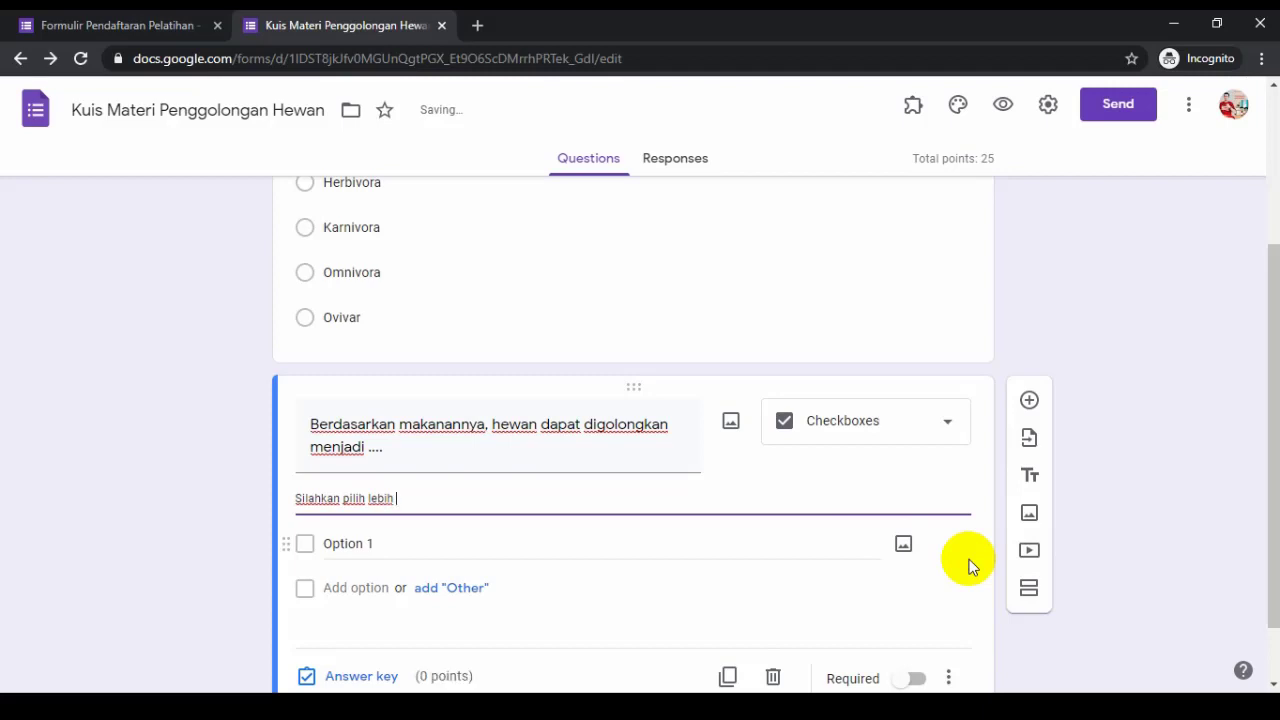
text(dari sat)
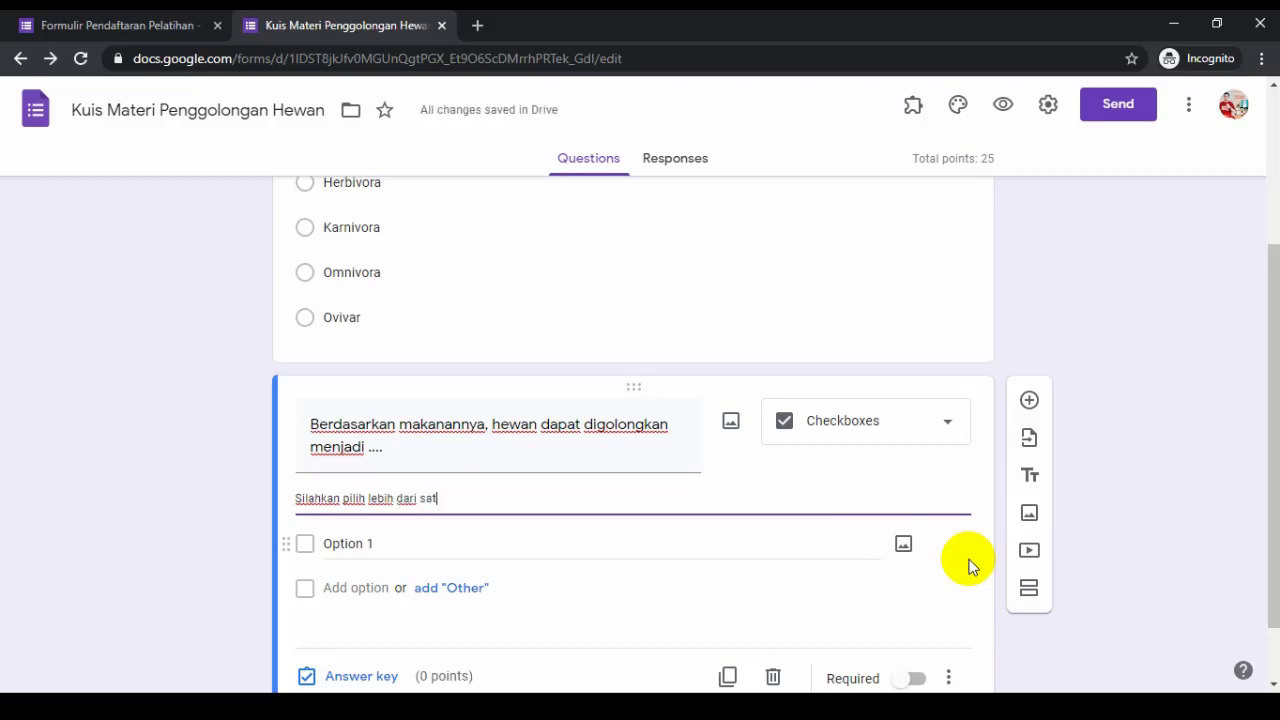
text(u jawaban yang kalian a)
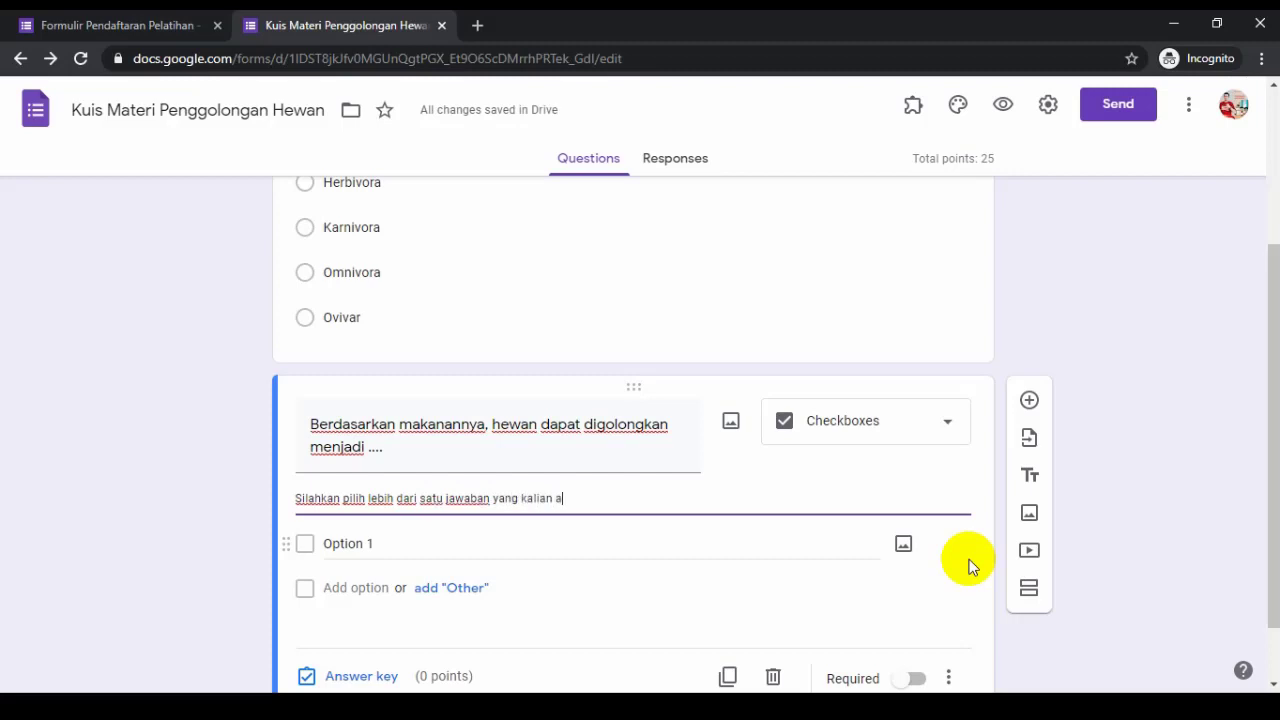
text(nggap benar)
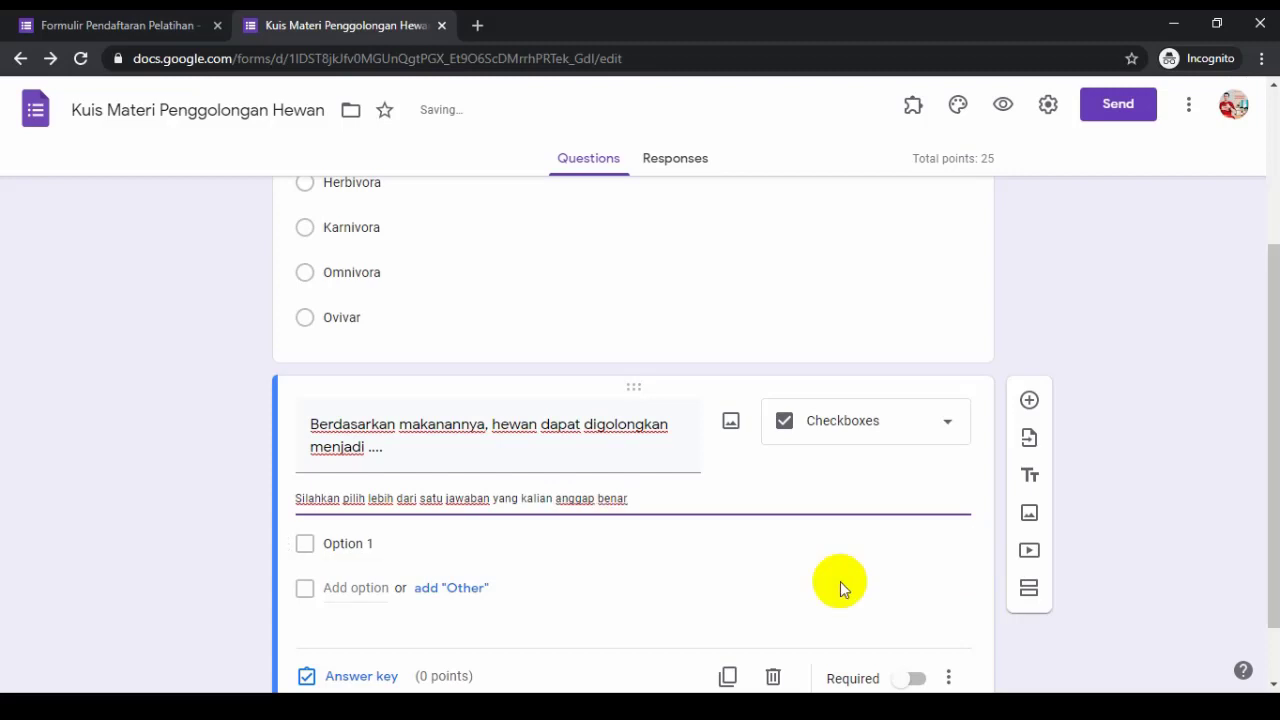
Enter "Herbivora" and "Karnivora" as the first two options of the checkbox question.
click(437, 549)
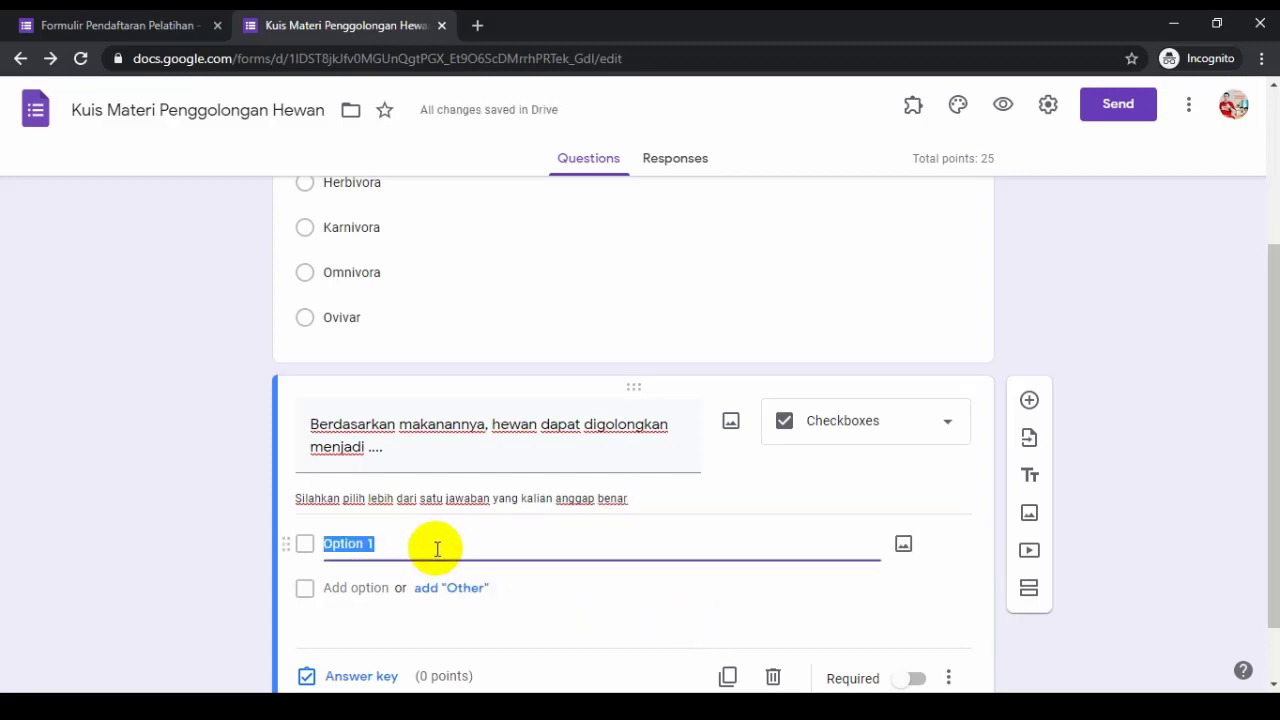
text(Herb)
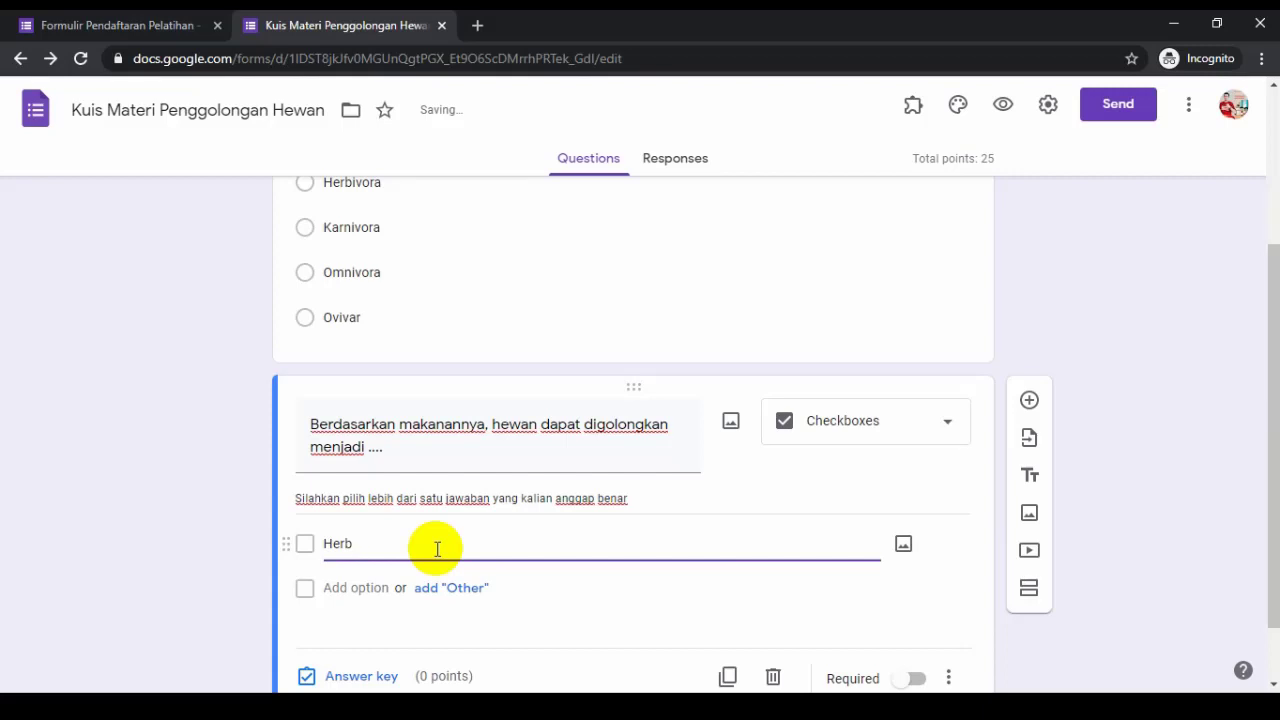
text(ivora)
click(371, 588)
text(Ka)
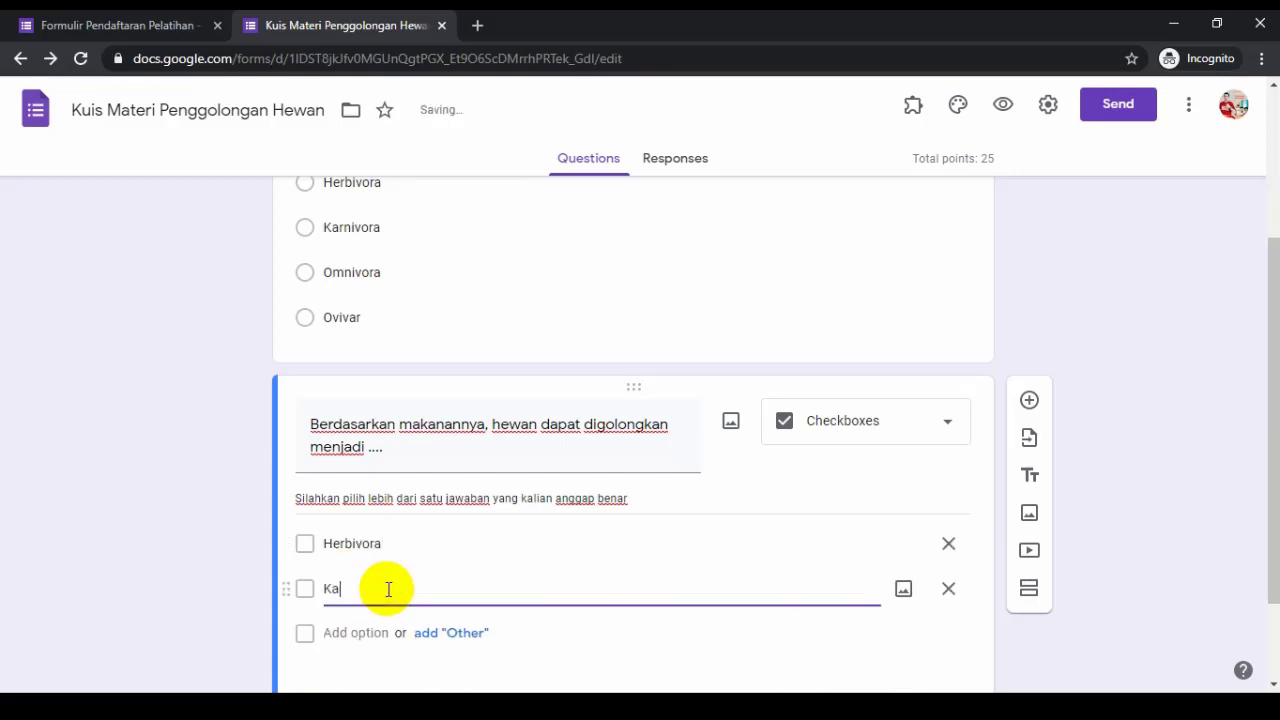
text(rnivora)
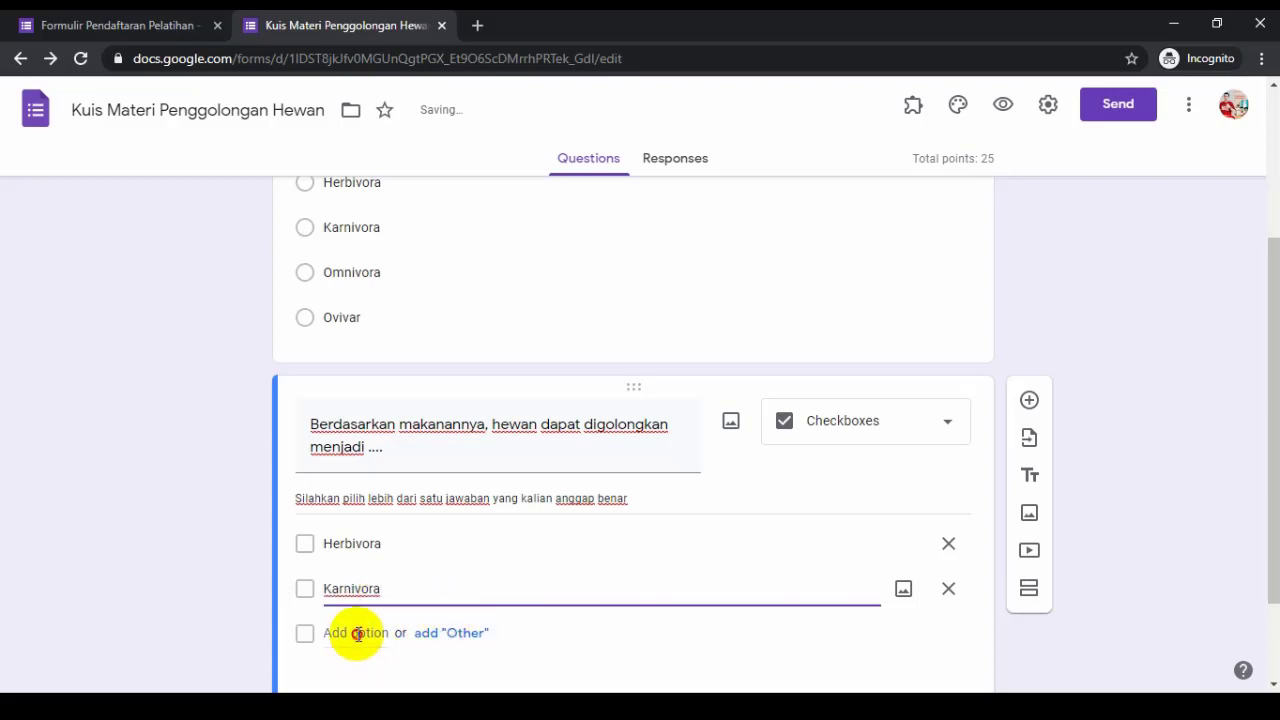
Add "Omnivora" and "Ovivar" as the third and fourth options of the checkbox question.
click(354, 632)
text(Om)
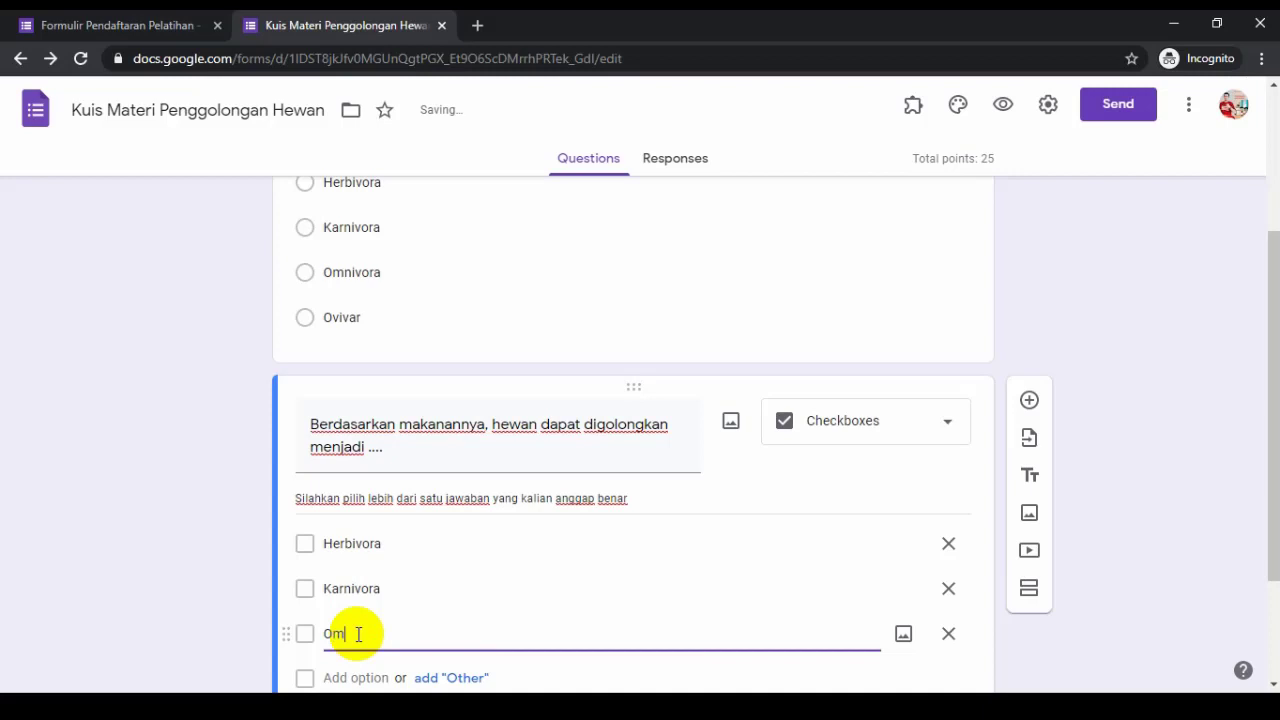
text(nivora)
scroll(357, 633, down, 1)
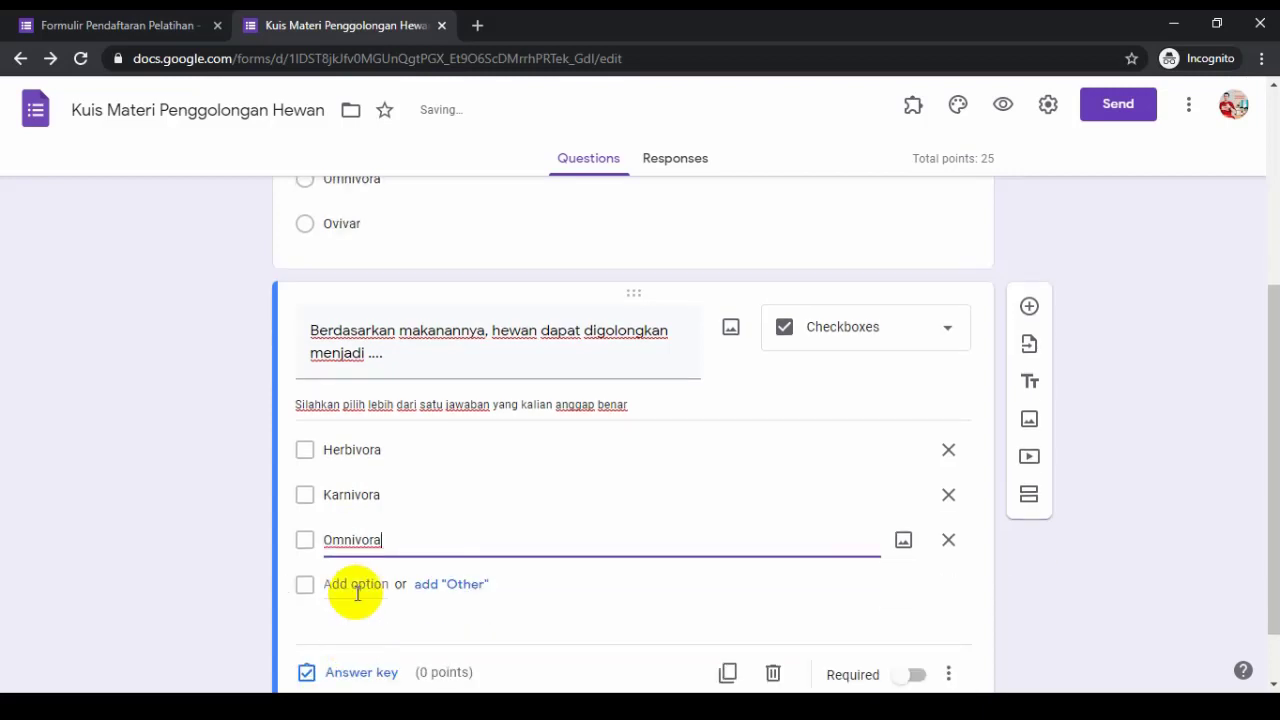
click(352, 586)
text(Ovi)
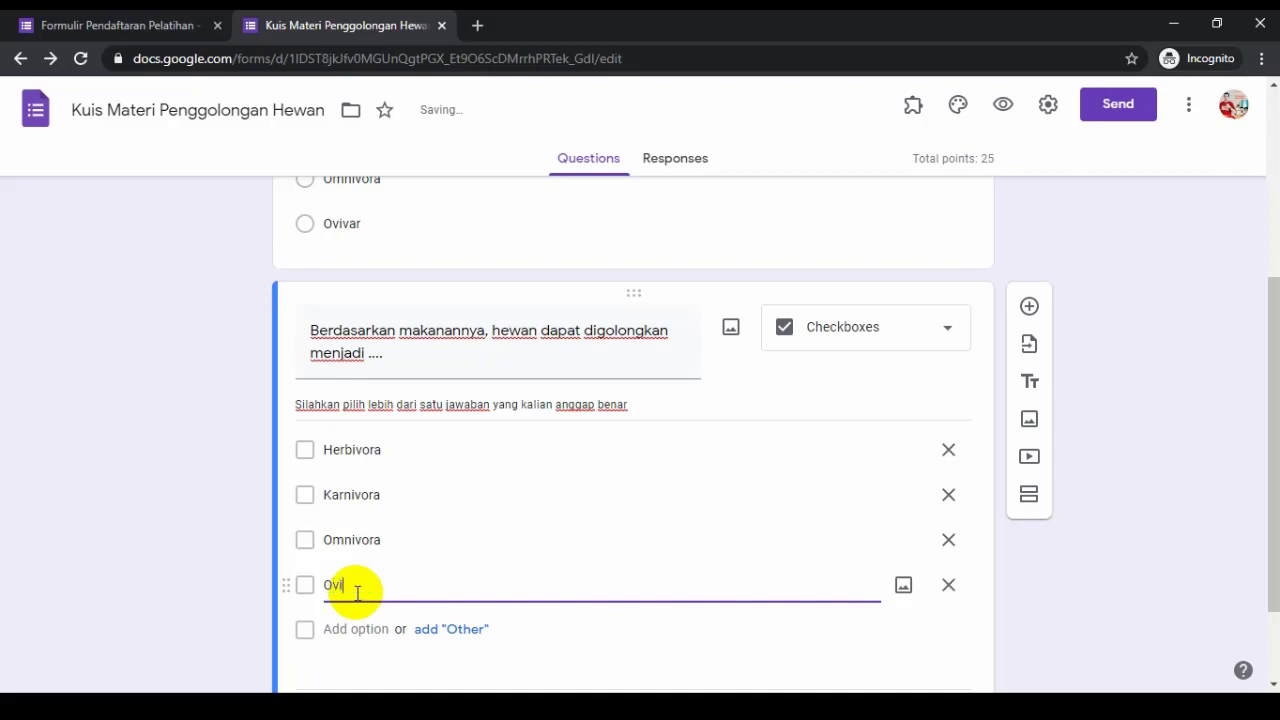
text(var)
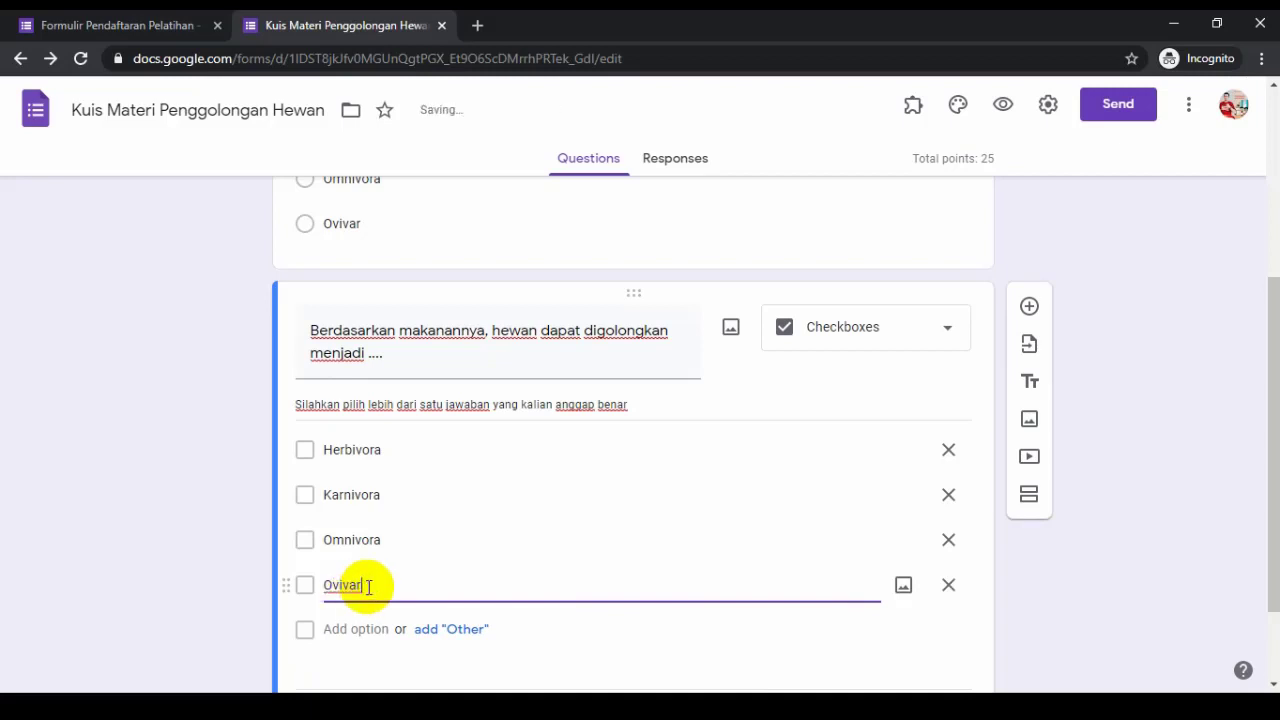
Set the checkbox question's answer key to Herbivora, Karnivora and Omnivora, worth 50 points.
scroll(385, 587, down, 1)
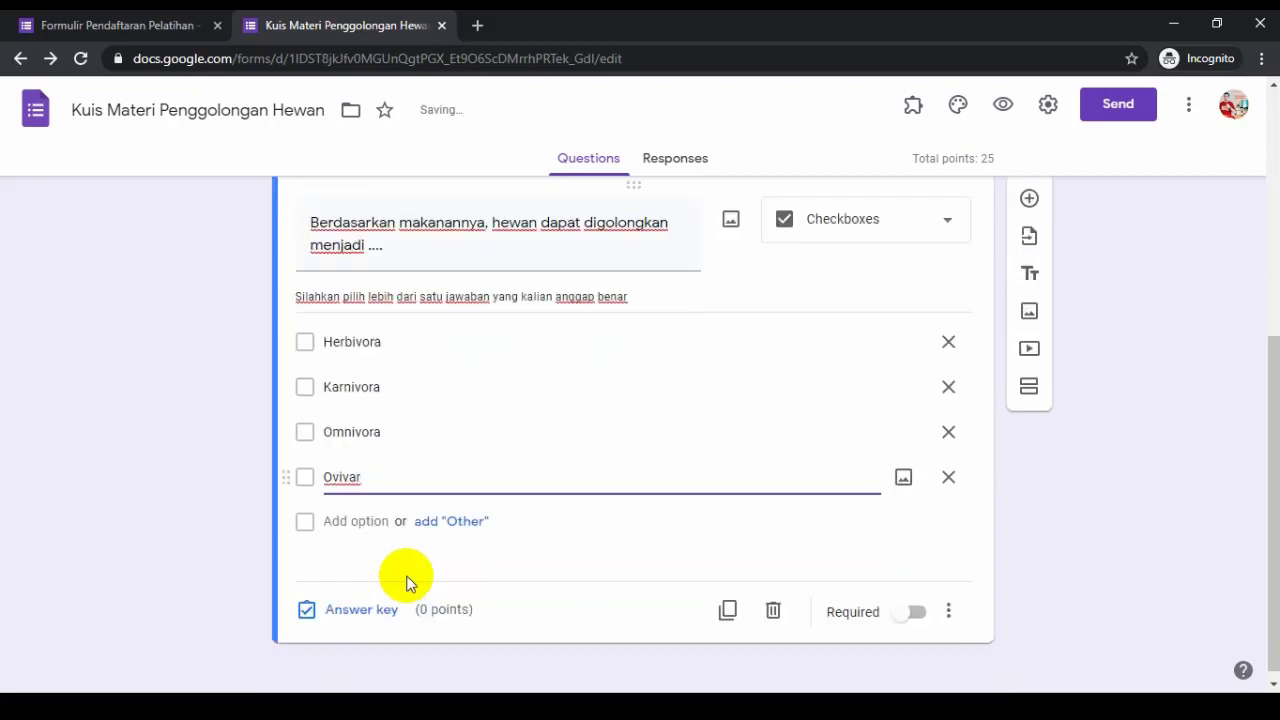
click(351, 600)
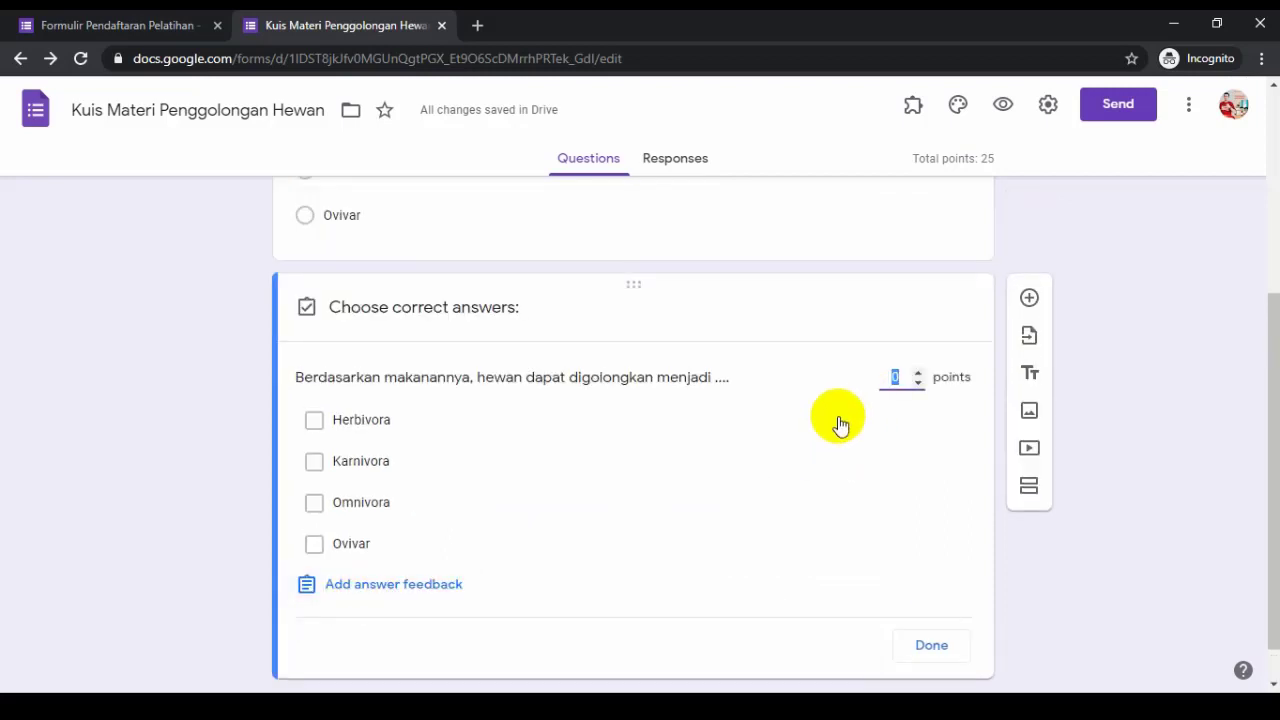
text(50)
click(316, 426)
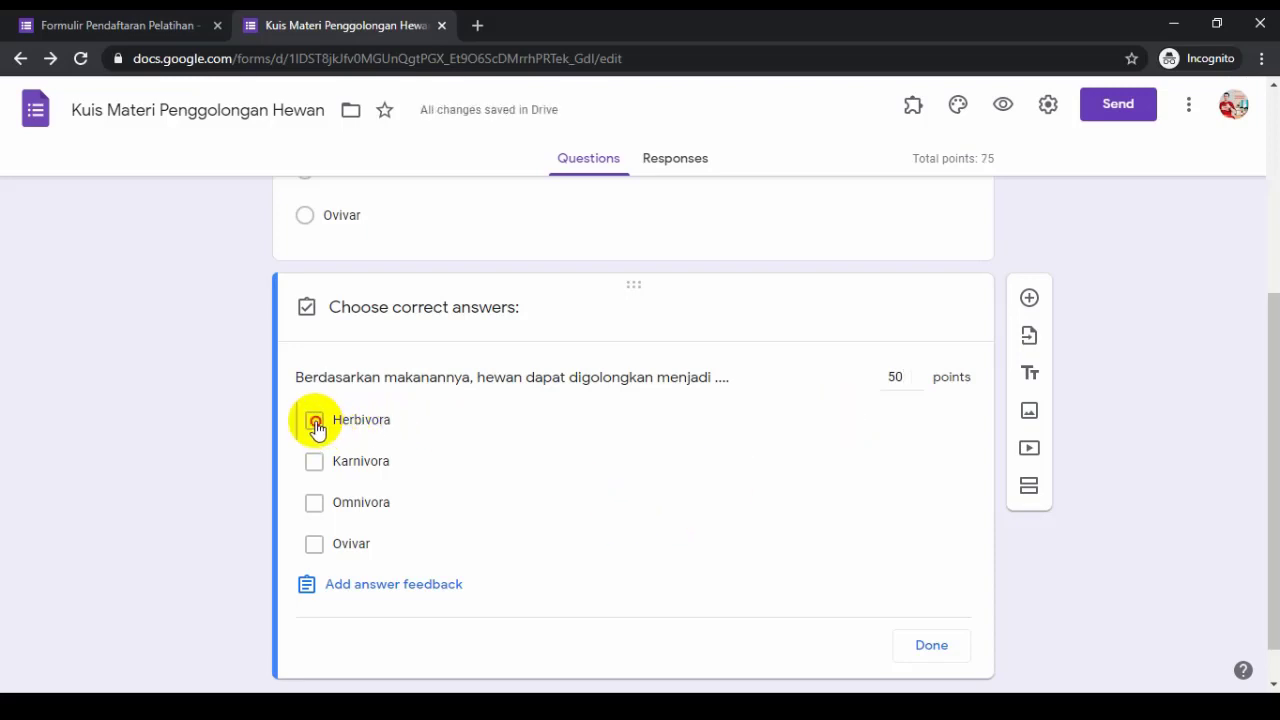
click(312, 466)
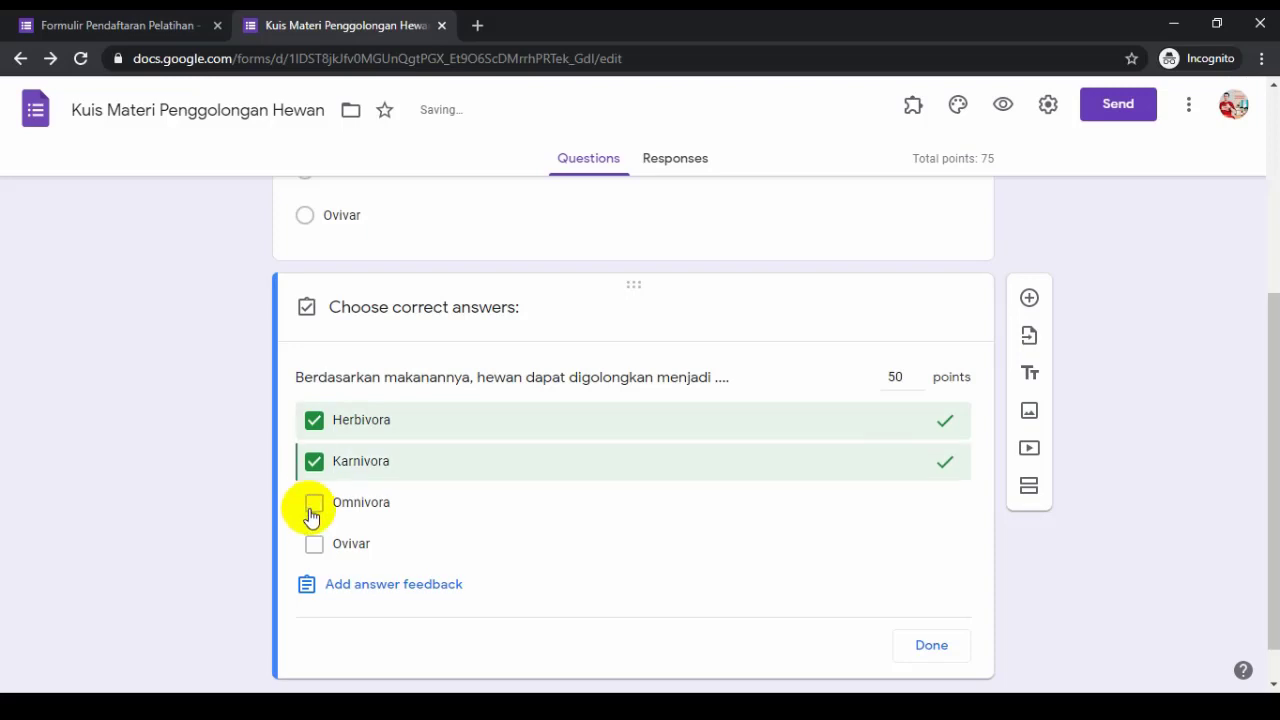
click(310, 508)
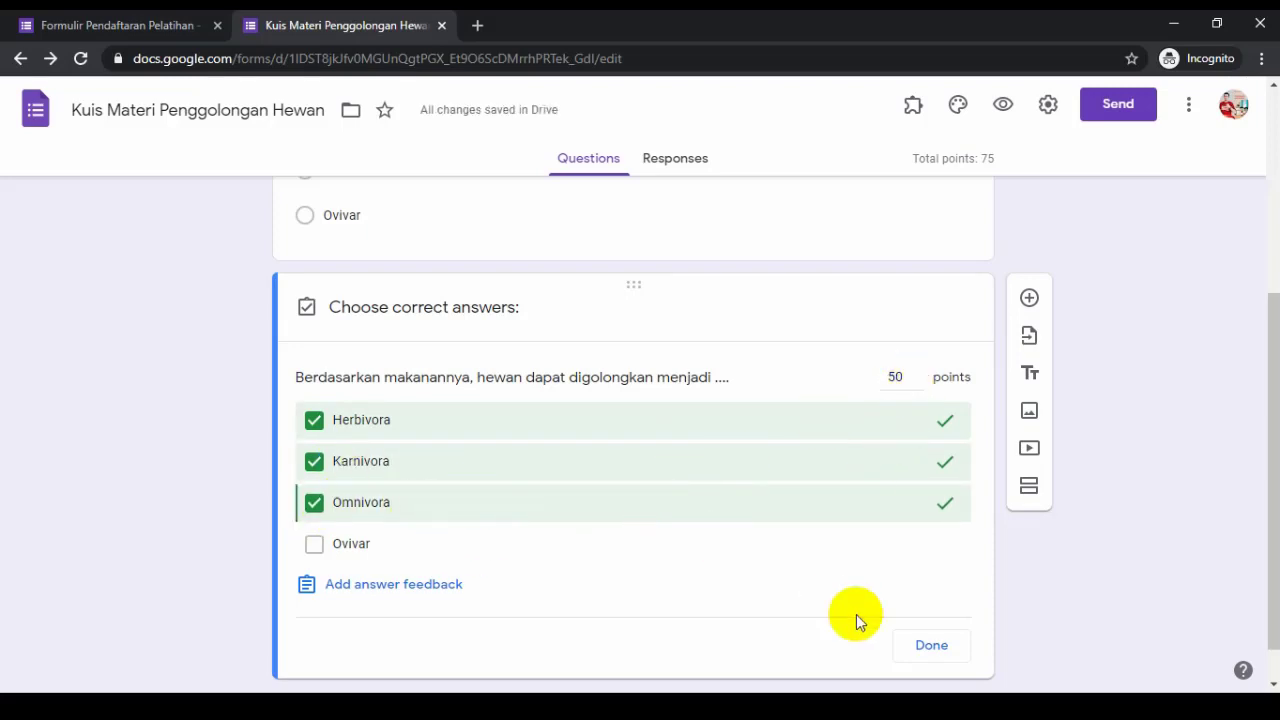
click(913, 646)
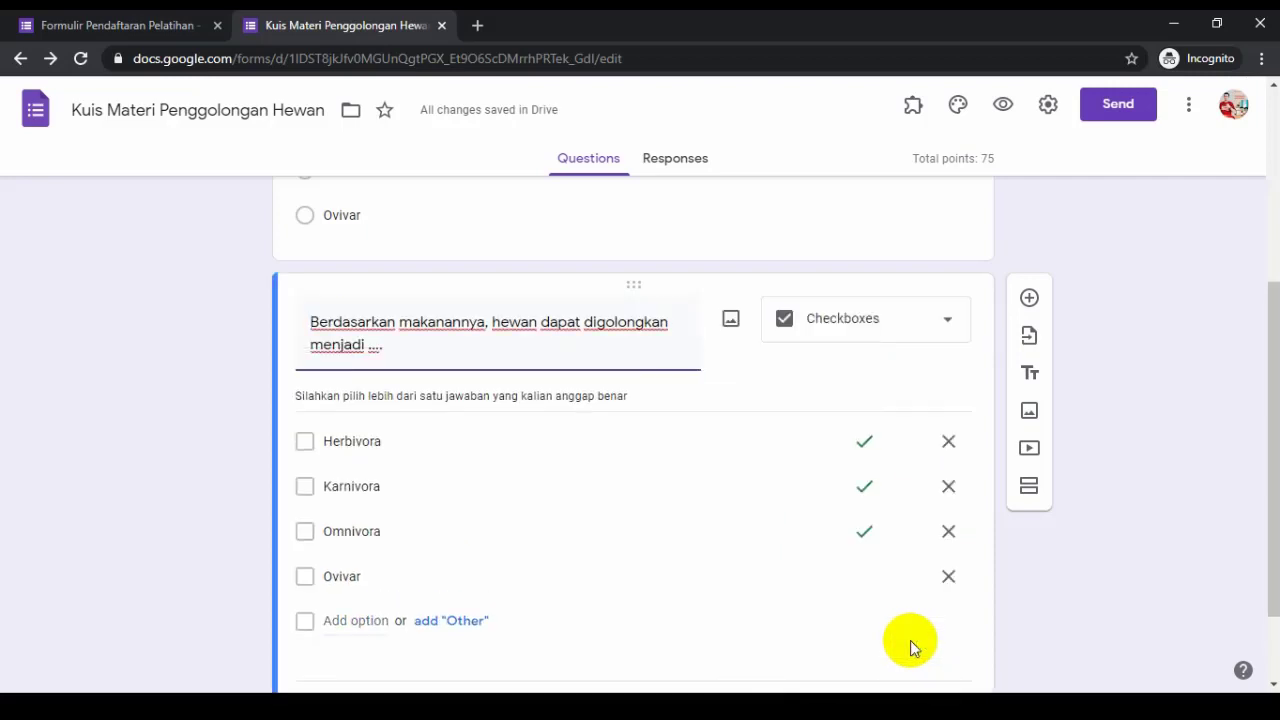
Add a third question below the checkbox question.
scroll(1095, 397, down, 1)
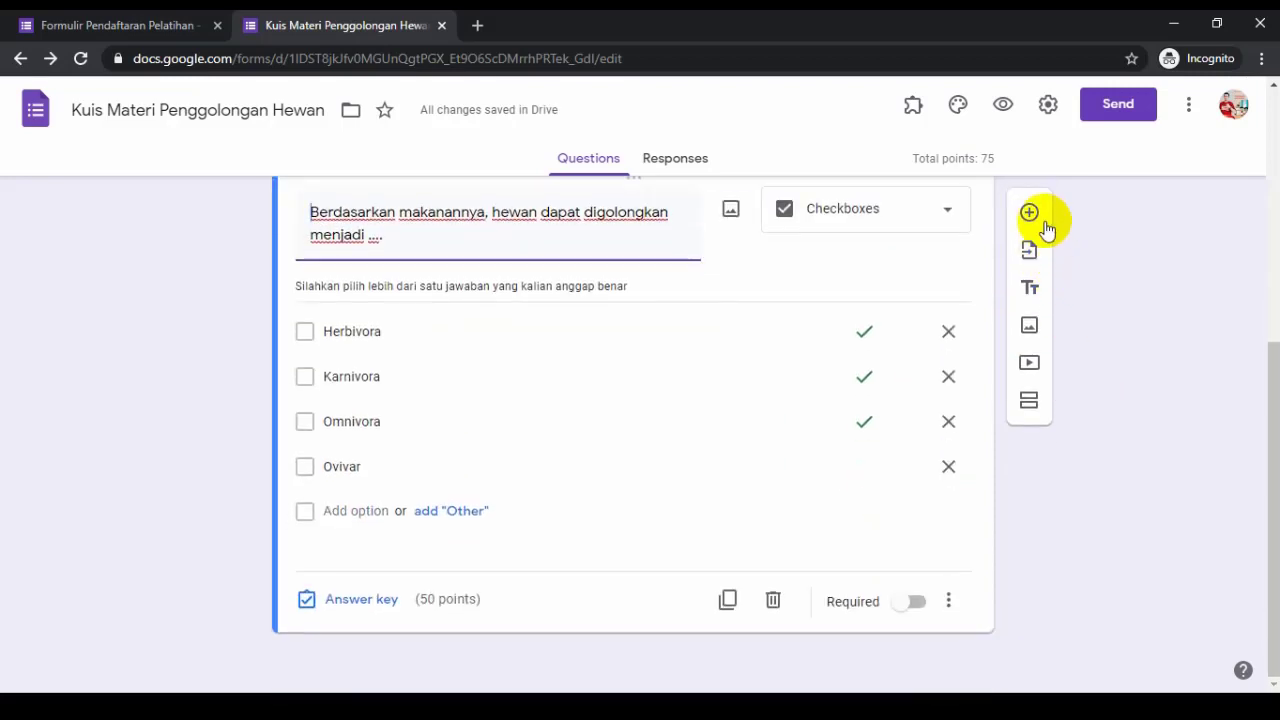
click(1030, 214)
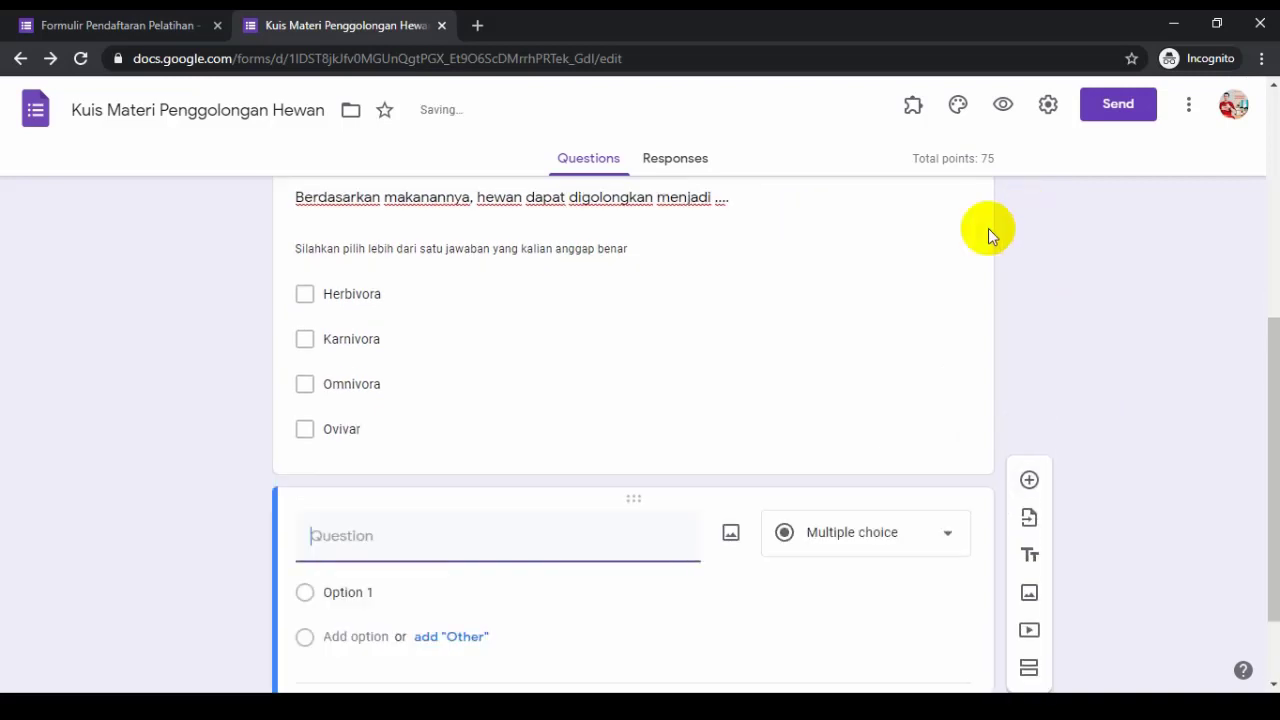
scroll(834, 377, down, 1)
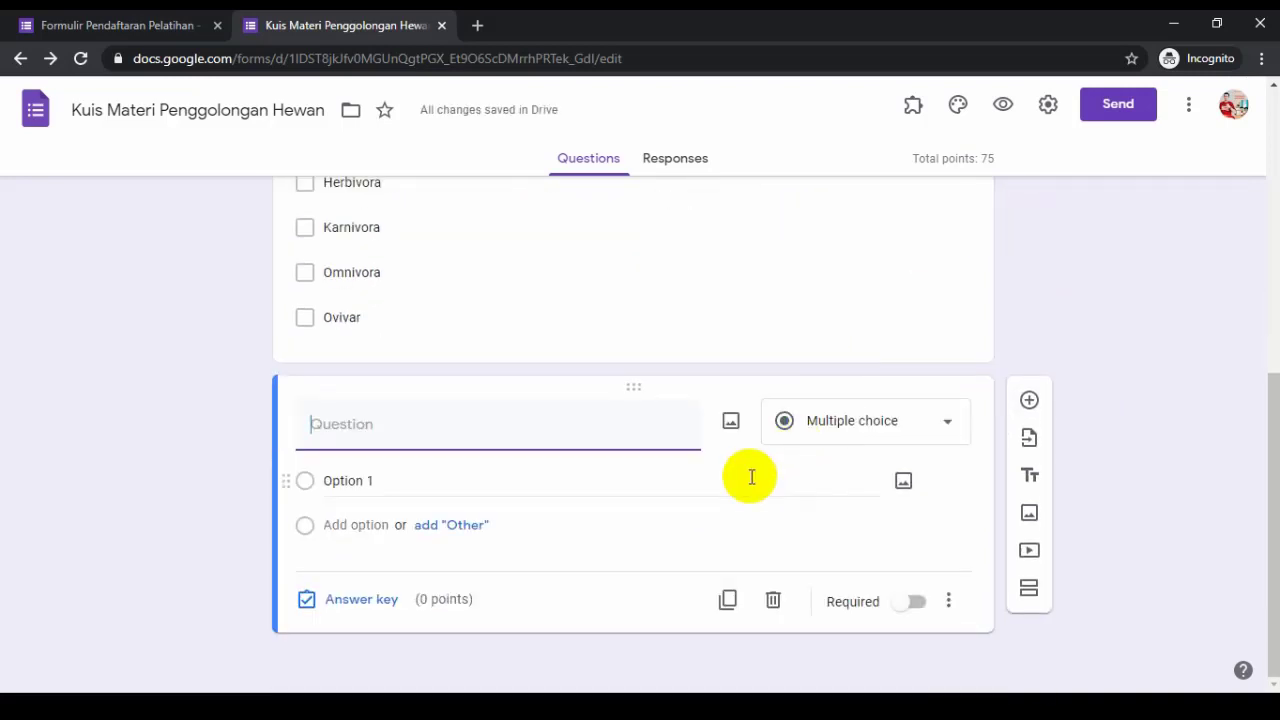
Search Google images for "kambing" and insert the photo of a brown goat standing on sandy ground into the new question.
click(730, 422)
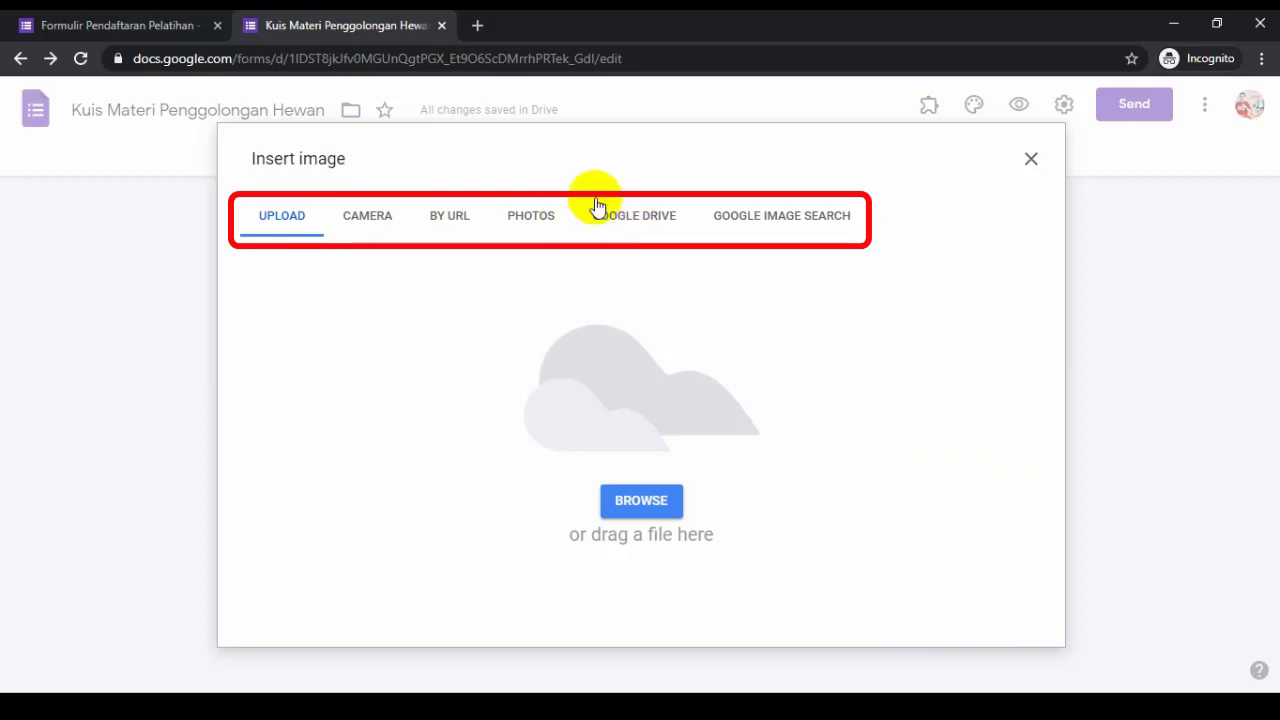
click(790, 222)
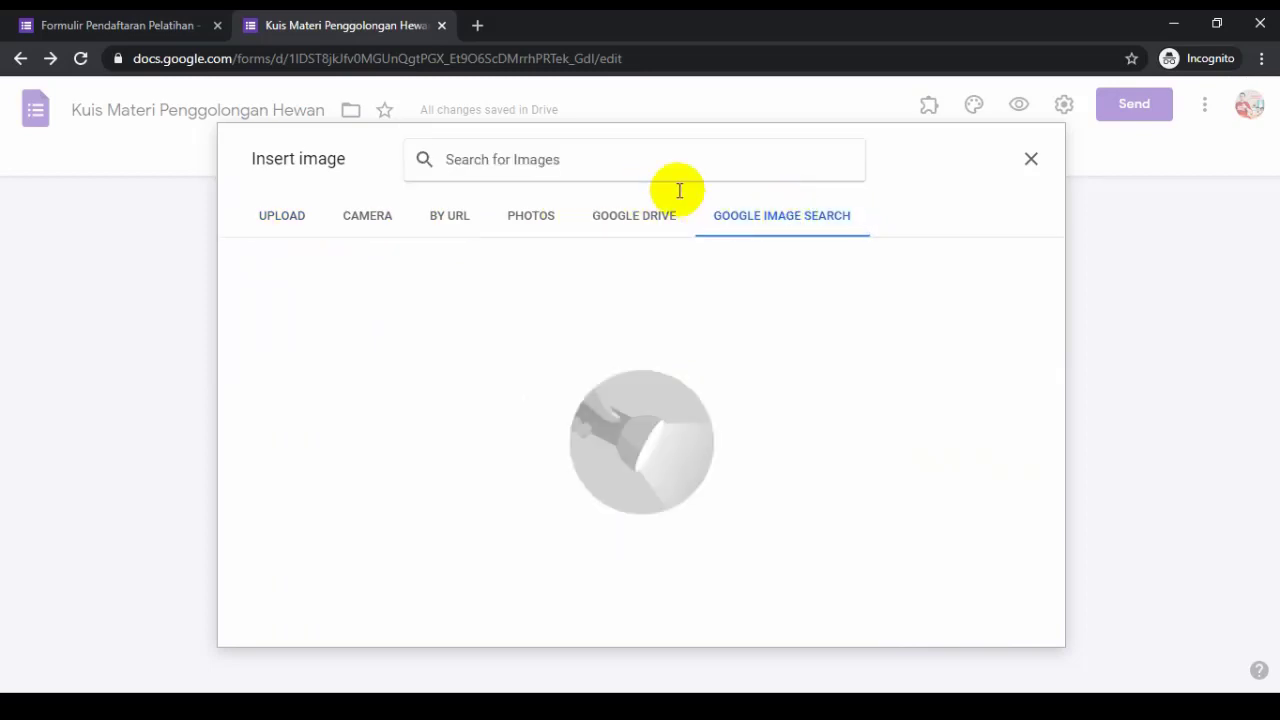
text(kambing)
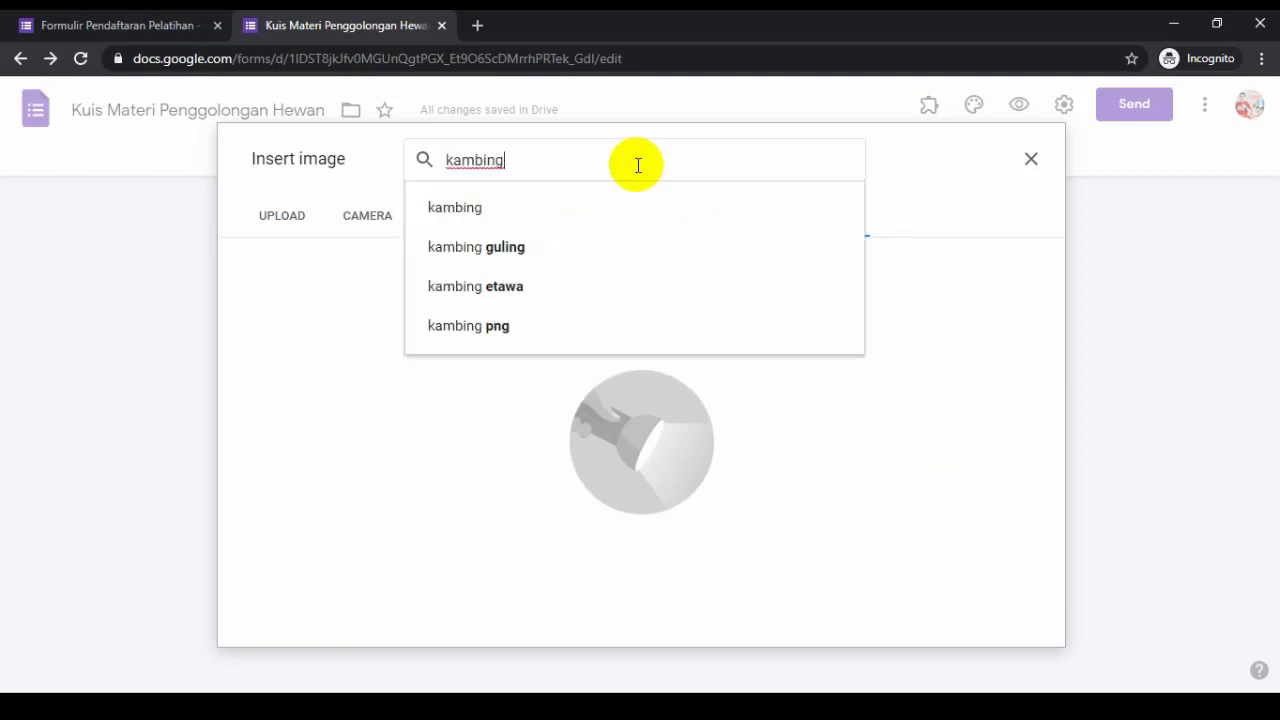
click(595, 208)
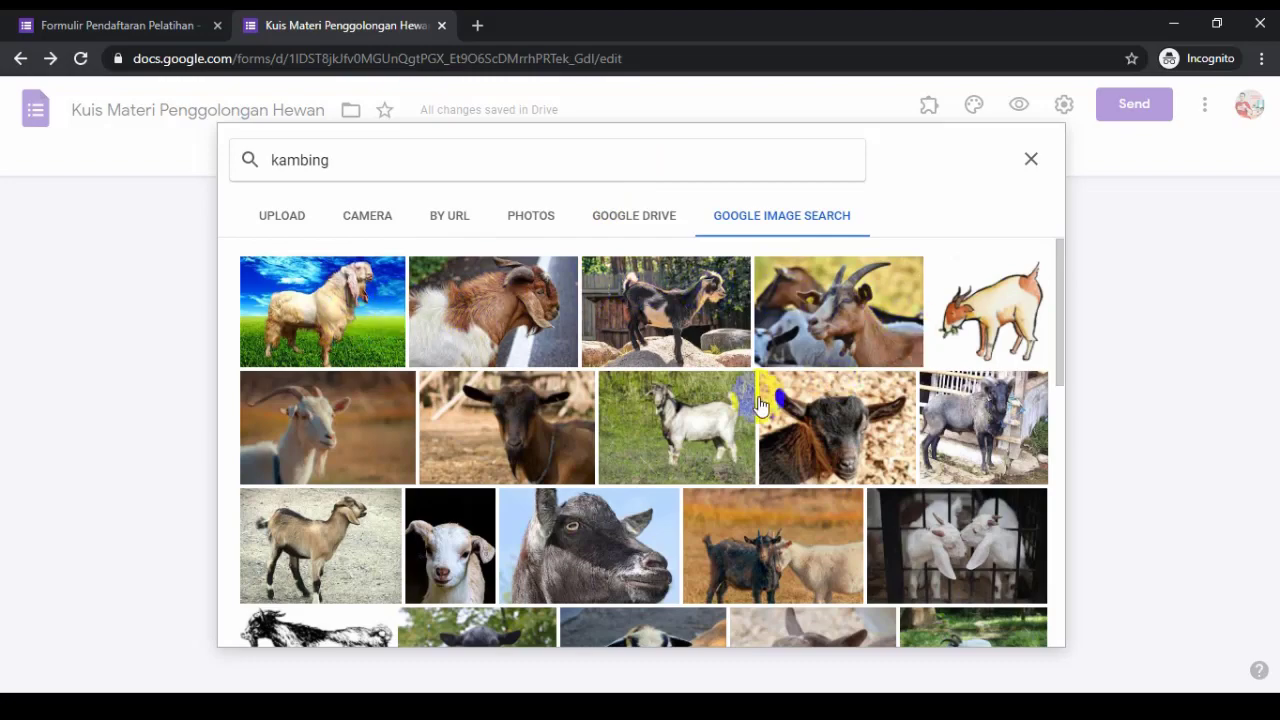
scroll(458, 493, down, 2)
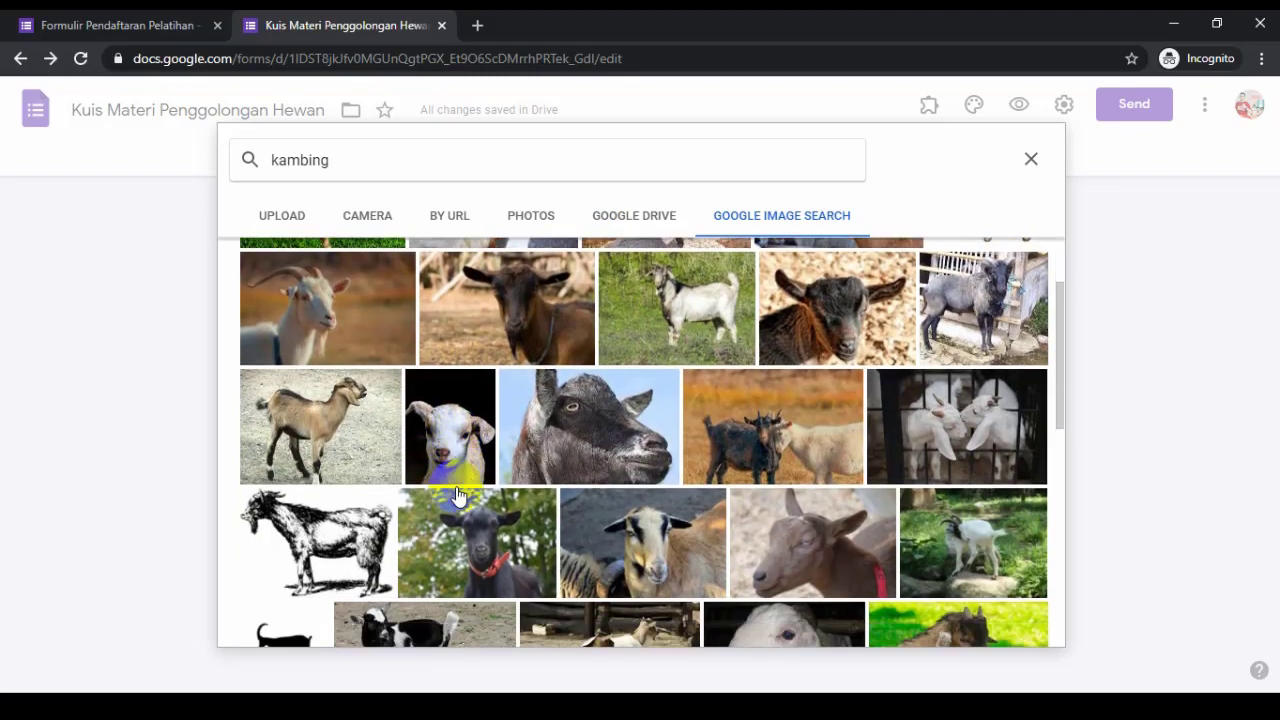
click(338, 380)
click(1009, 620)
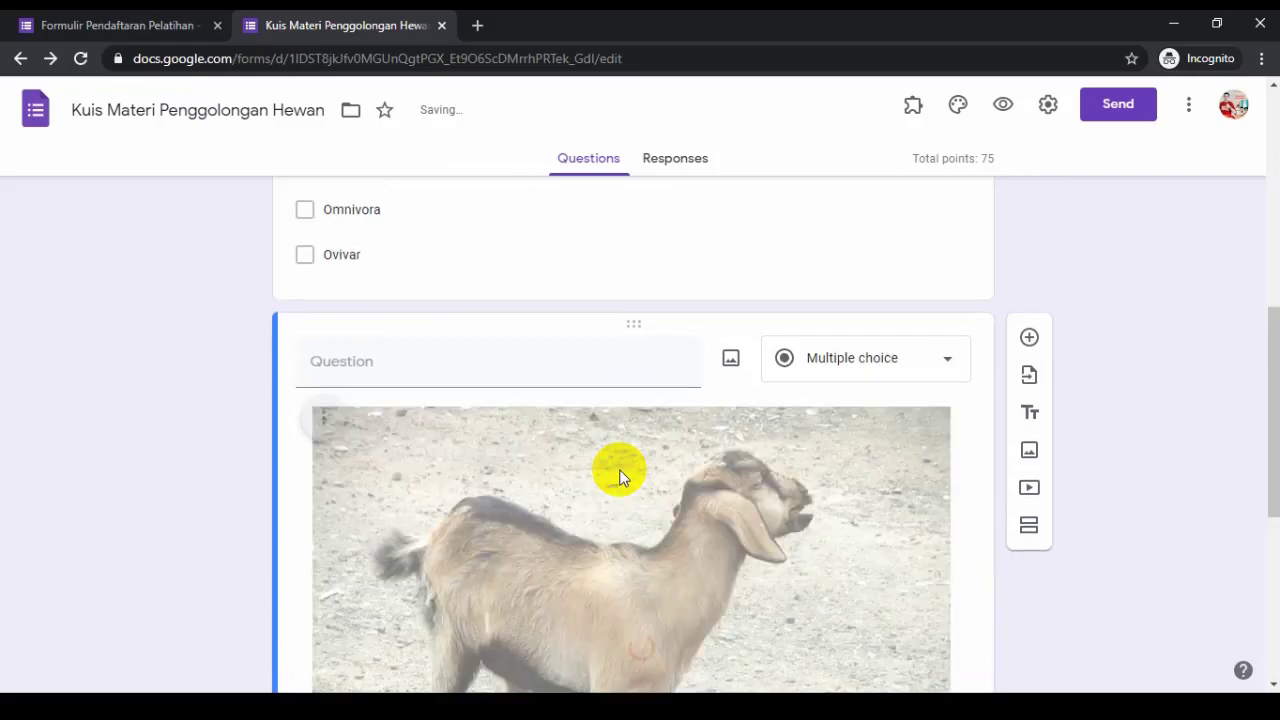
Word the goat picture question "Berdasarkan makanannya, hewan di bawah tergolong hewan ....".
scroll(620, 462, down, 2)
scroll(620, 462, up, 3)
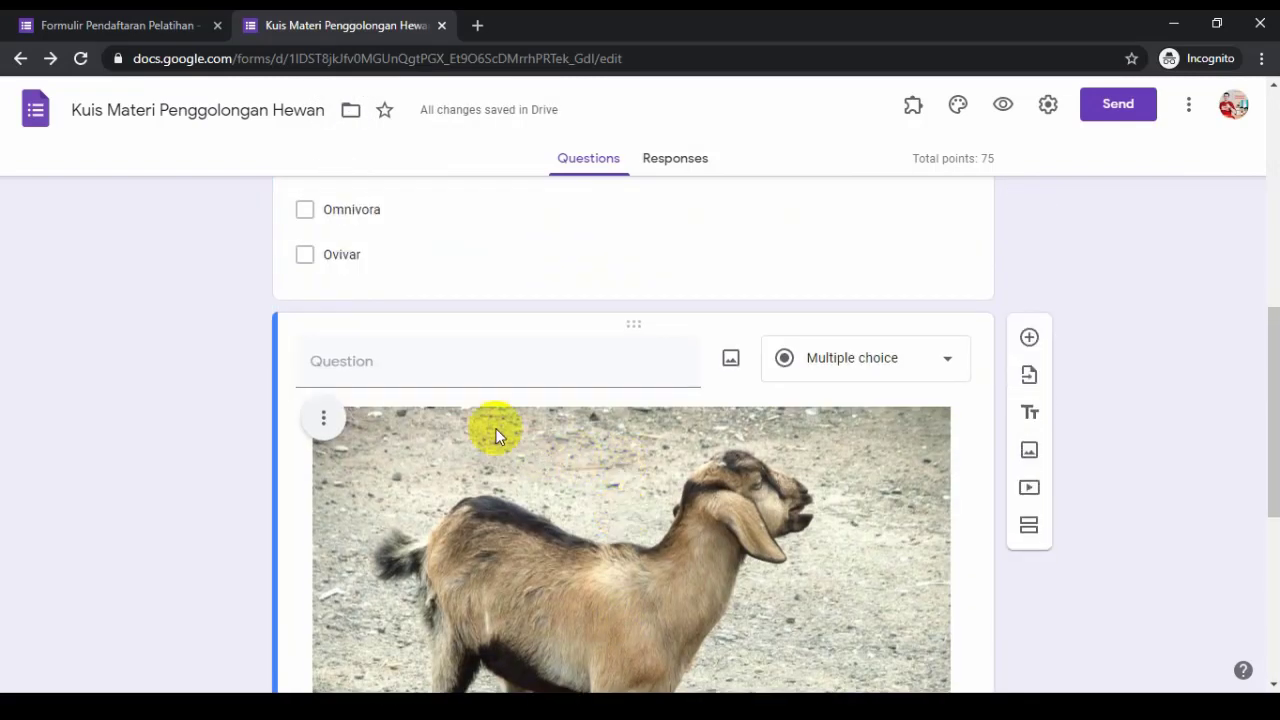
click(495, 367)
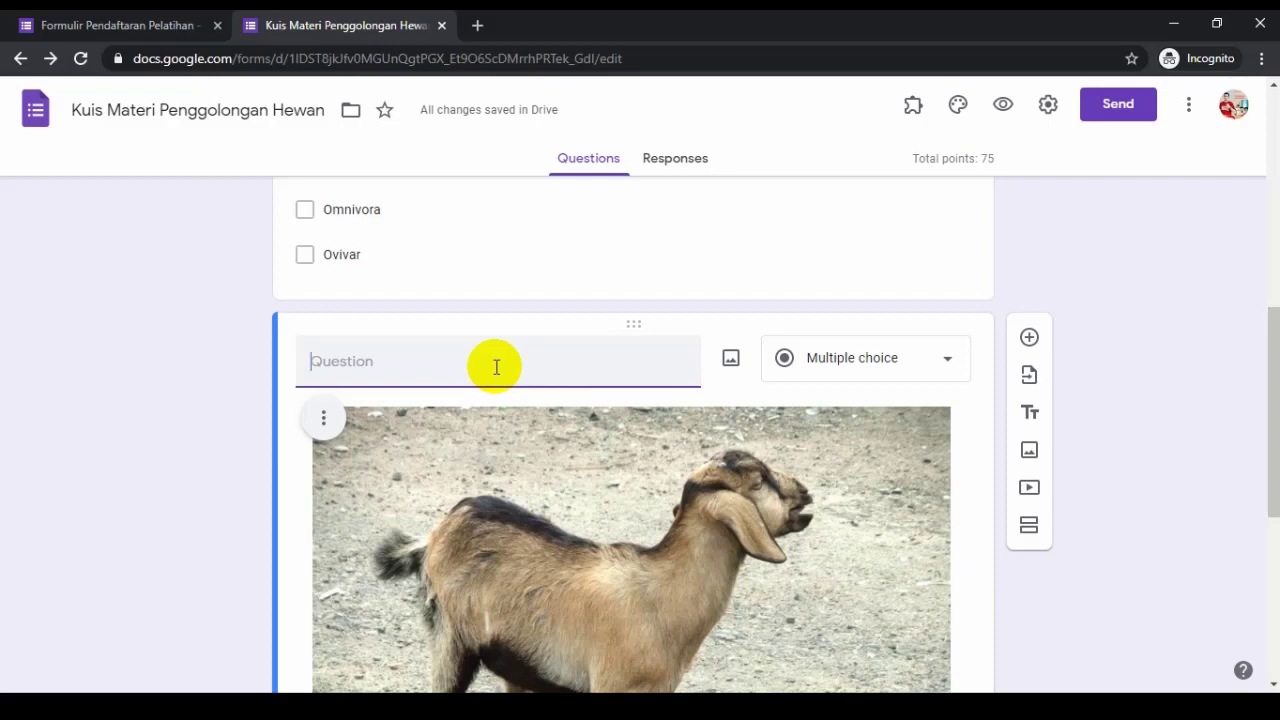
text(Berdas)
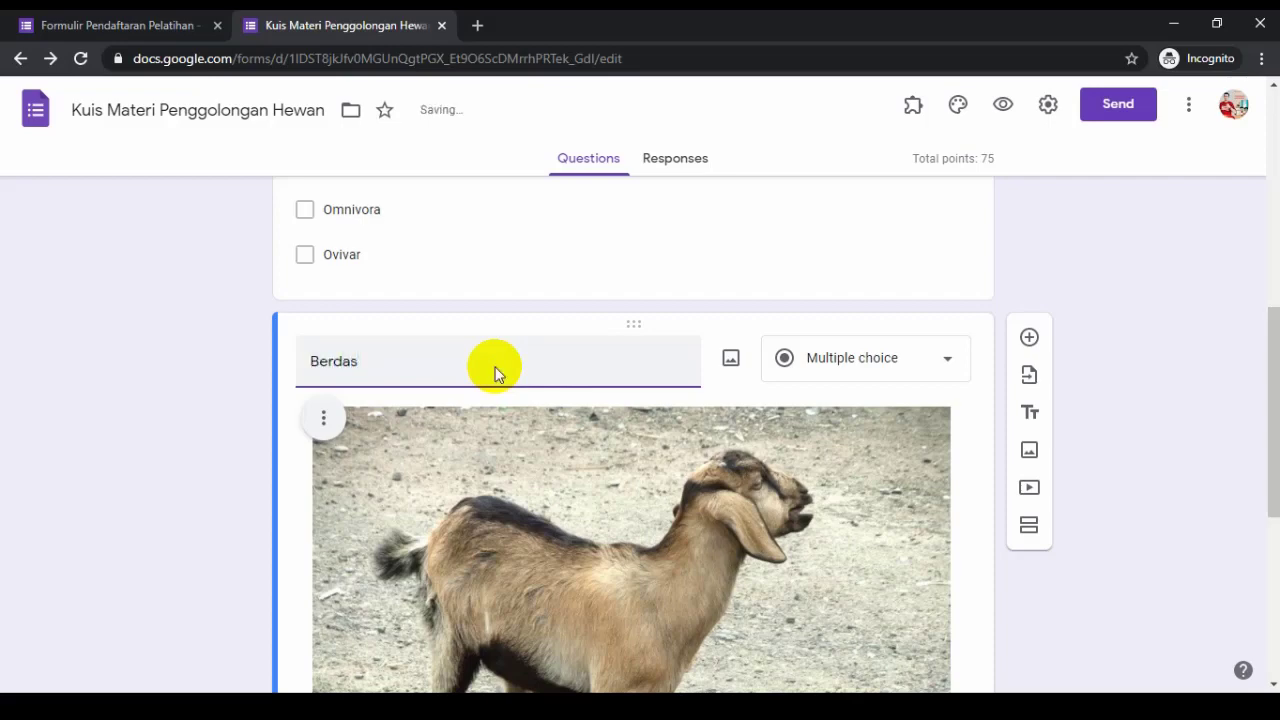
text(ar)
text(n makanann)
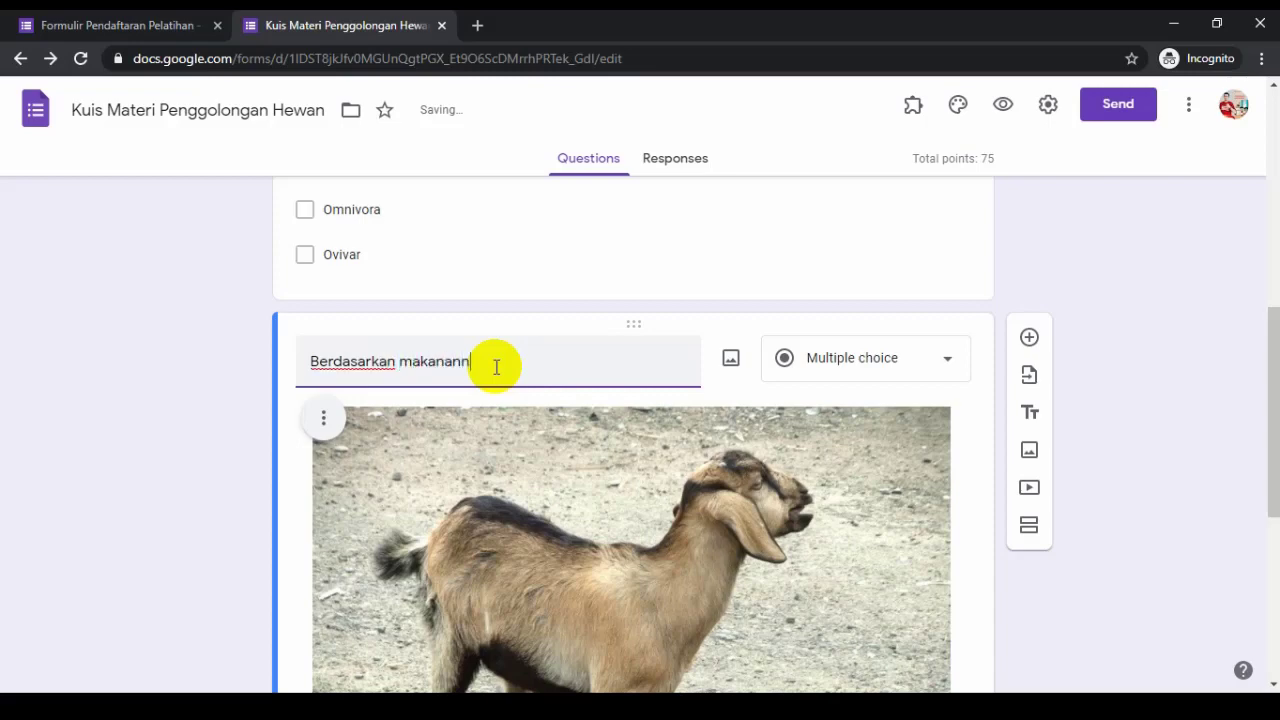
text(ya, hewan dibawa)
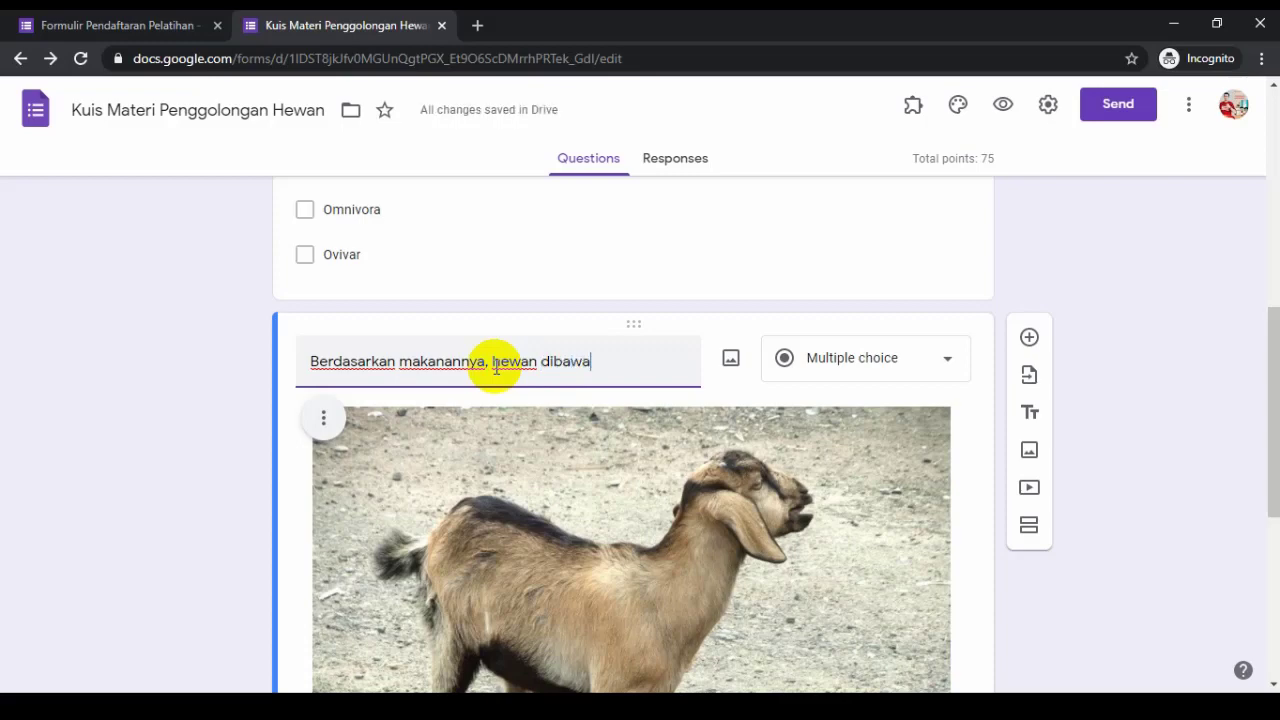
key(BackSpace)
key(BackSpace)
key(BackSpace)
key(BackSpace)
text( bawah ter)
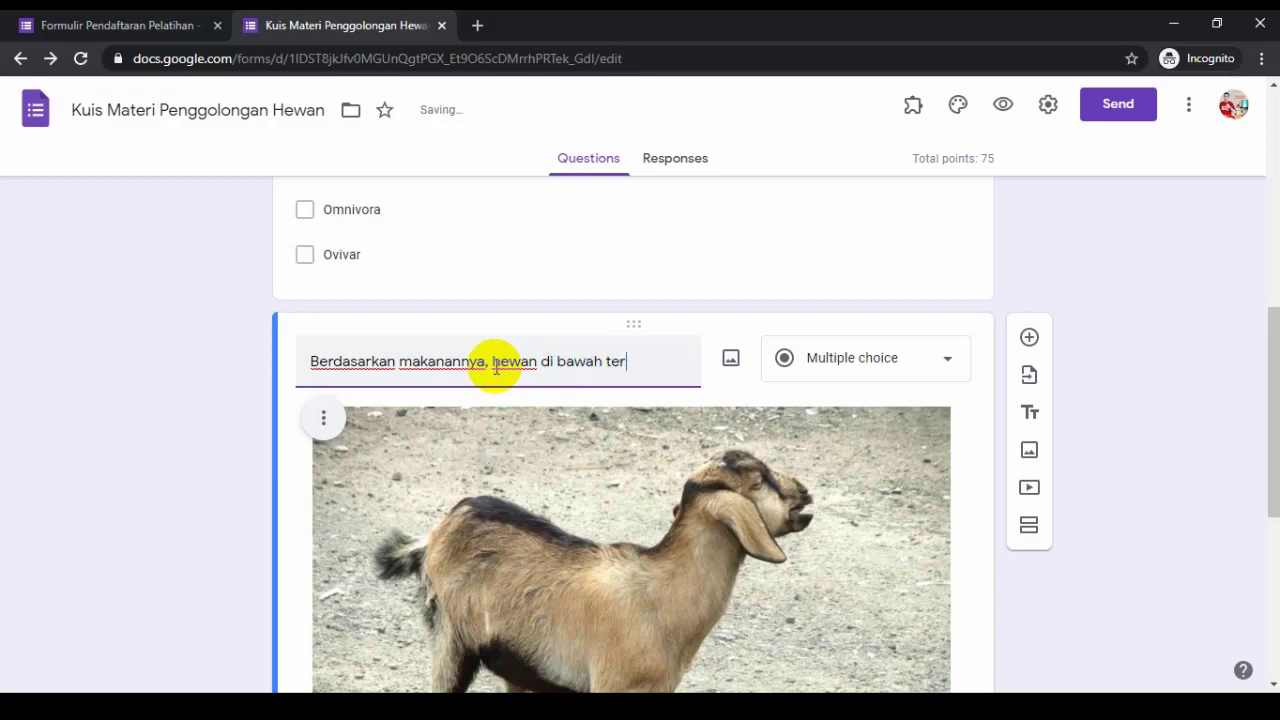
text(golong hewan ....)
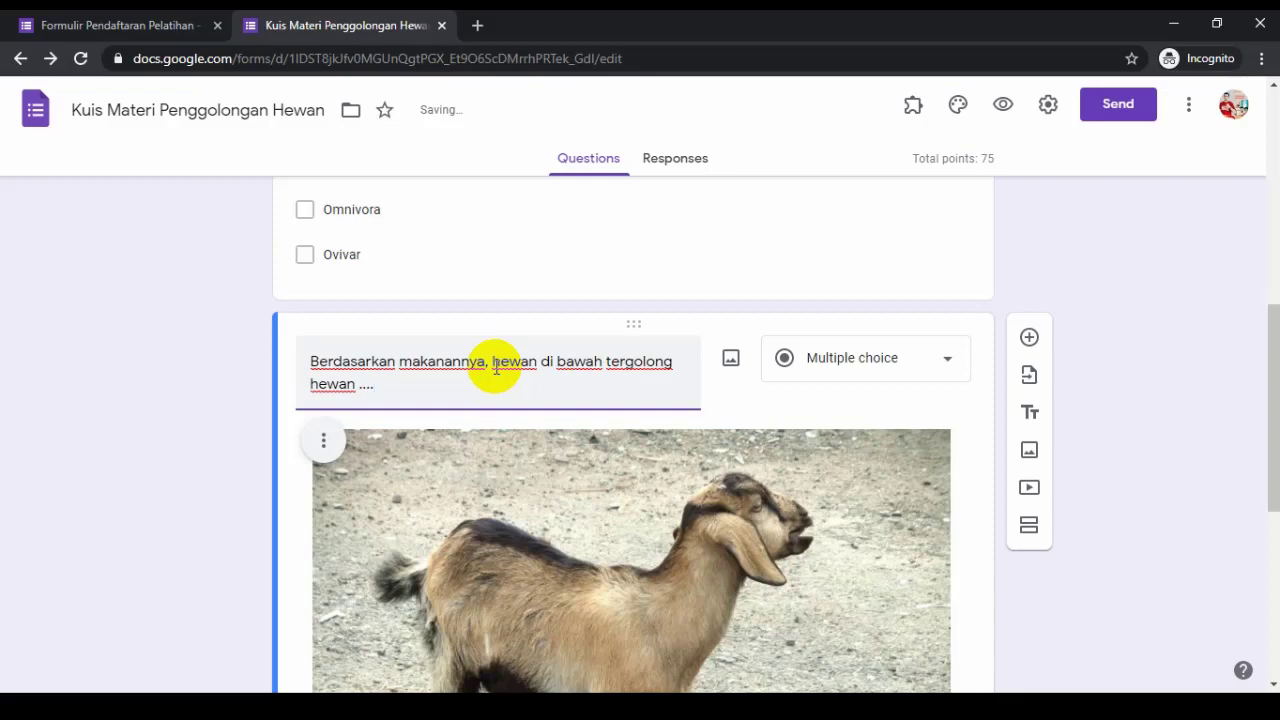
Enter "Omnivora", "Karnivora", "Herbivora" and "Ovivar" as the four options of the goat picture question.
scroll(880, 312, down, 4)
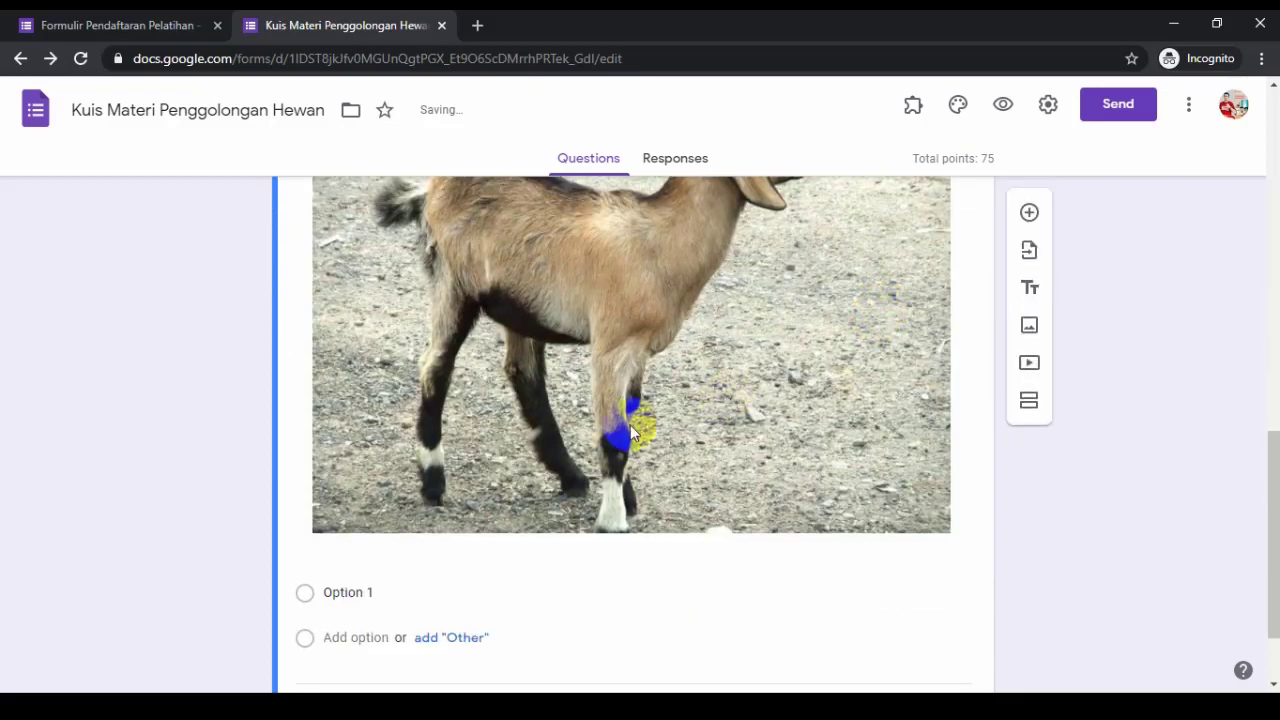
click(389, 593)
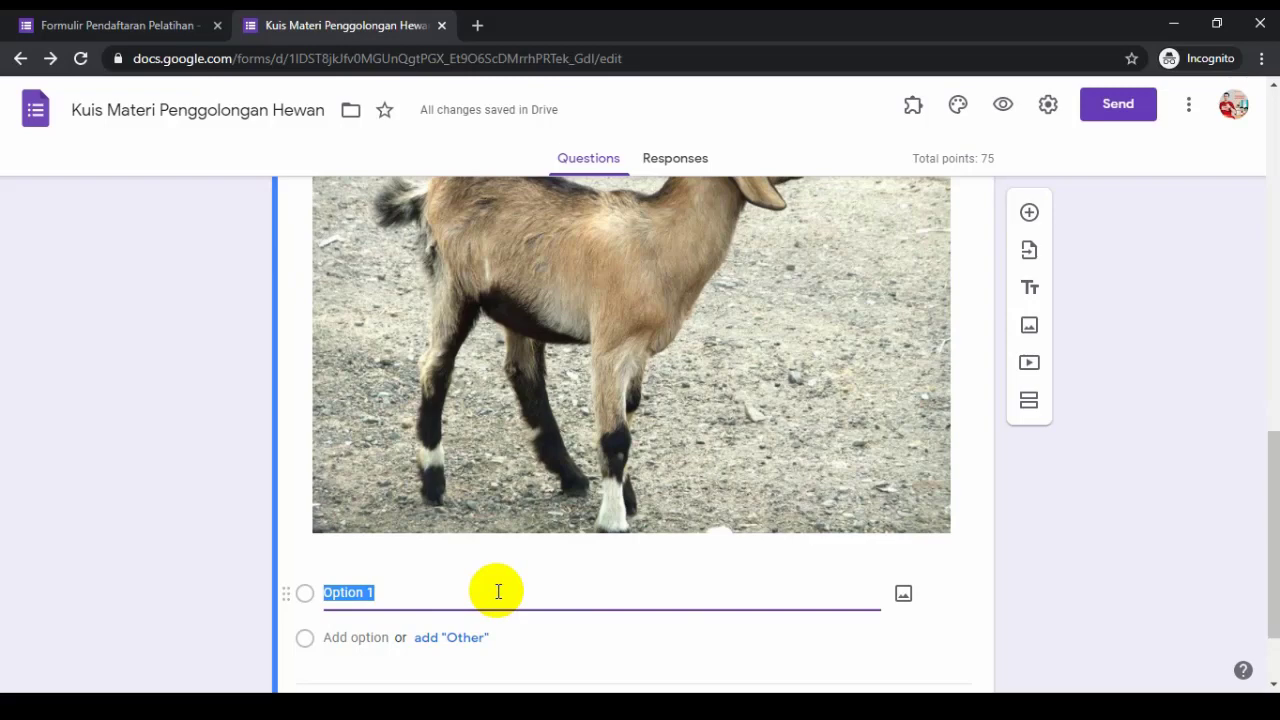
text(Omnivora)
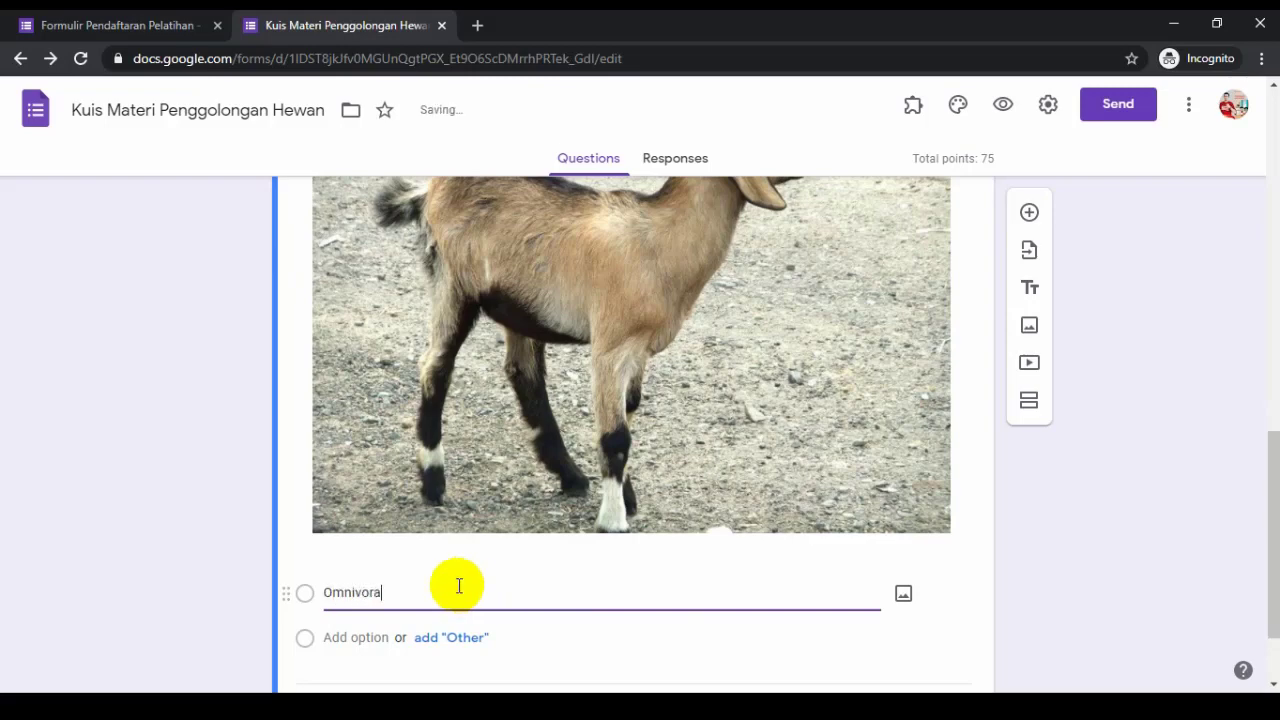
click(366, 636)
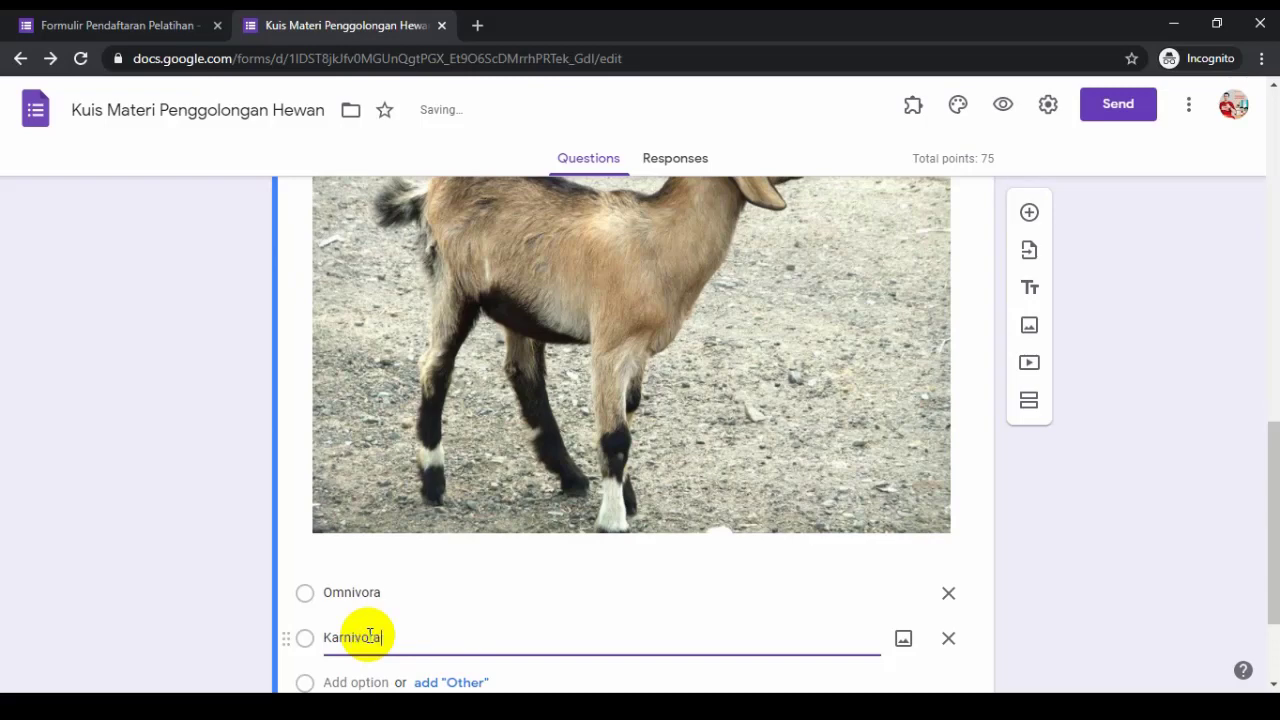
scroll(366, 637, down, 2)
click(366, 526)
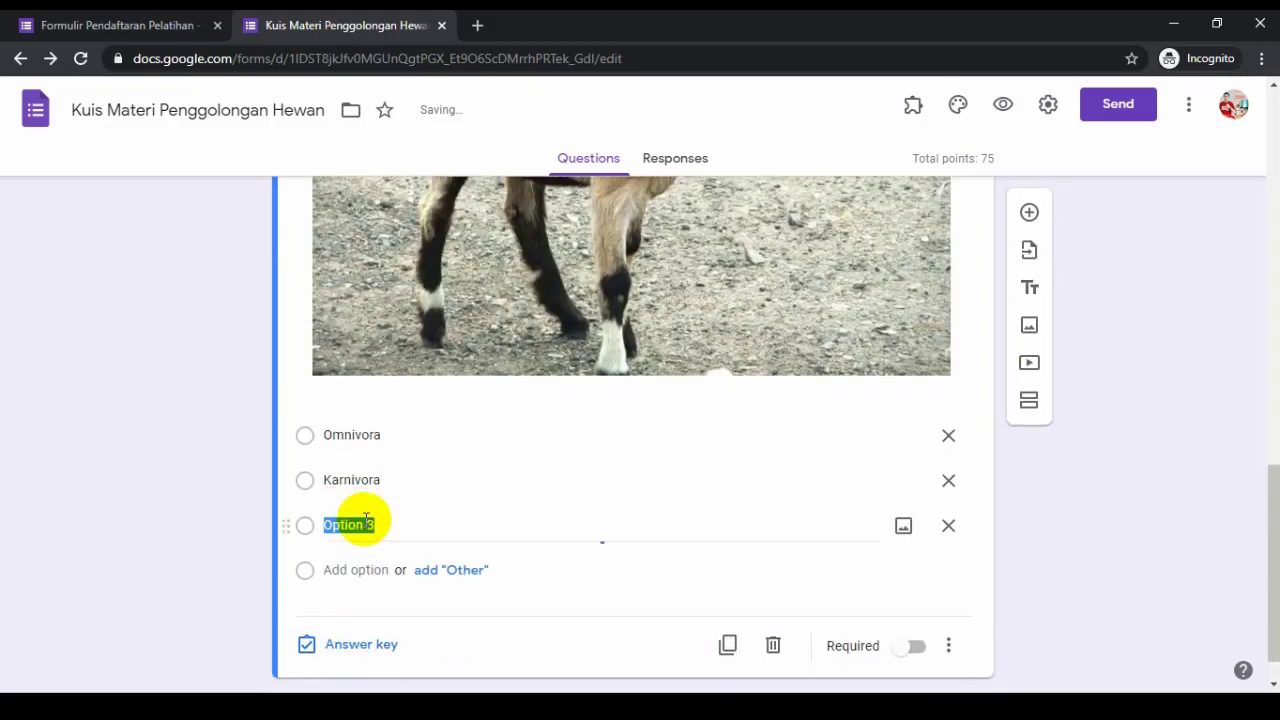
text(Herbivora)
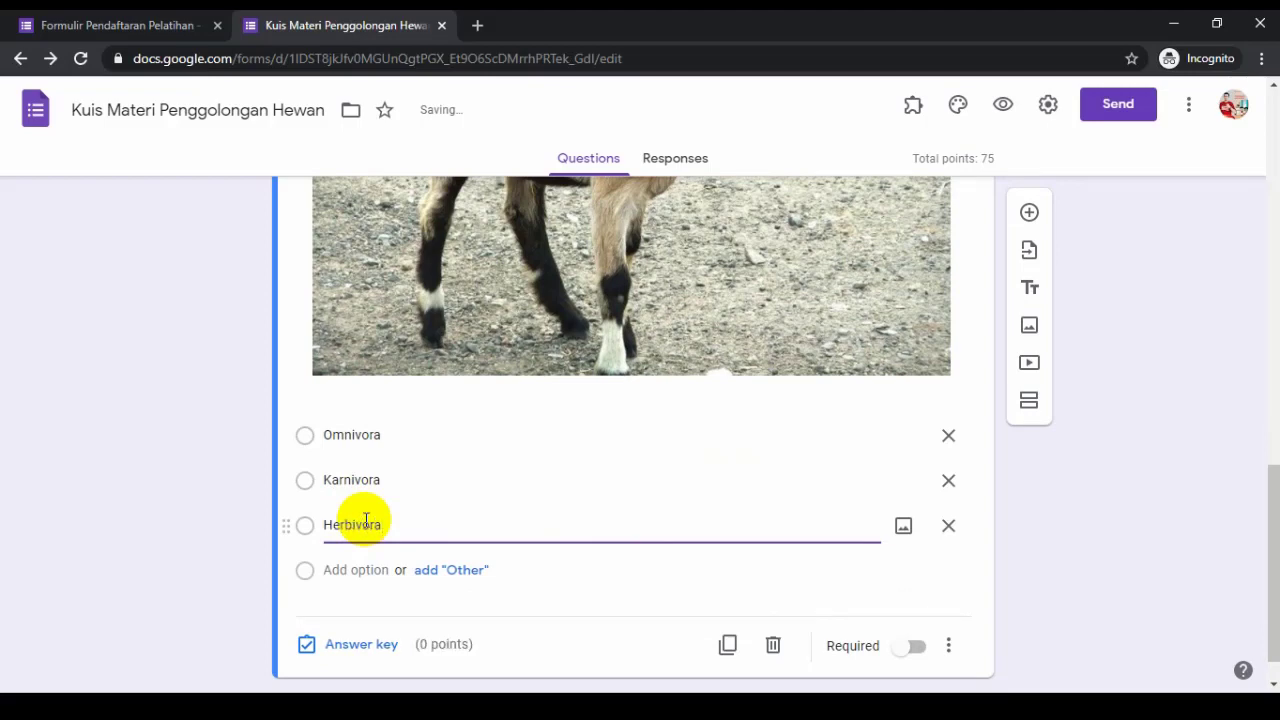
click(355, 569)
text(O)
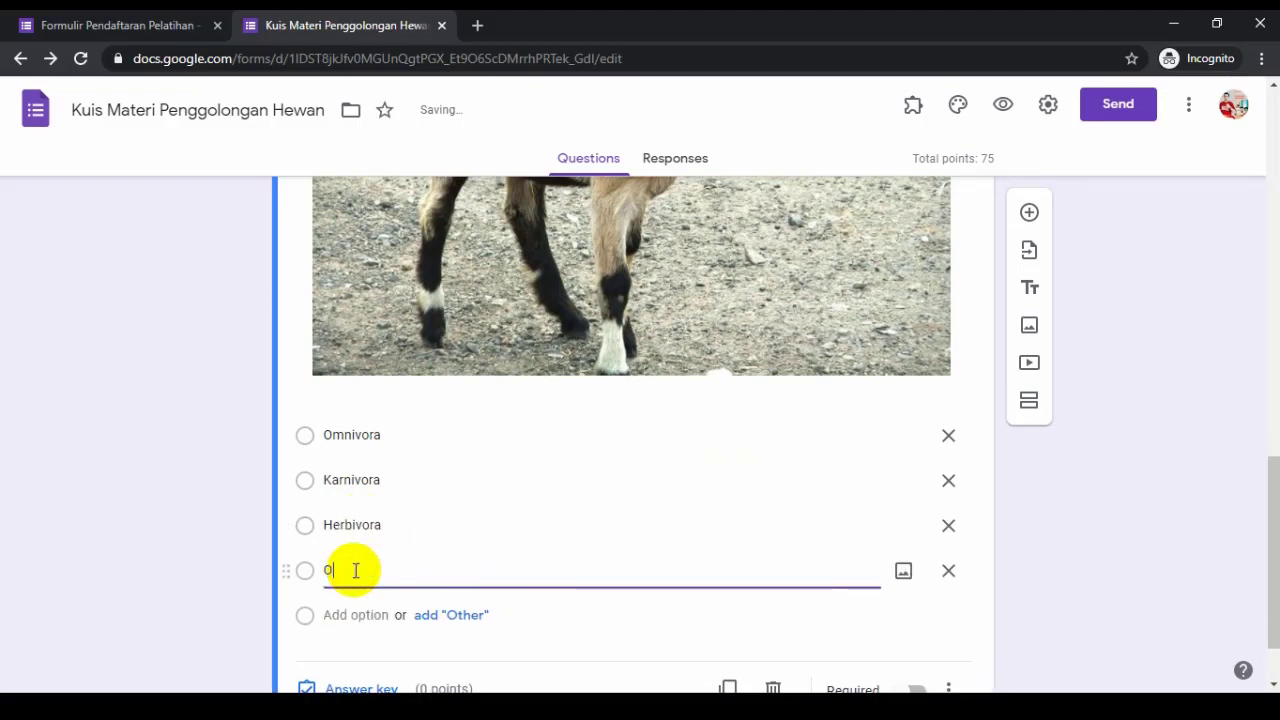
text(vivar)
Open the answer key of the goat picture question and set its score to 25 points.
scroll(357, 572, down, 1)
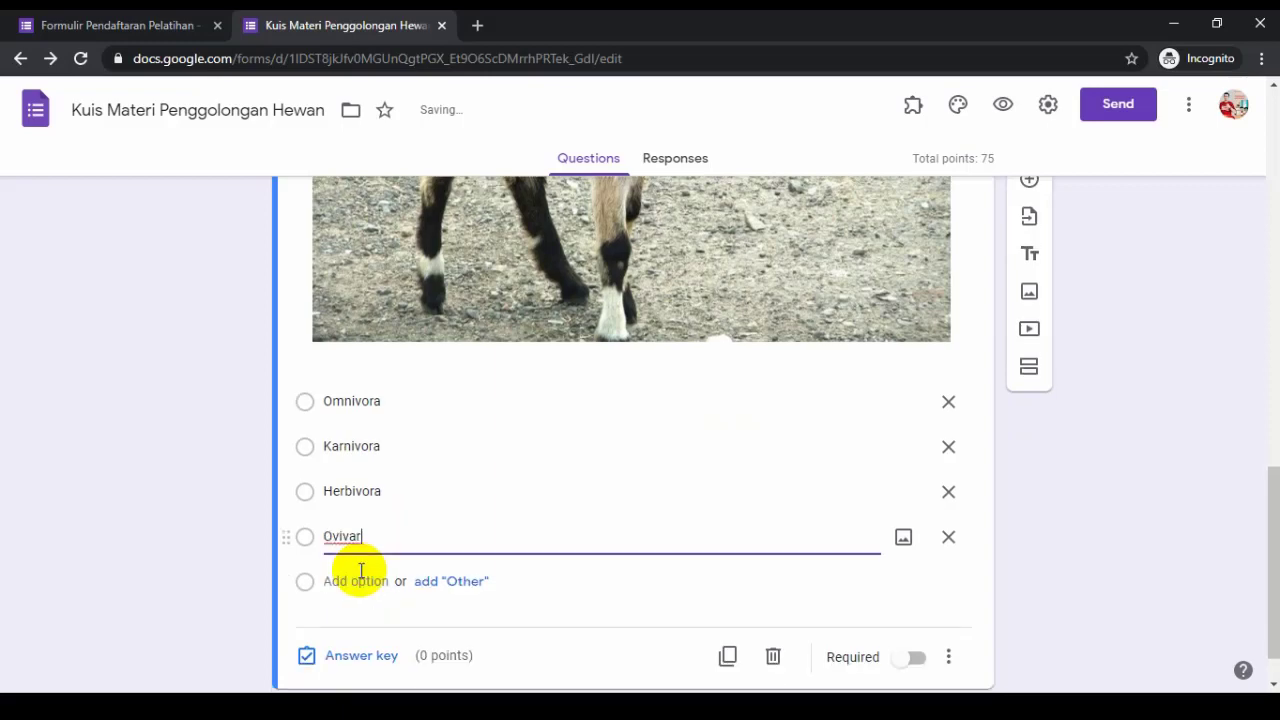
click(360, 600)
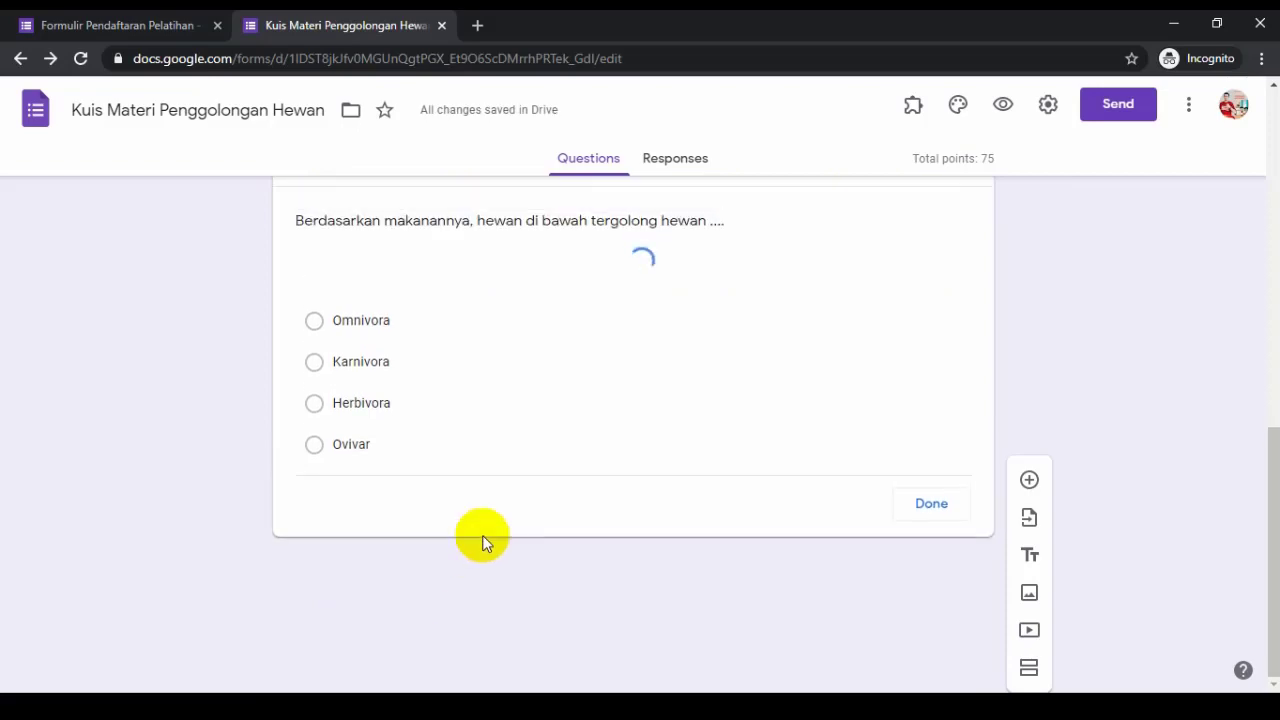
scroll(543, 506, up, 2)
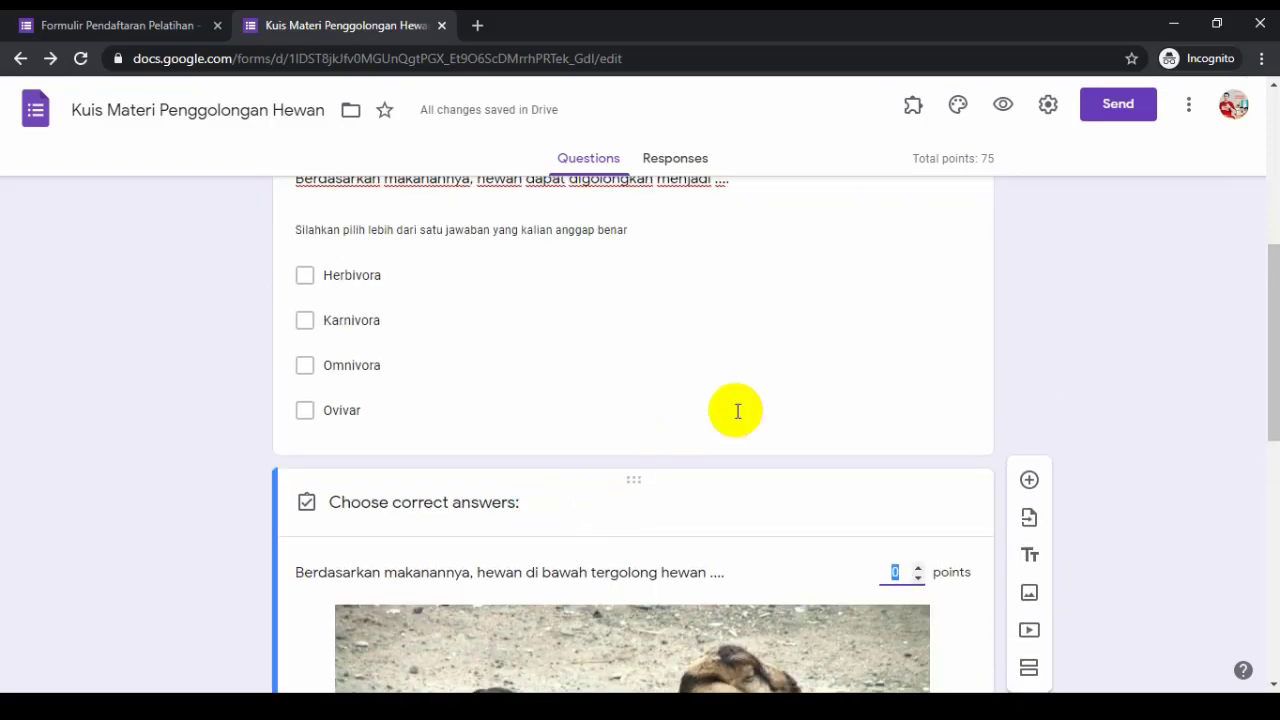
scroll(737, 409, down, 3)
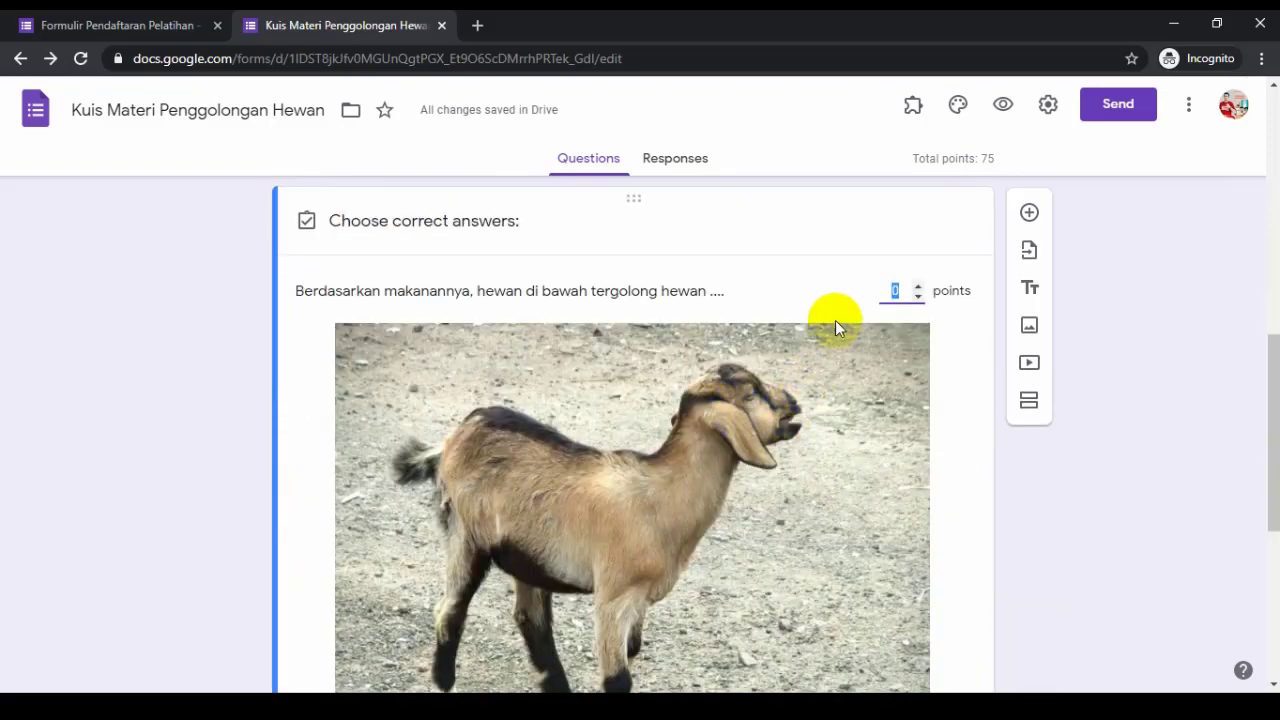
text(25)
Mark "Herbivora" as the correct answer of the goat picture question and finish its answer key.
scroll(790, 355, down, 3)
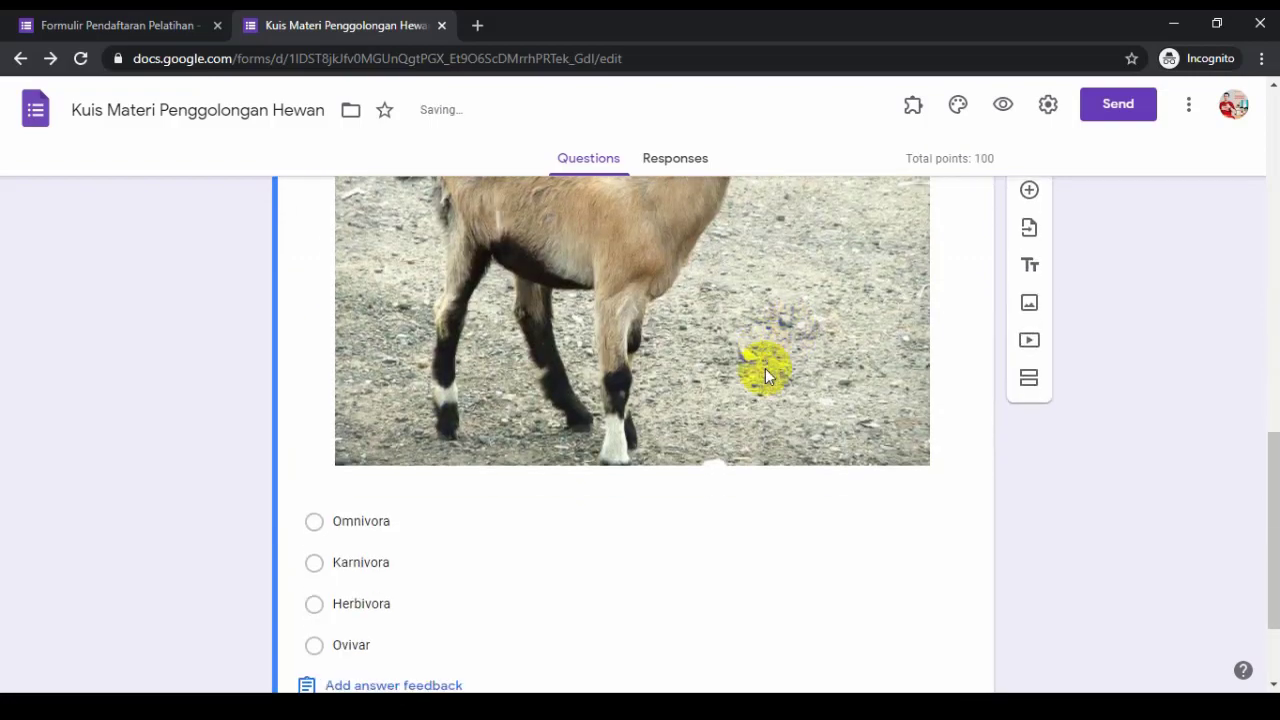
scroll(765, 376, down, 1)
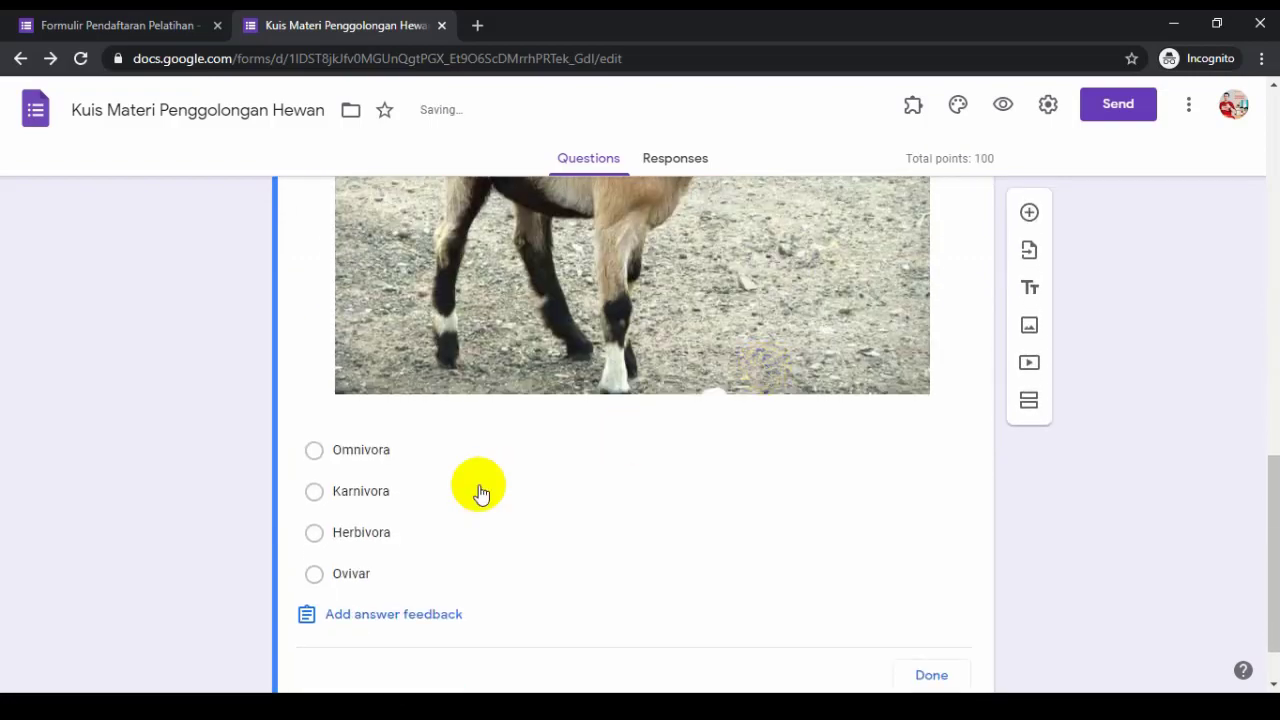
click(314, 534)
scroll(590, 527, down, 1)
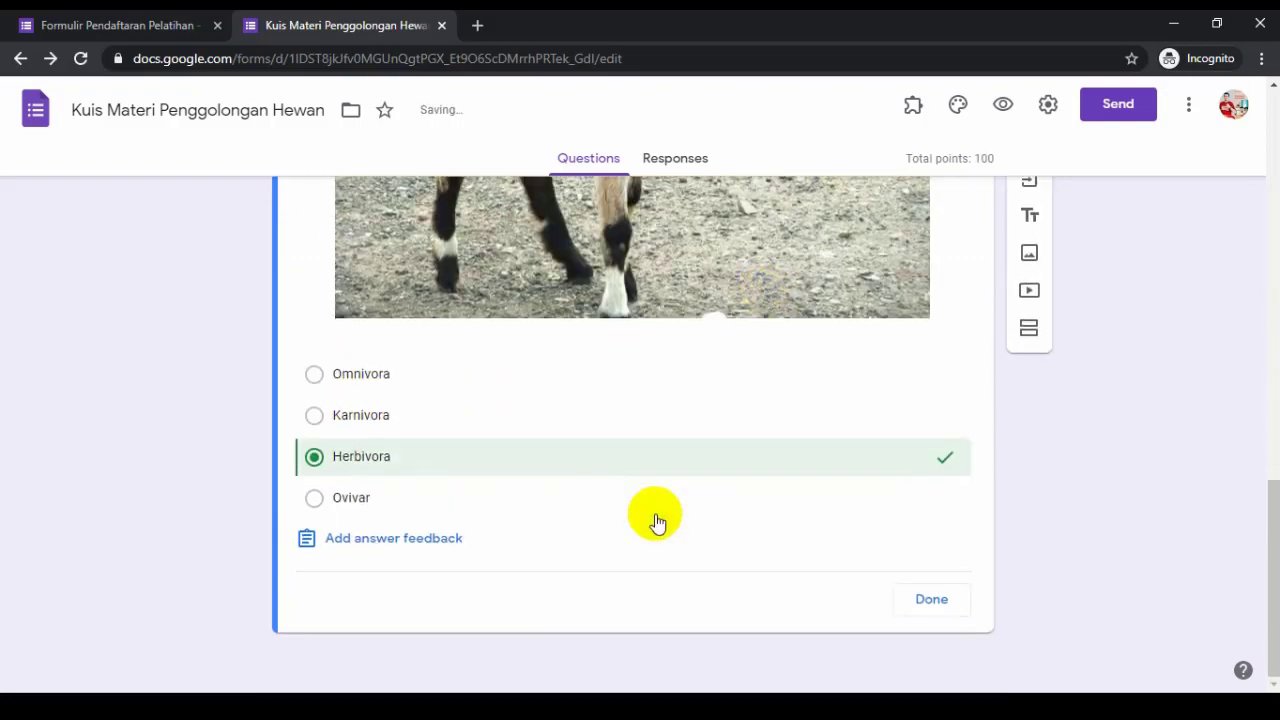
click(905, 600)
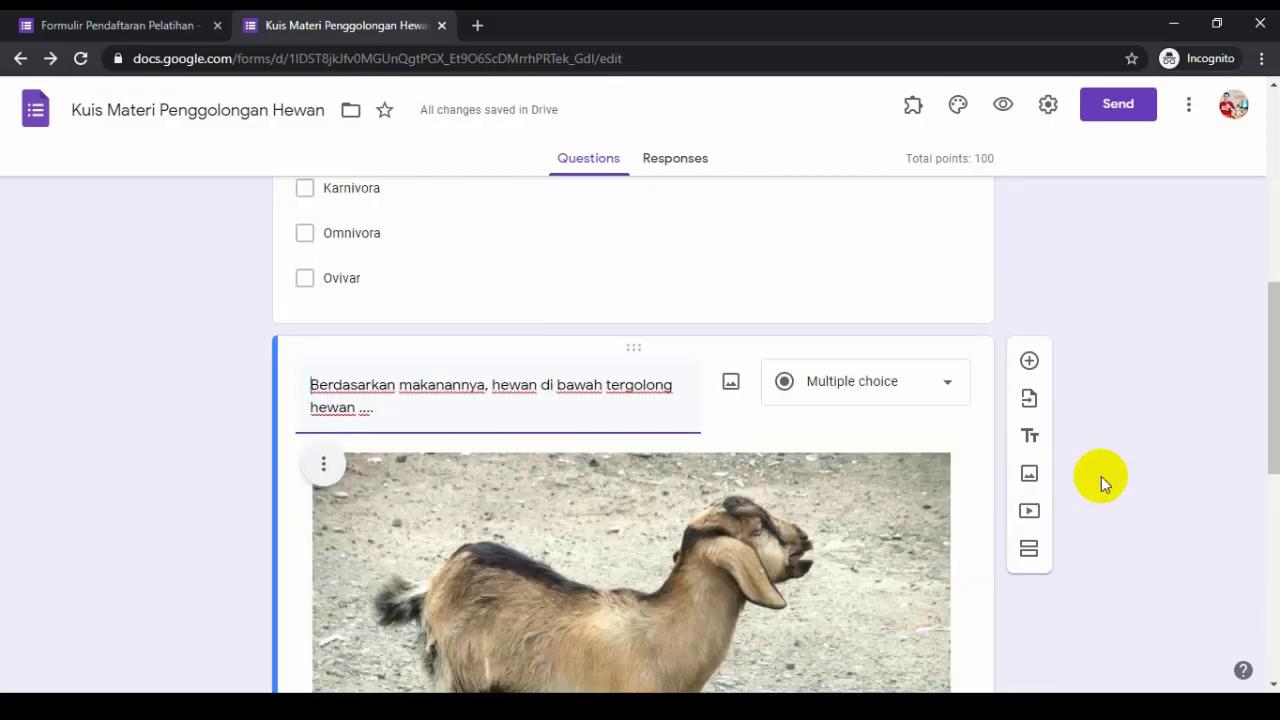
Preview the quiz as respondents see it, look through all three questions with their points, and return to the editor.
scroll(1125, 381, down, 5)
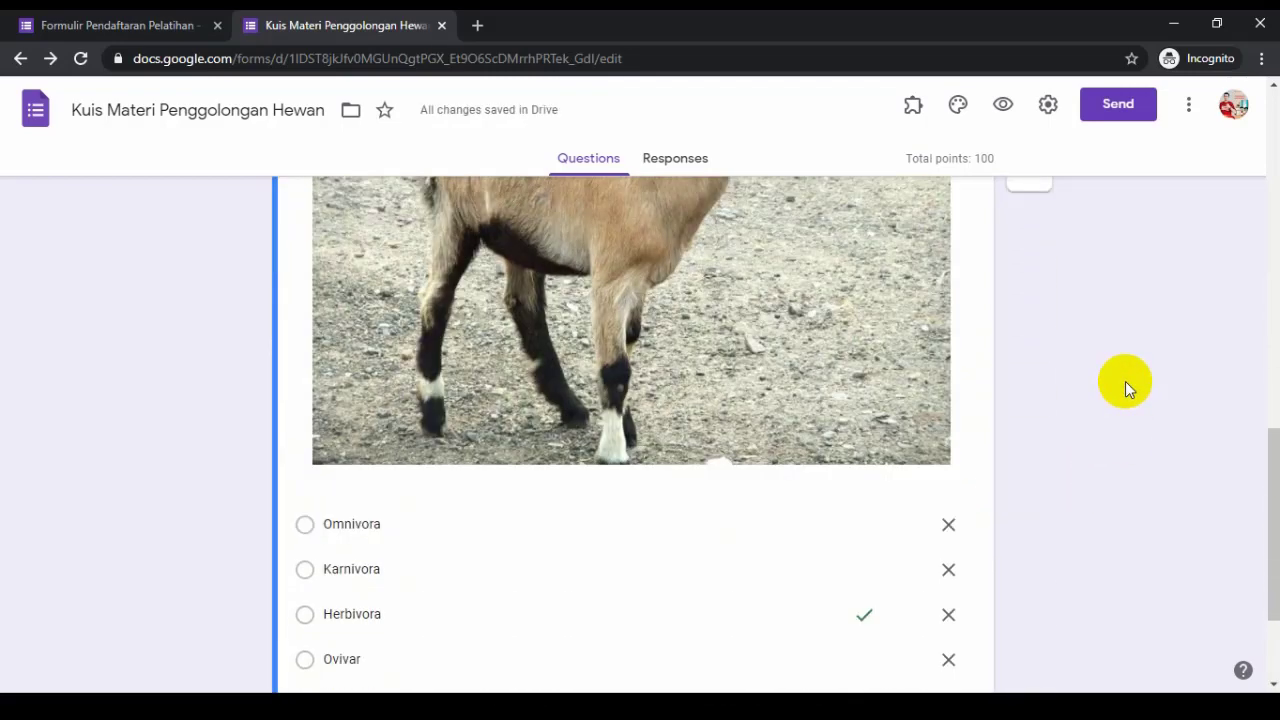
scroll(1125, 381, down, 2)
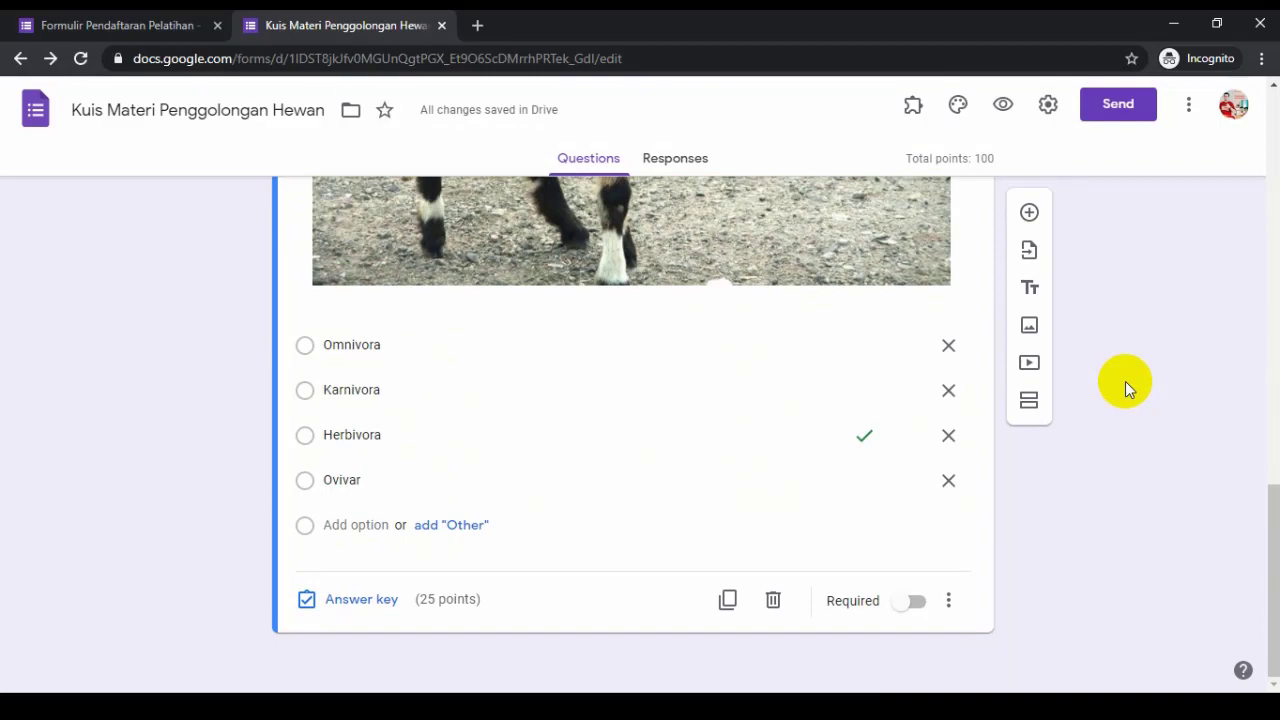
scroll(1125, 381, up, 10)
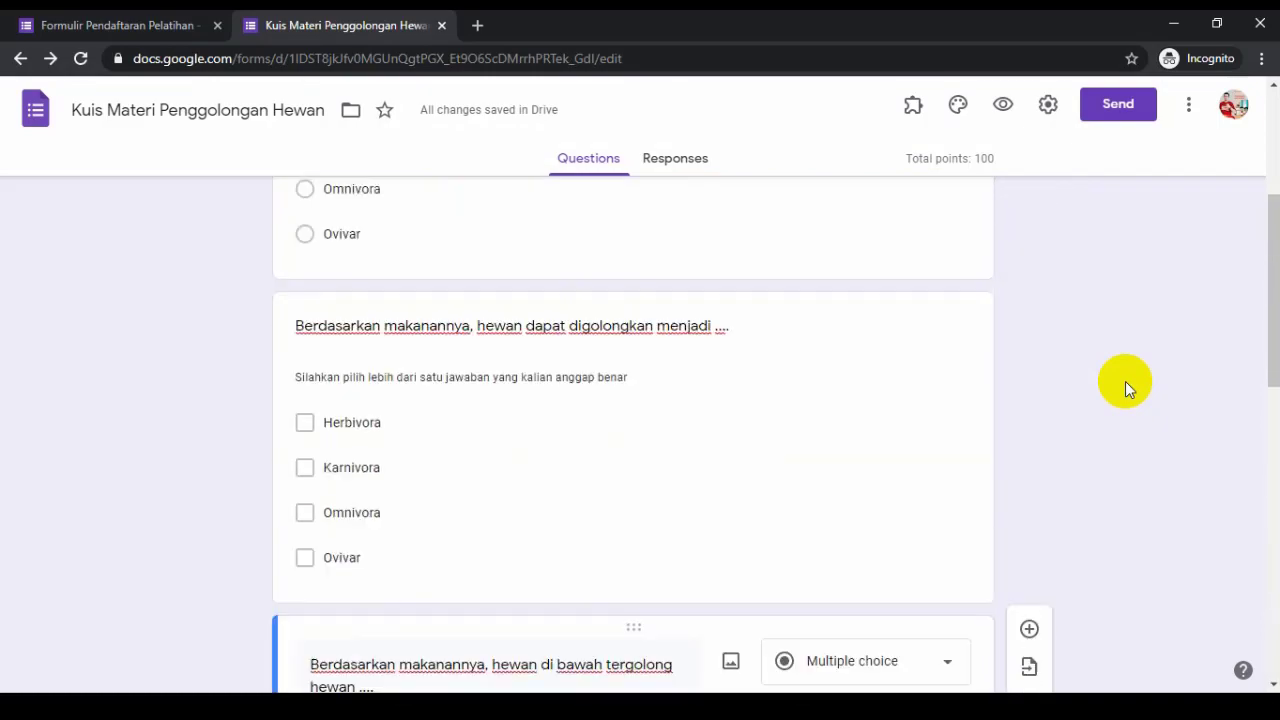
scroll(1125, 381, up, 4)
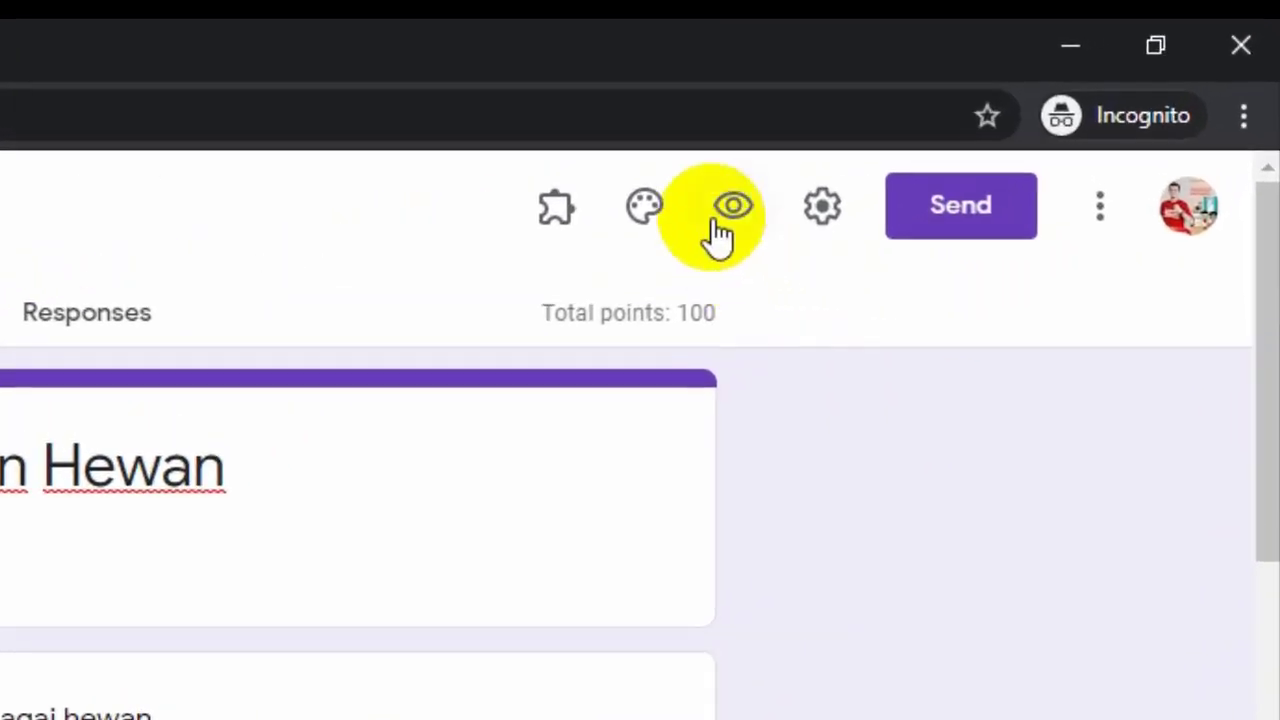
click(1002, 104)
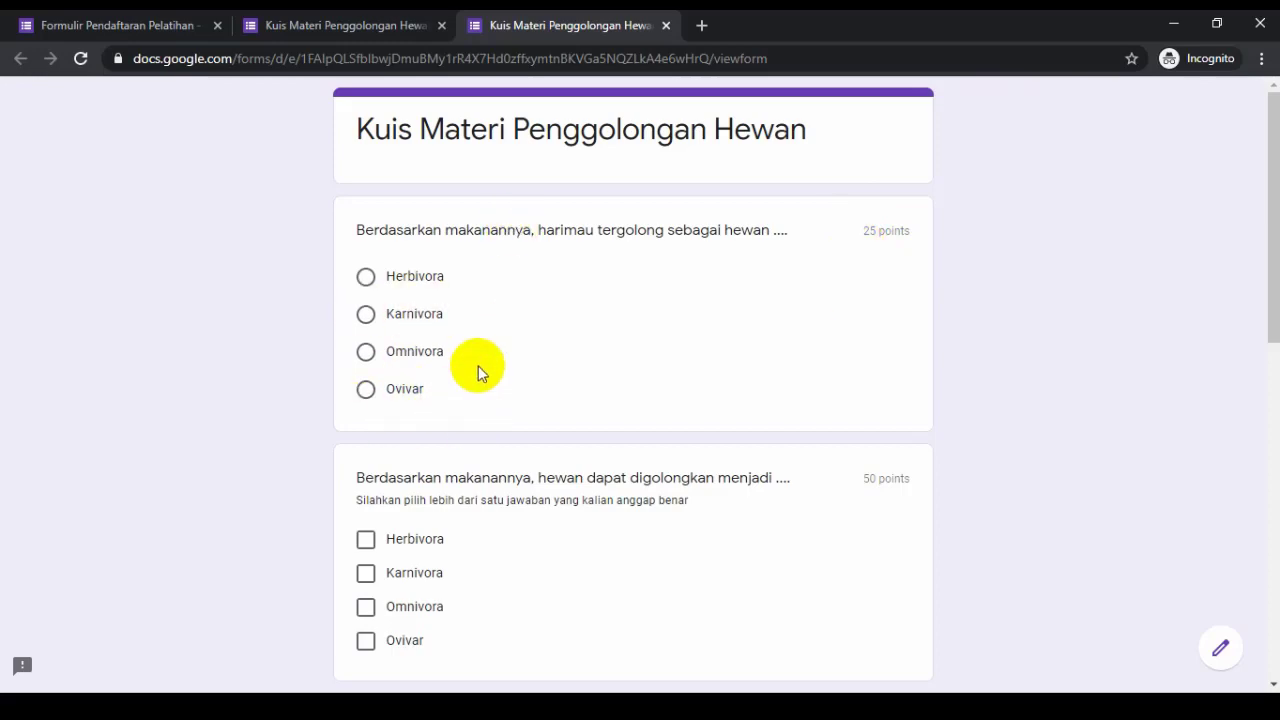
scroll(569, 389, down, 5)
scroll(571, 390, down, 3)
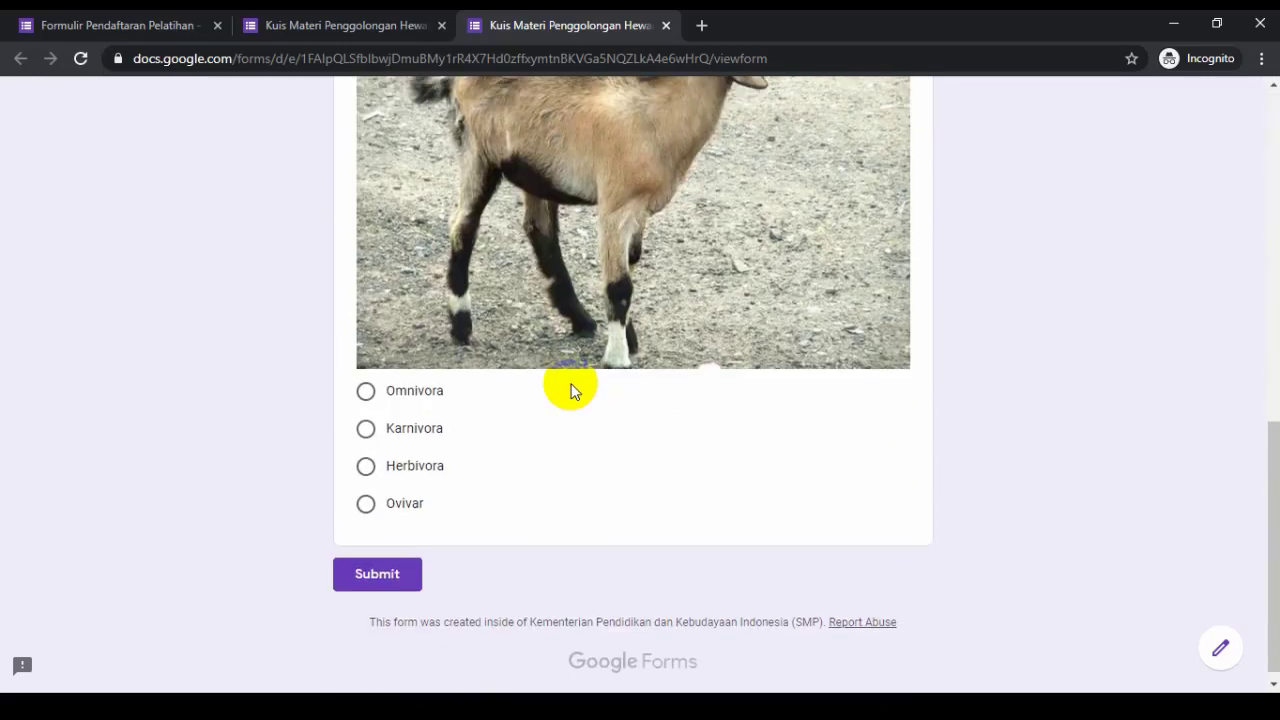
scroll(571, 390, up, 10)
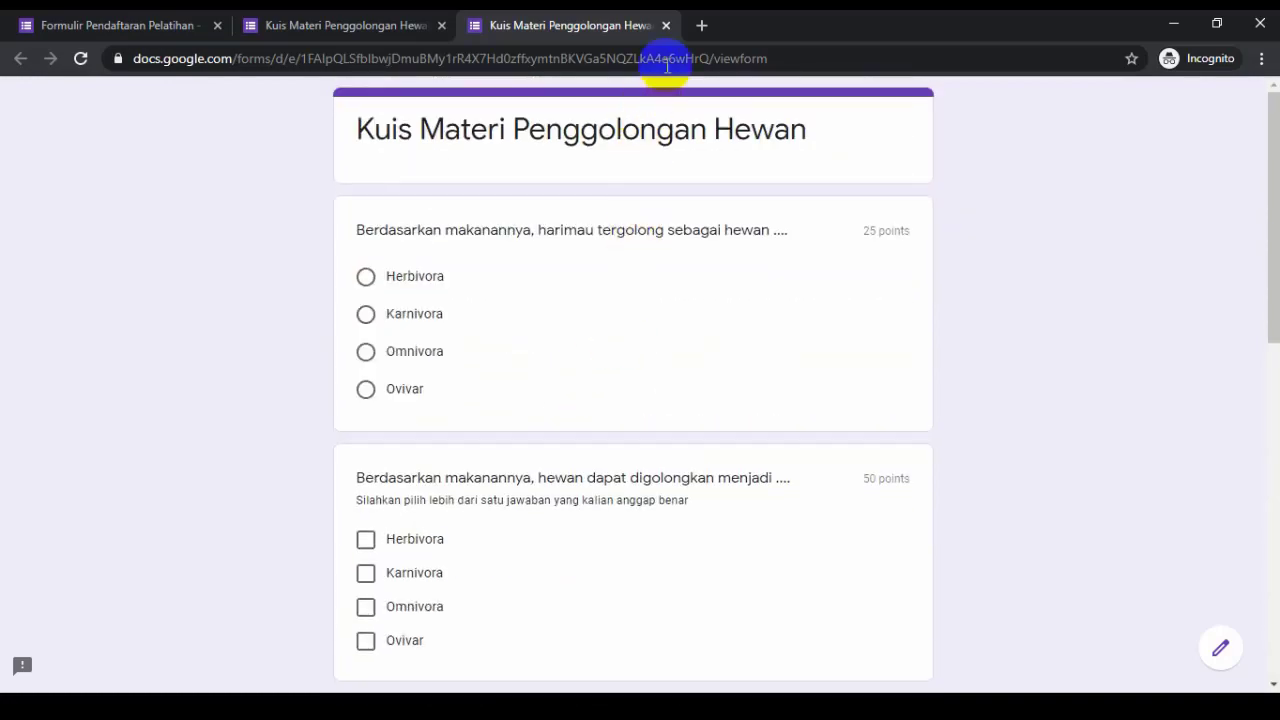
click(666, 26)
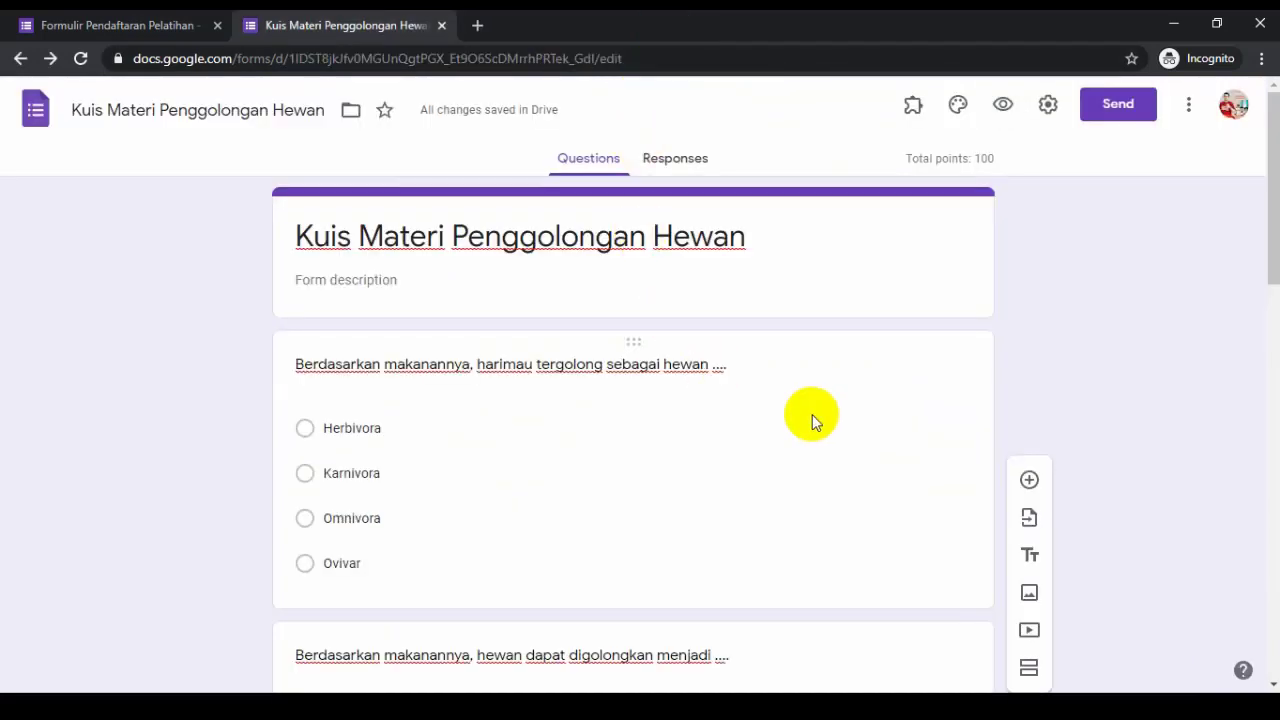
scroll(820, 398, down, 1)
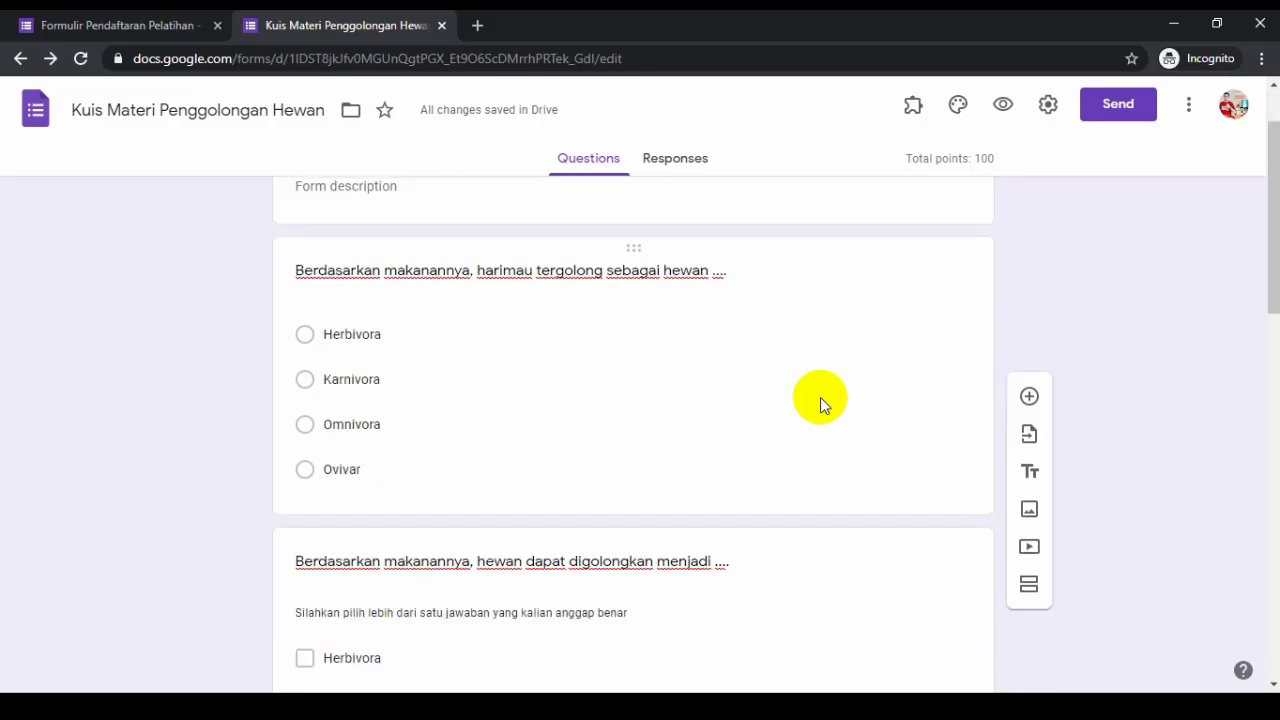